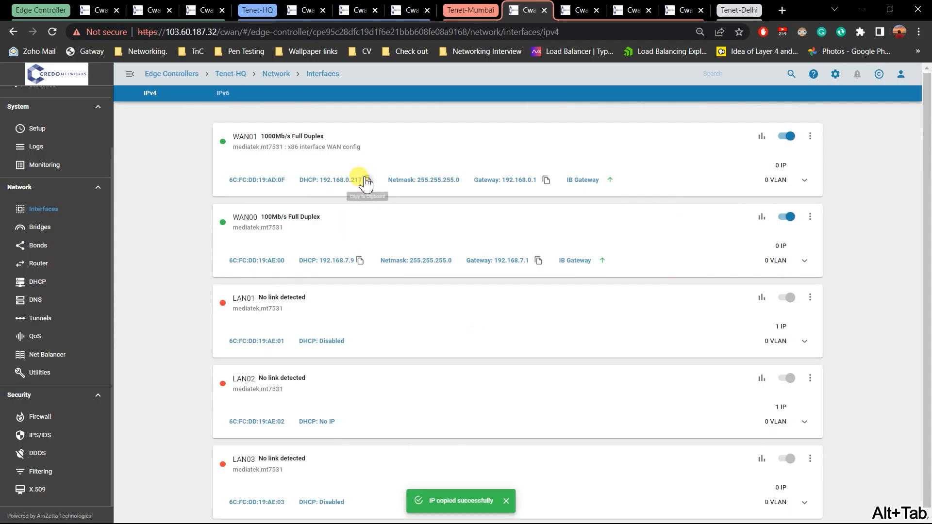
Step: Switch to the Tenet-HQ edge controller's IPv4 interfaces and examine the WAN and LAN ports
click(29, 10)
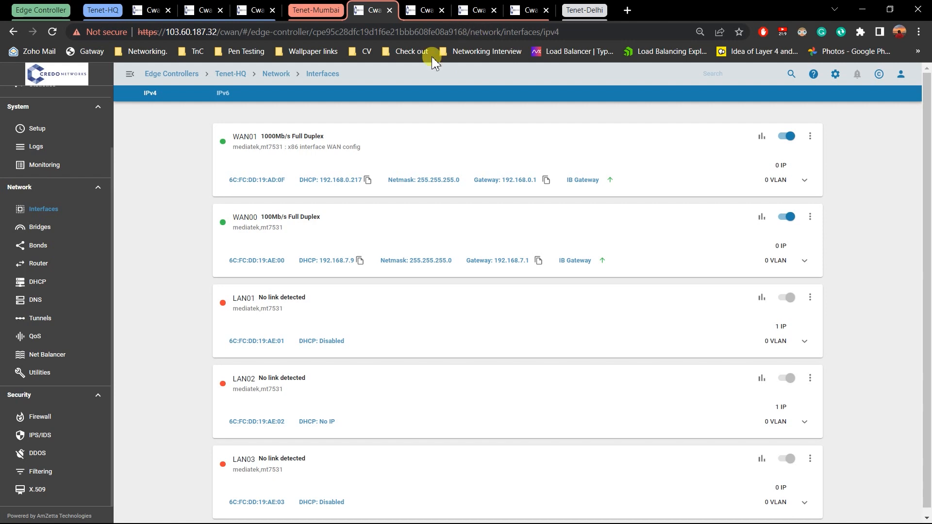
click(160, 13)
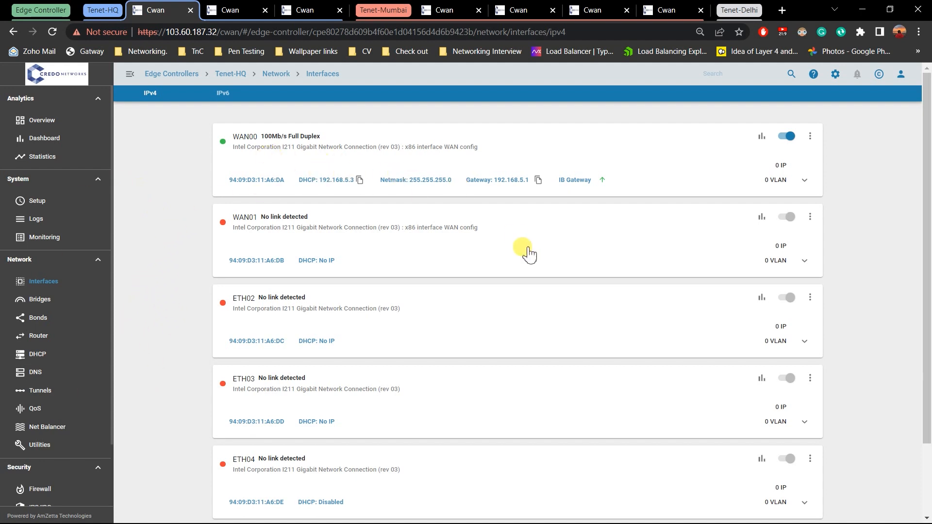
scroll(421, 192, down, 2)
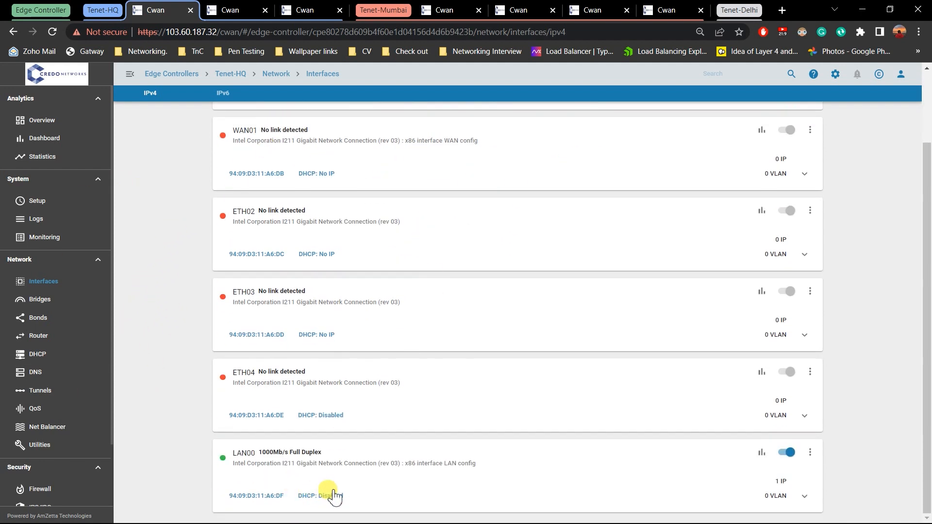
scroll(408, 478, up, 2)
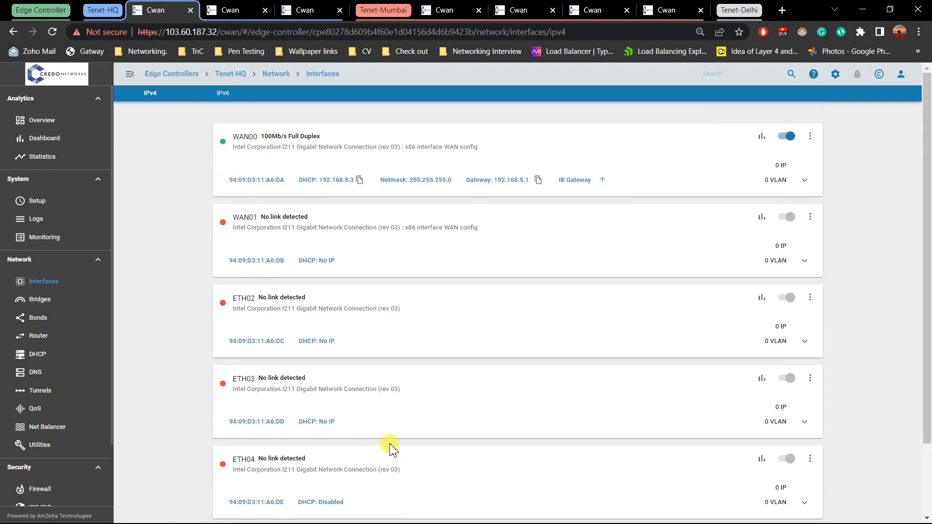
Step: Open the IPSEC tunnels of the Tenet-HQ edge controller and start creating a new tunnel
click(62, 388)
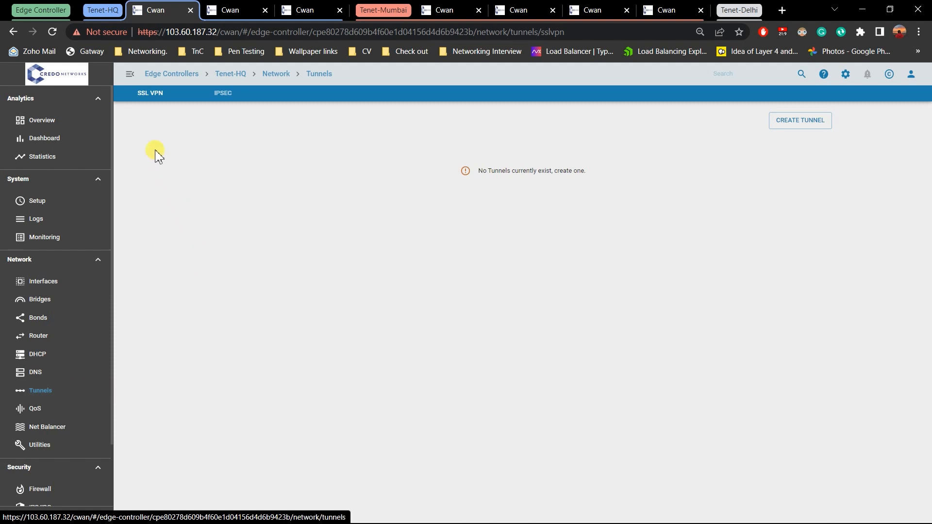
click(146, 97)
click(226, 98)
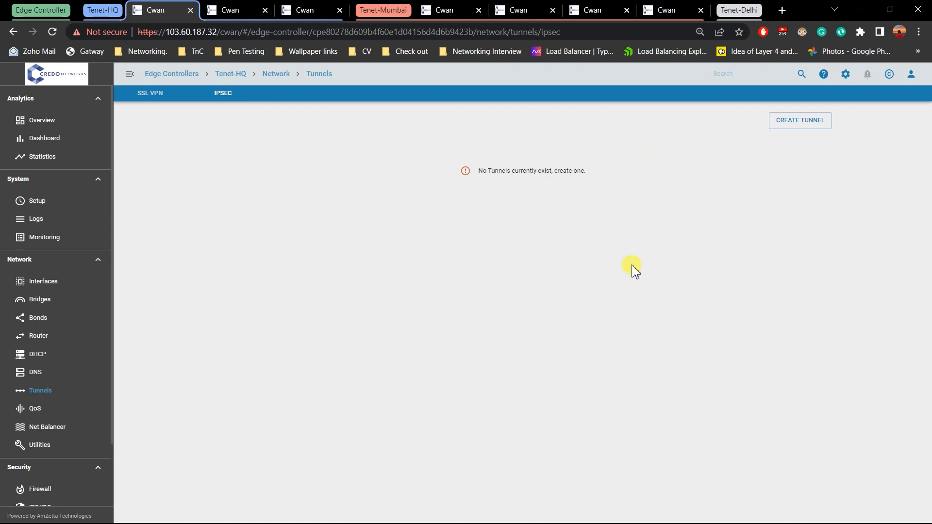
drag(600, 174, 489, 168)
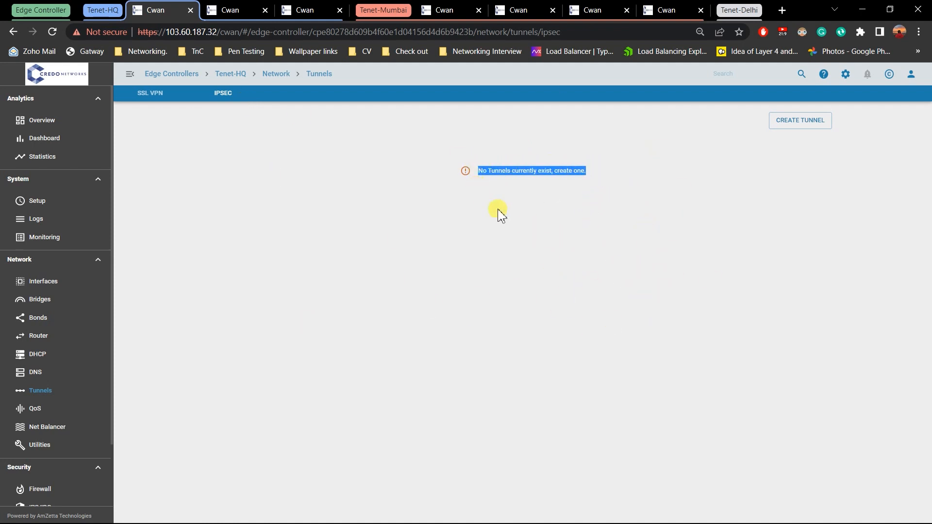
click(699, 205)
click(825, 130)
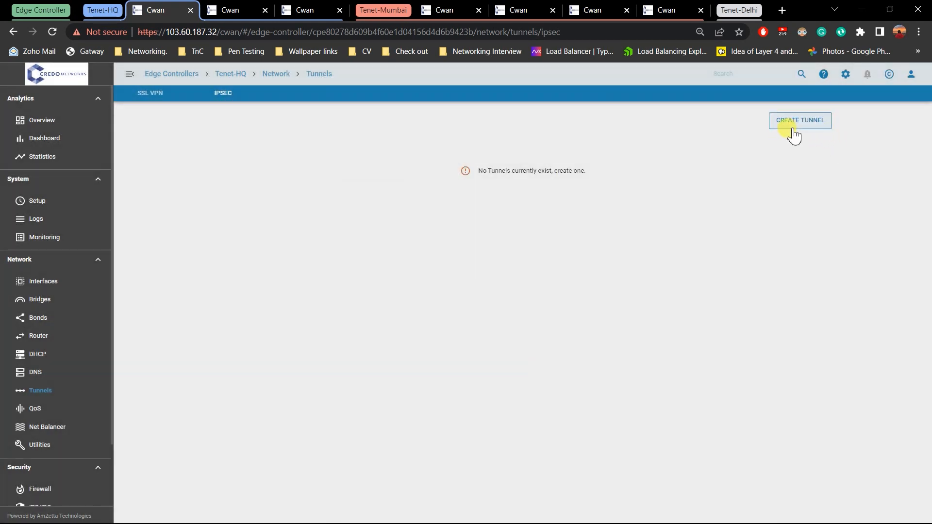
click(813, 124)
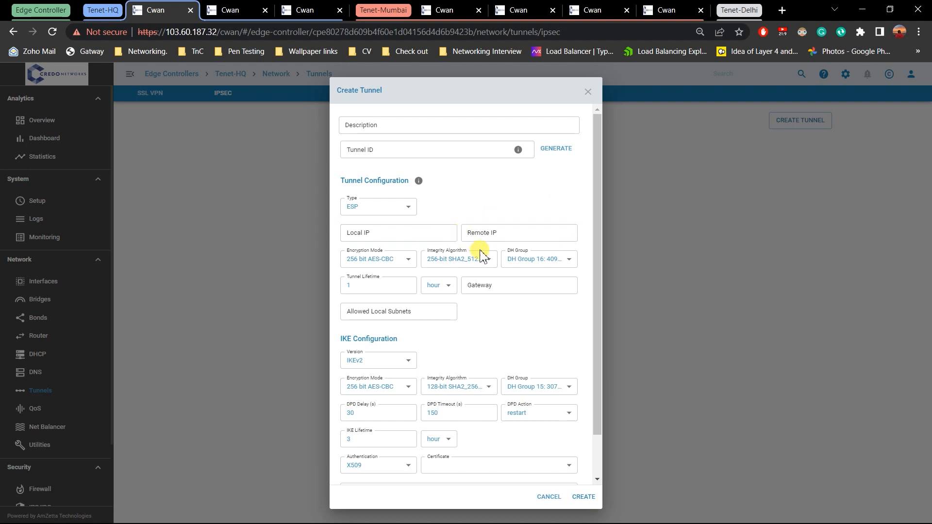
Step: Review the new tunnel's settings and enter the description "IPsec Tunnel to Branch"
scroll(485, 257, down, 1)
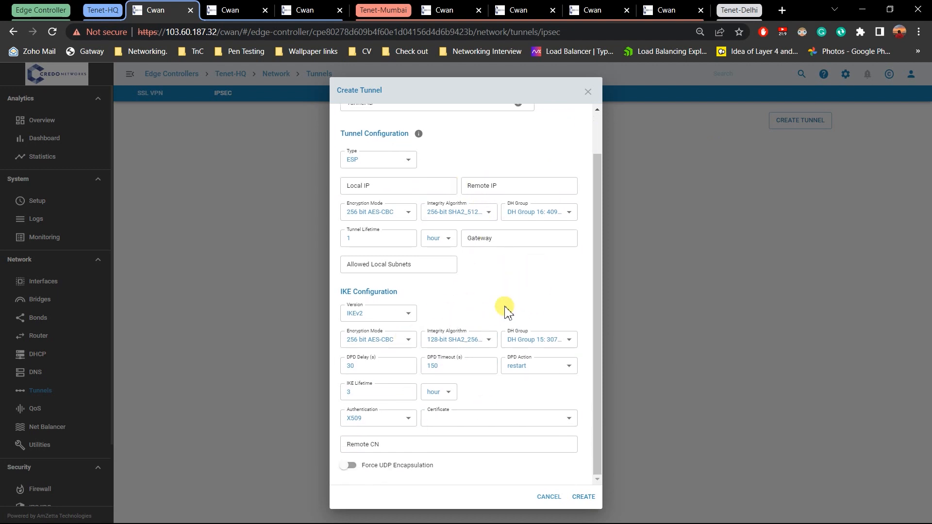
scroll(502, 308, up, 1)
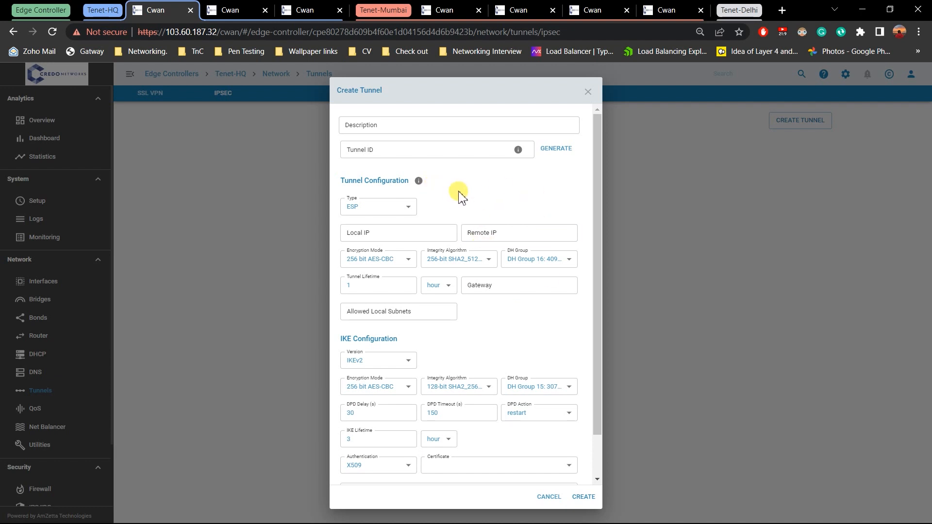
scroll(454, 327, down, 1)
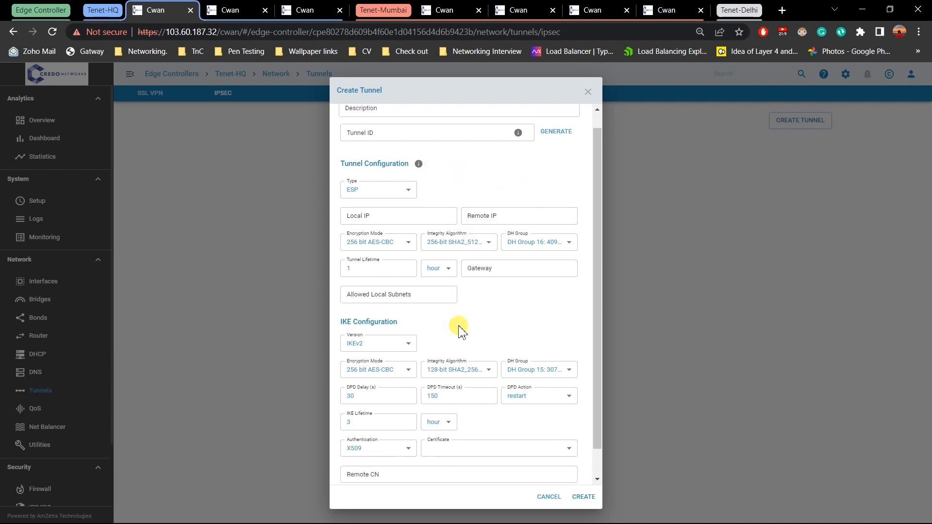
scroll(507, 286, up, 1)
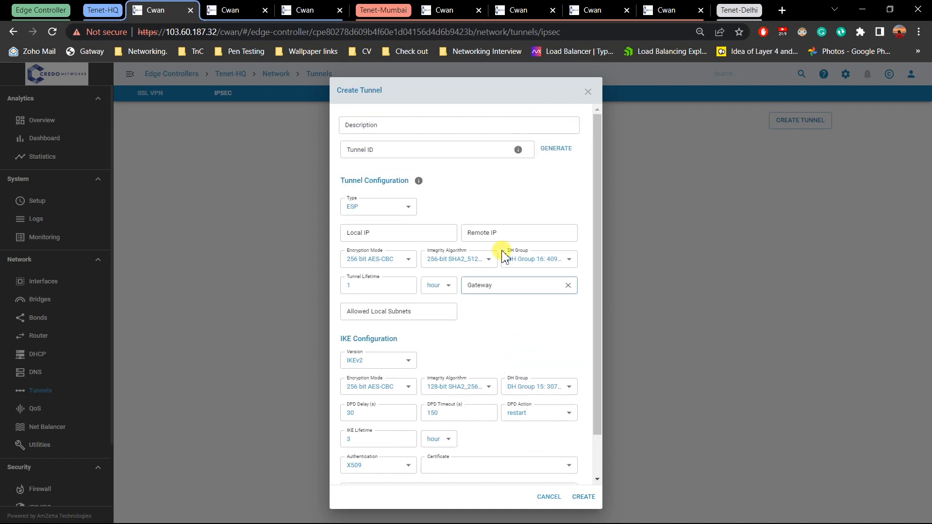
click(427, 127)
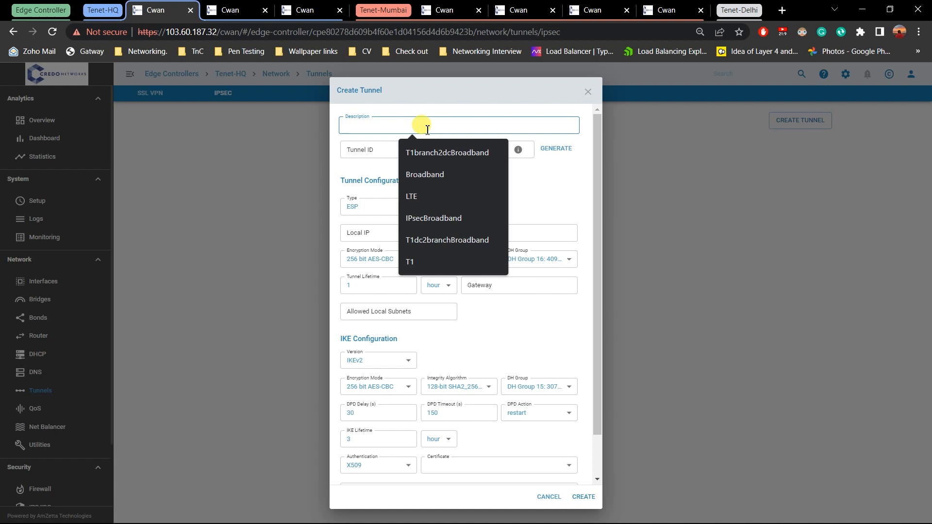
text(0IP)
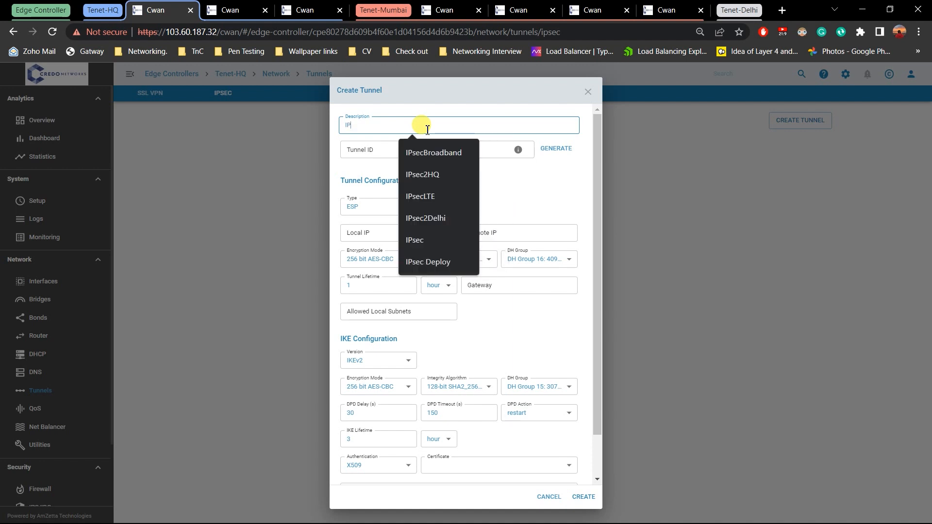
text(sec Tunnel to Branch)
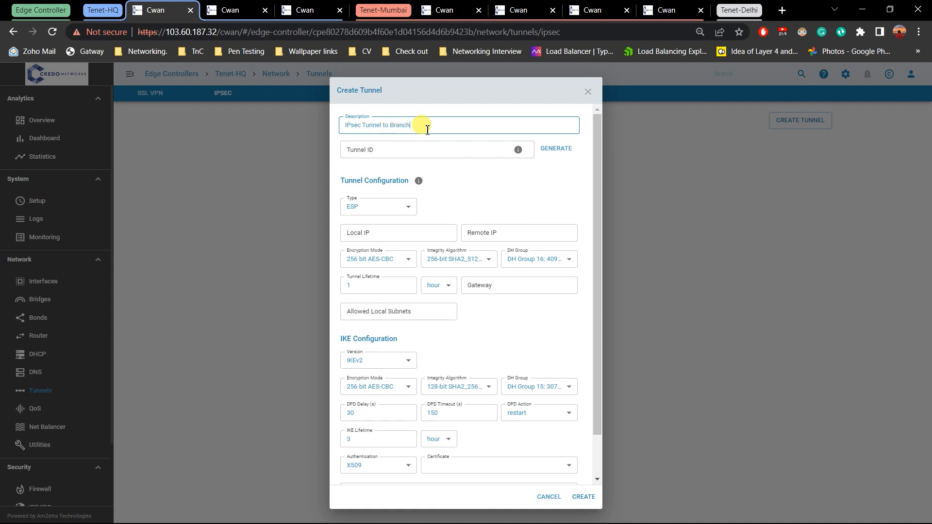
key(Tab)
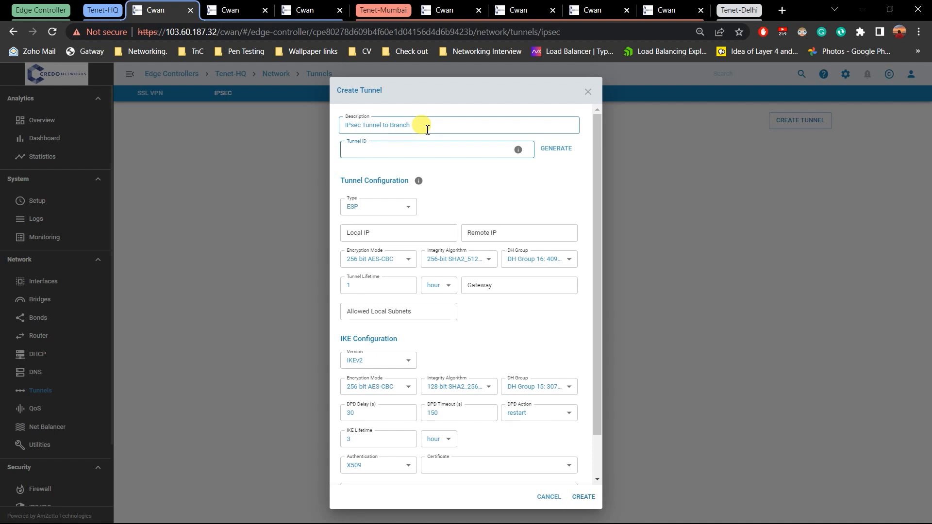
Step: Generate a tunnel ID for the new IPsec tunnel and copy it
click(538, 155)
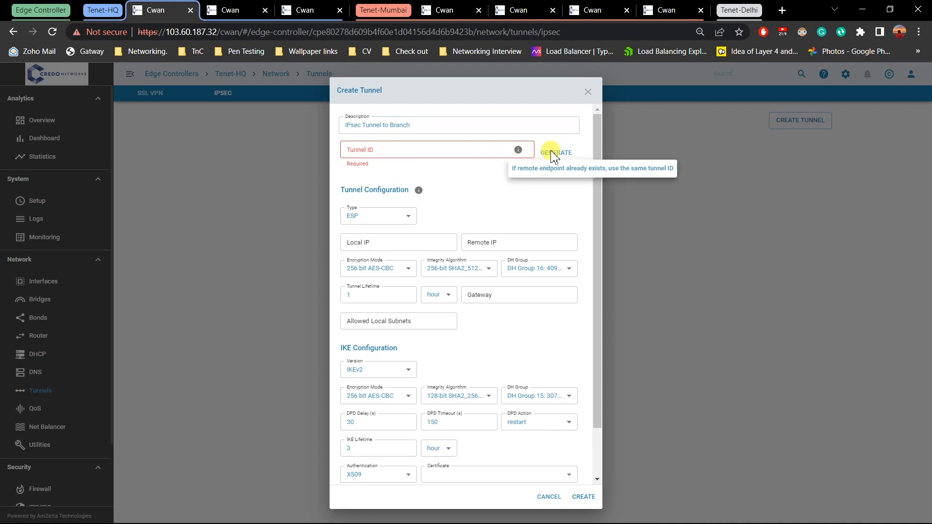
click(556, 153)
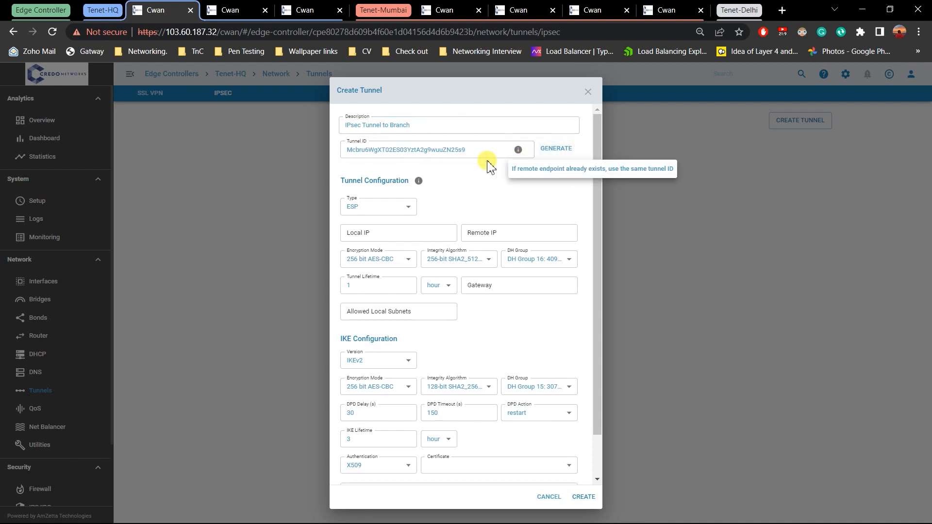
drag(467, 150, 339, 168)
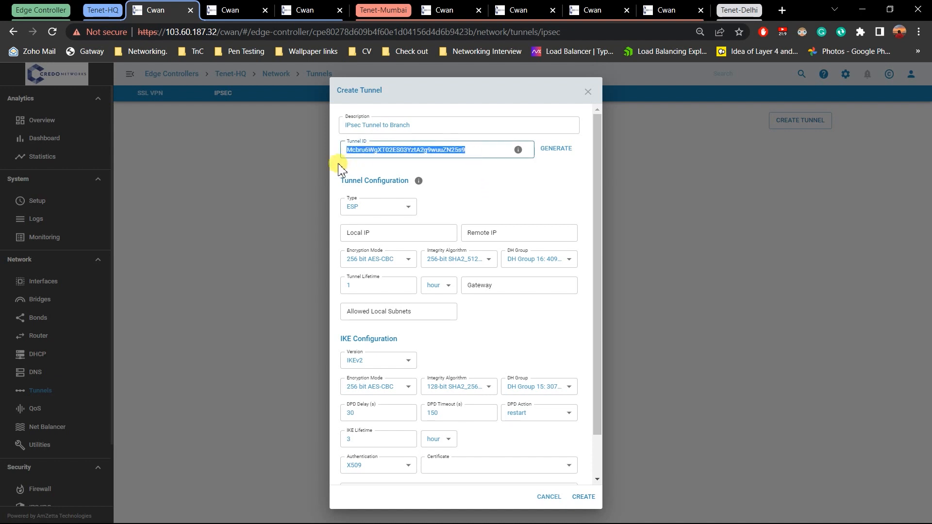
key(ctrl+c)
click(466, 174)
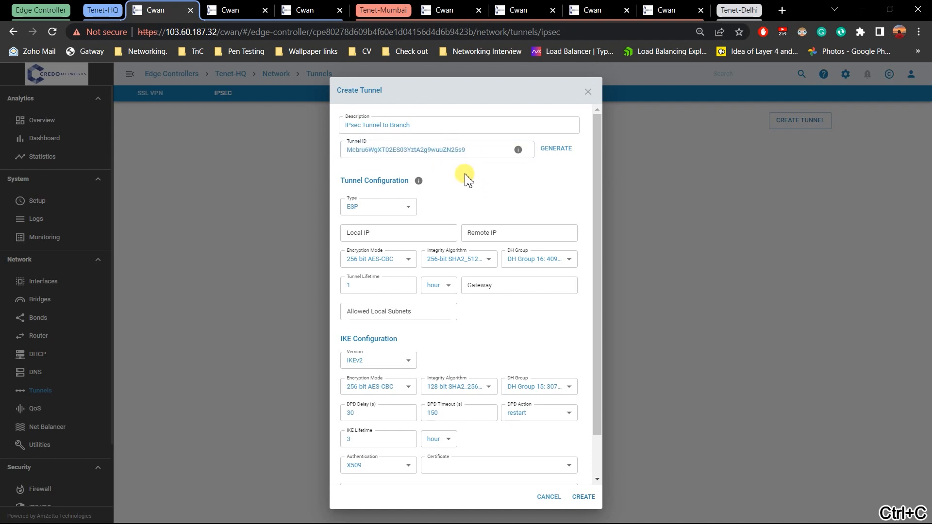
Step: Open the Tenet-HQ interfaces in a separate browser tab placed before the tab holding the partly filled tunnel form
click(398, 232)
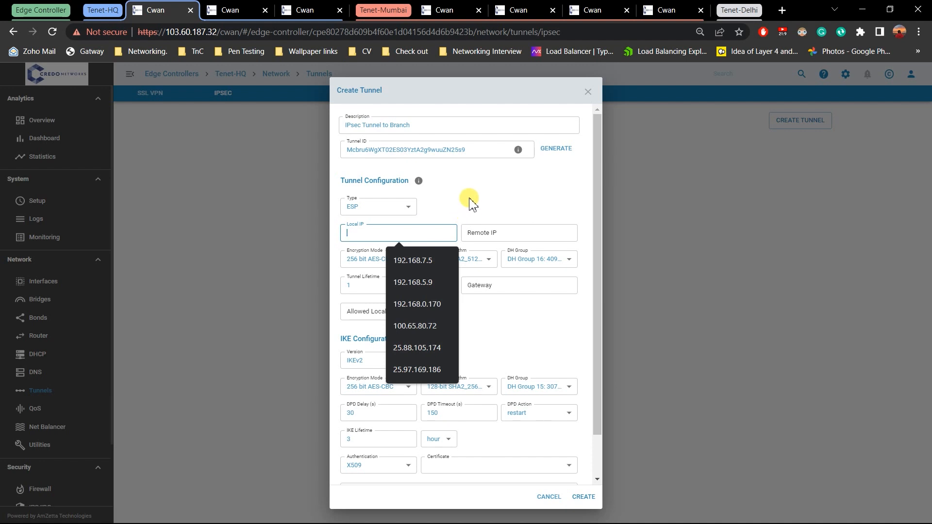
click(239, 8)
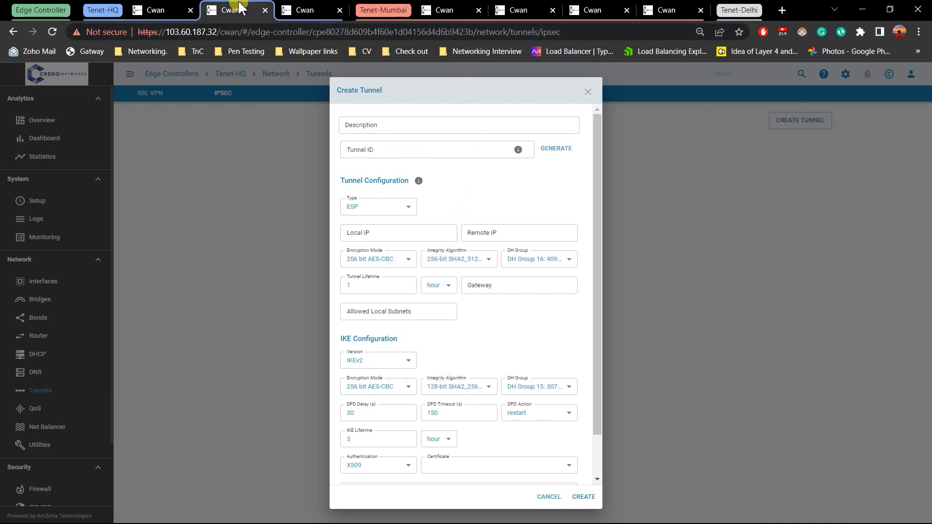
click(304, 10)
click(249, 8)
click(160, 148)
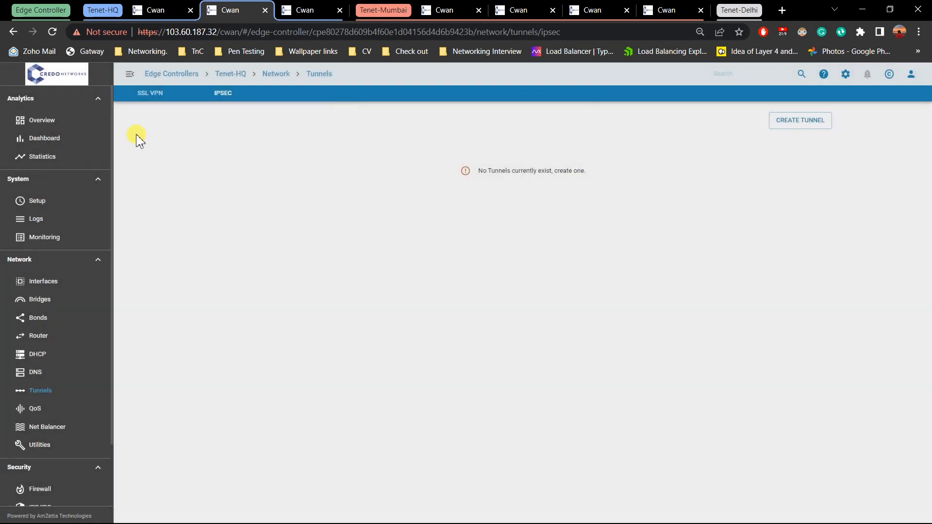
click(63, 283)
click(180, 3)
drag(221, 3, 172, 4)
click(226, 3)
click(165, 9)
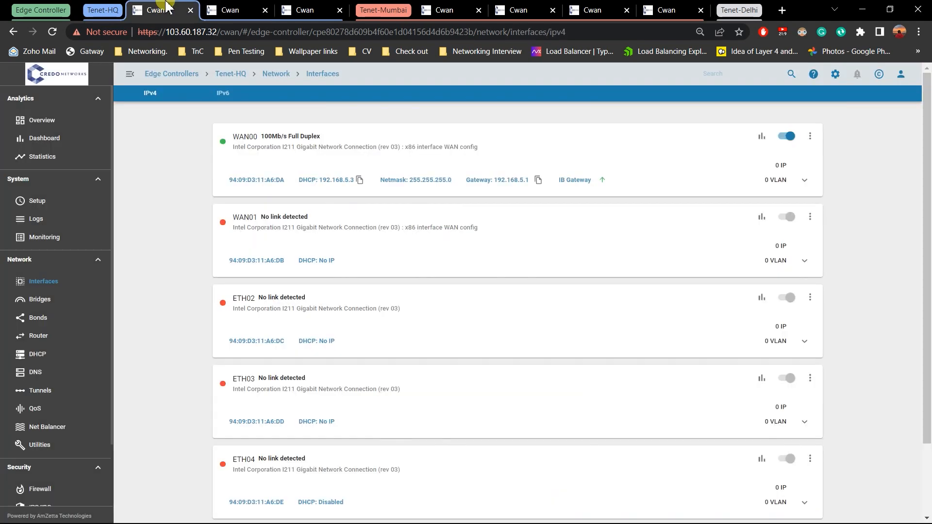
Step: Copy the WAN00 DHCP address 192.168.5.3 and paste it as the tunnel's local IP
click(360, 182)
click(231, 7)
click(379, 235)
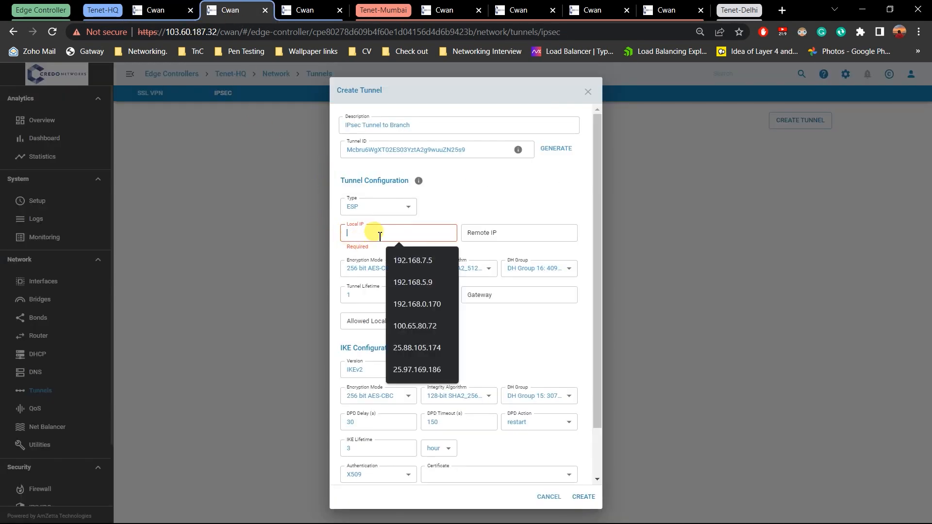
key(ctrl+v)
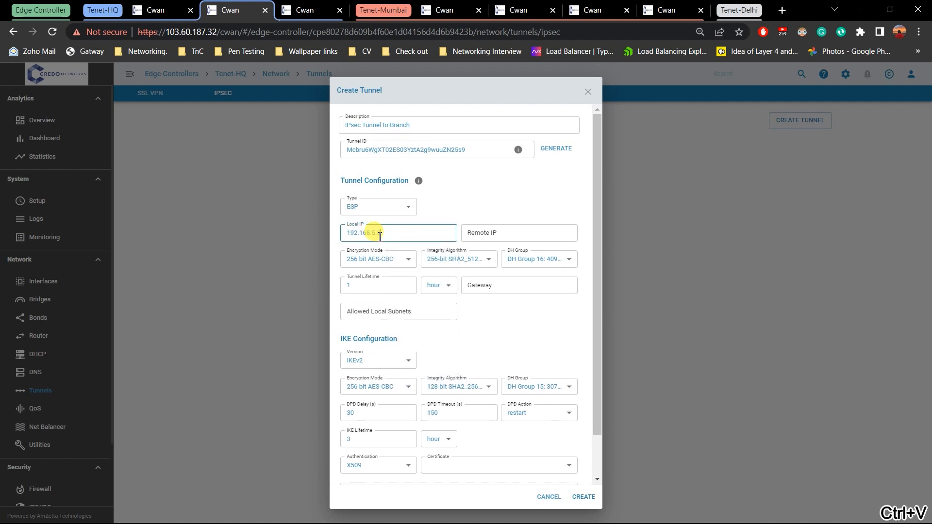
Step: Set the tunnel's remote IP to 0.0.0.0 and its gateway to 0001:Broadband (WAN00)
click(460, 232)
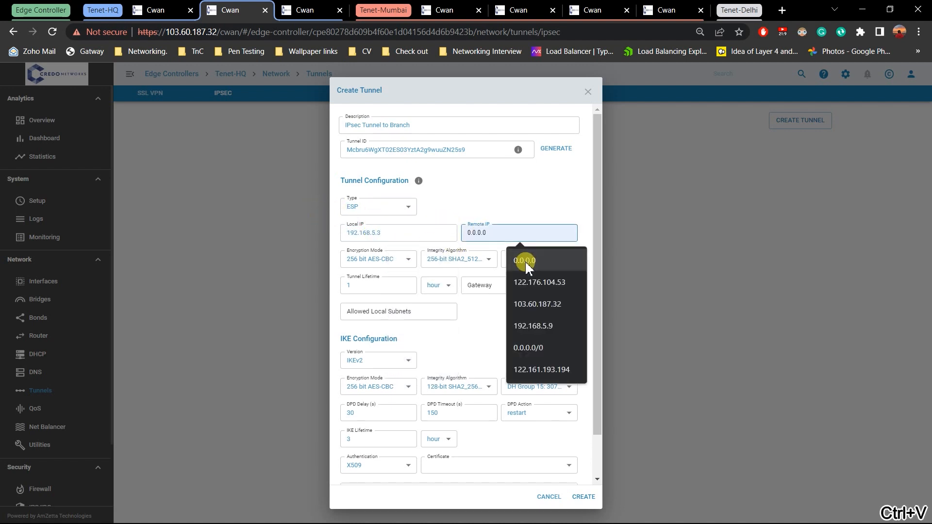
click(531, 263)
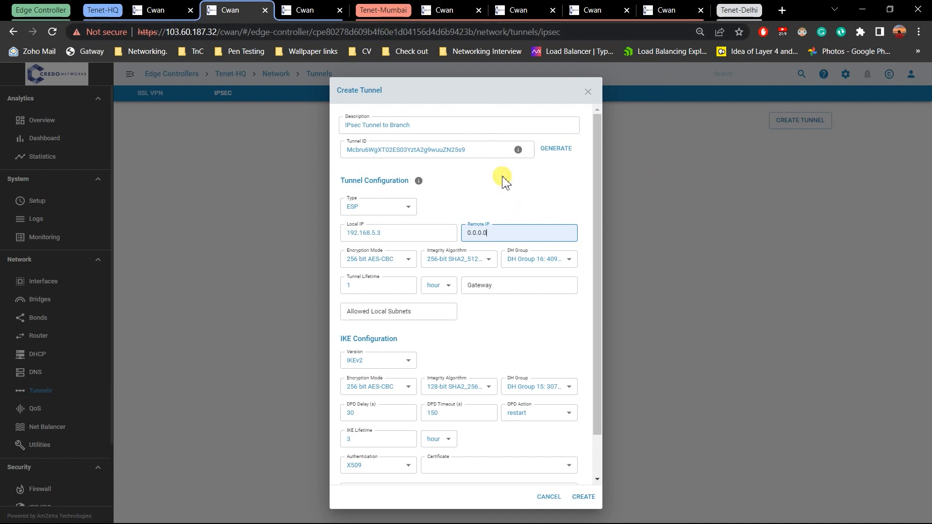
click(448, 235)
click(483, 287)
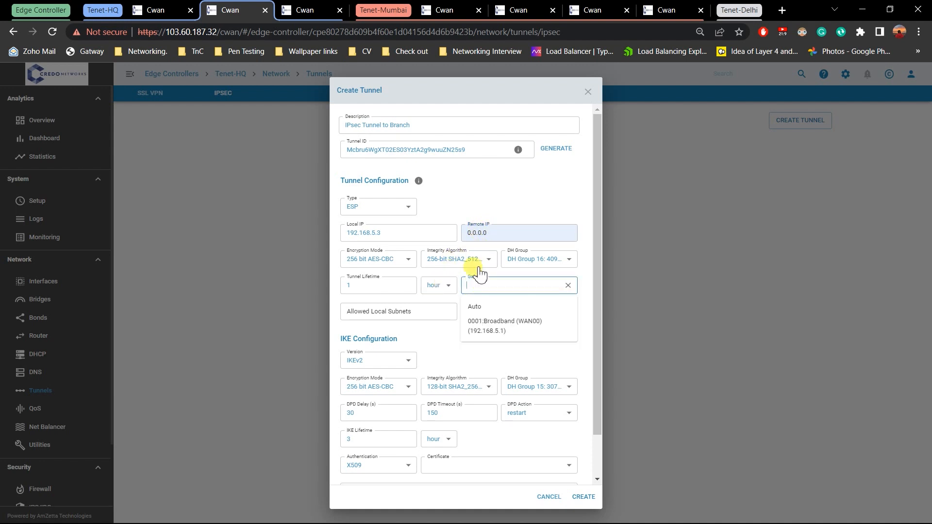
click(513, 331)
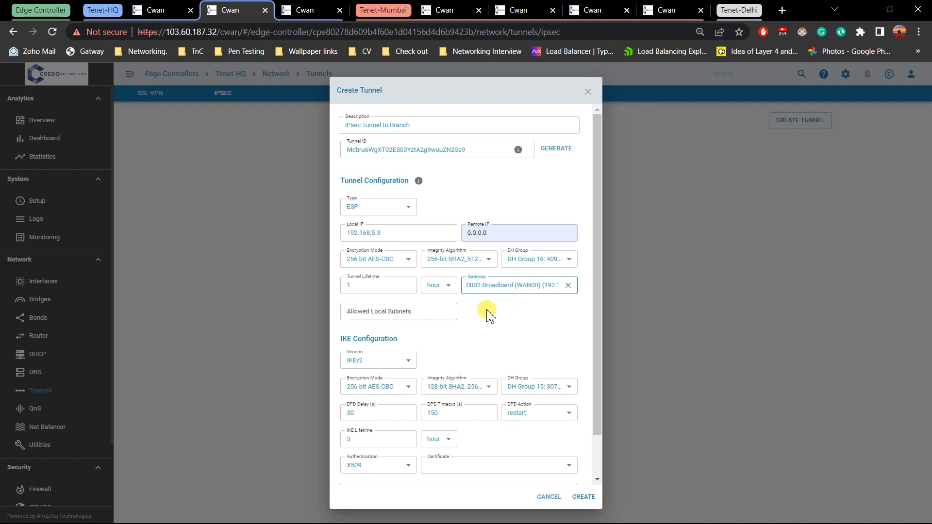
Step: Look up the LAN00 interface's IP address and netmask on the Tenet-HQ interfaces page and return to the tunnel form
click(416, 310)
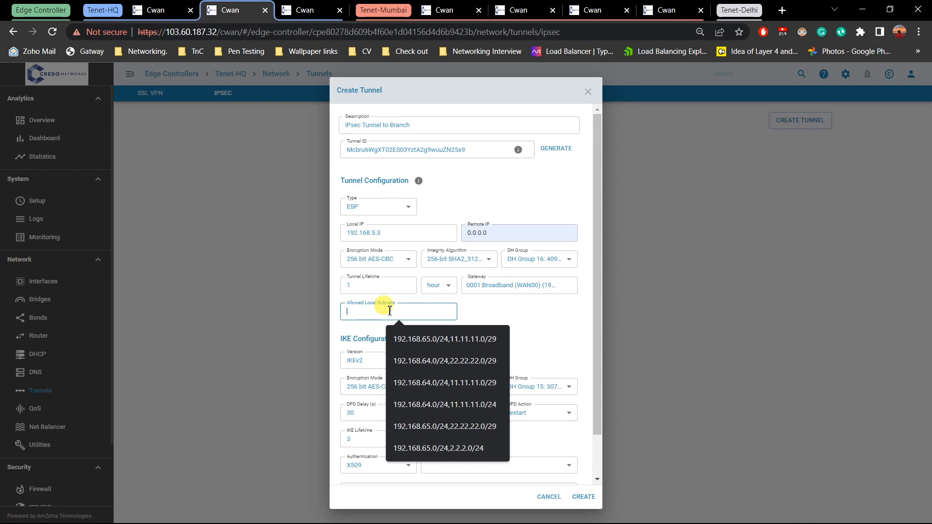
click(169, 7)
scroll(225, 246, down, 2)
click(804, 495)
scroll(356, 494, down, 1)
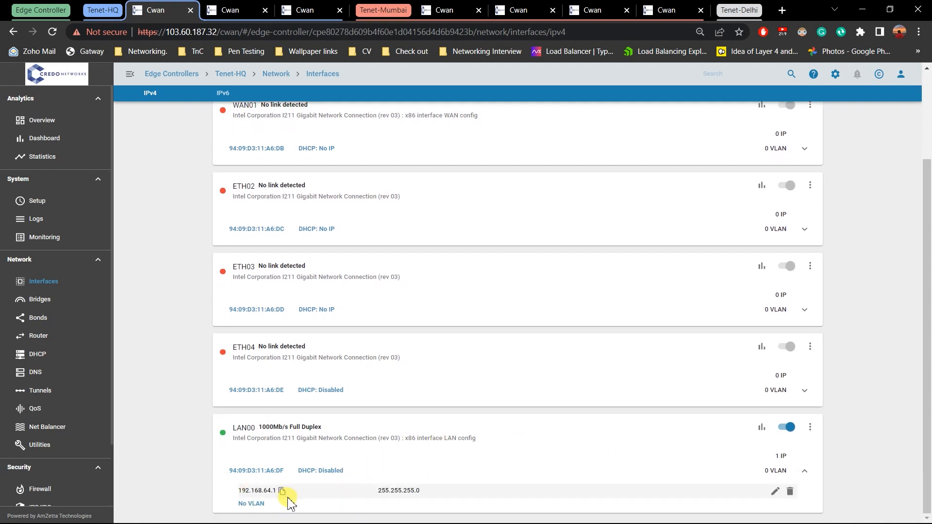
click(230, 10)
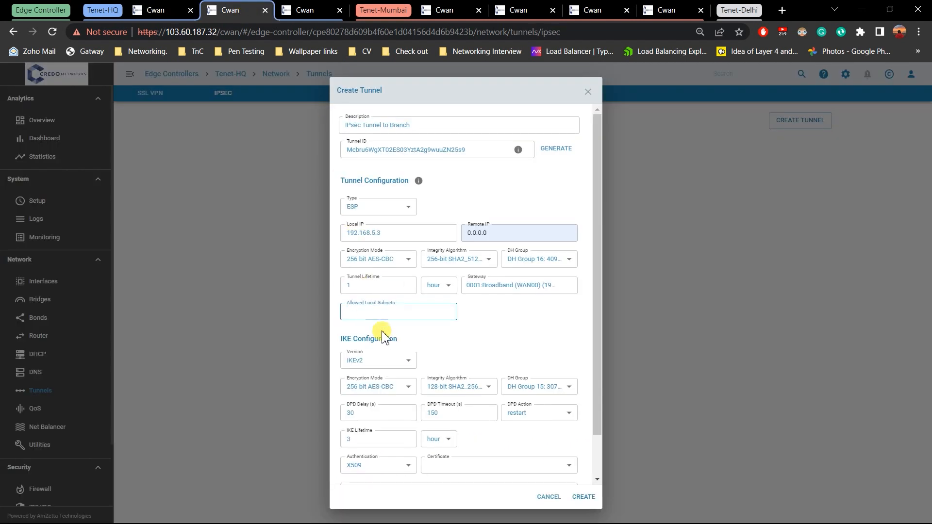
Step: Enter the LAN00 network 192.168.64.0/24 as the first allowed local subnet of the tunnel, followed by a comma
click(398, 311)
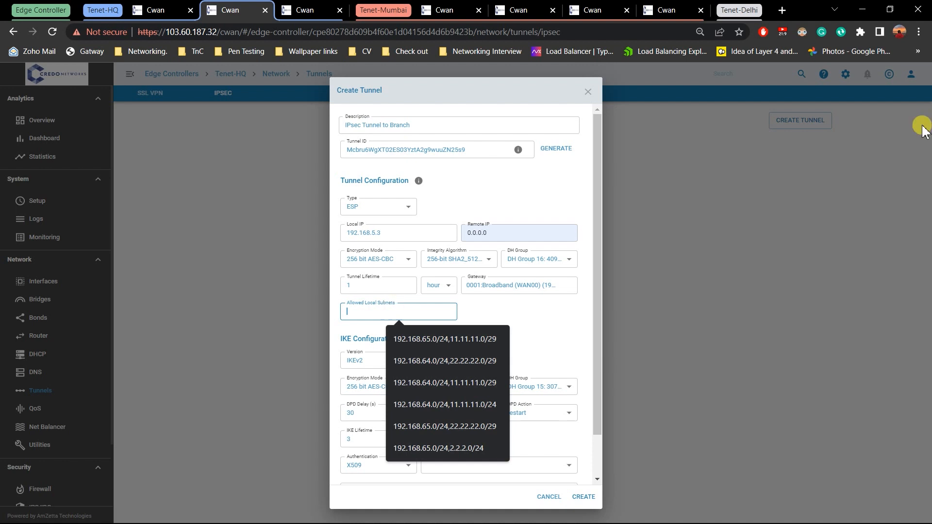
text(1)
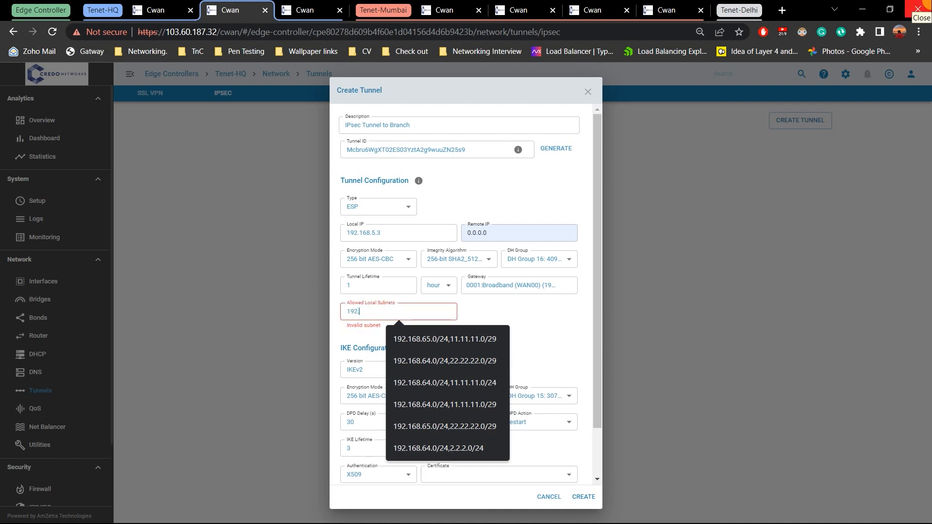
text(92.168.64)
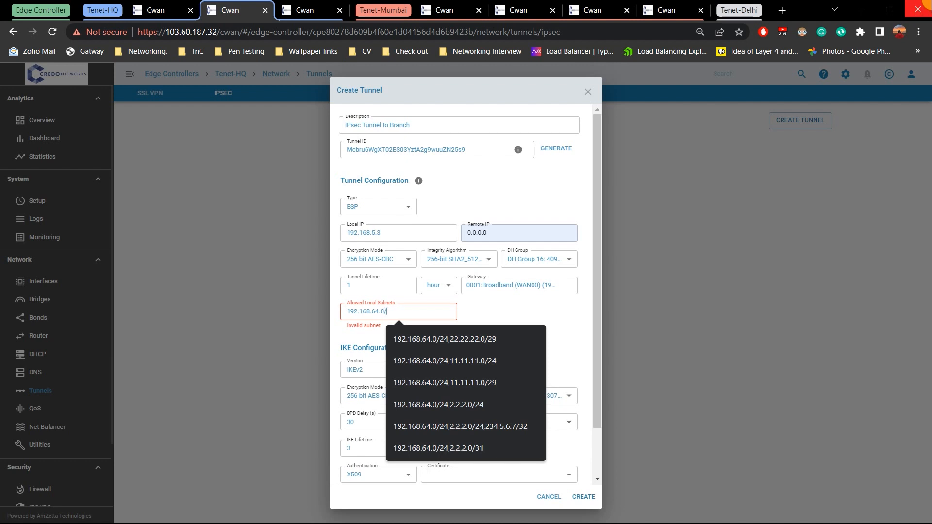
text(.0/24,)
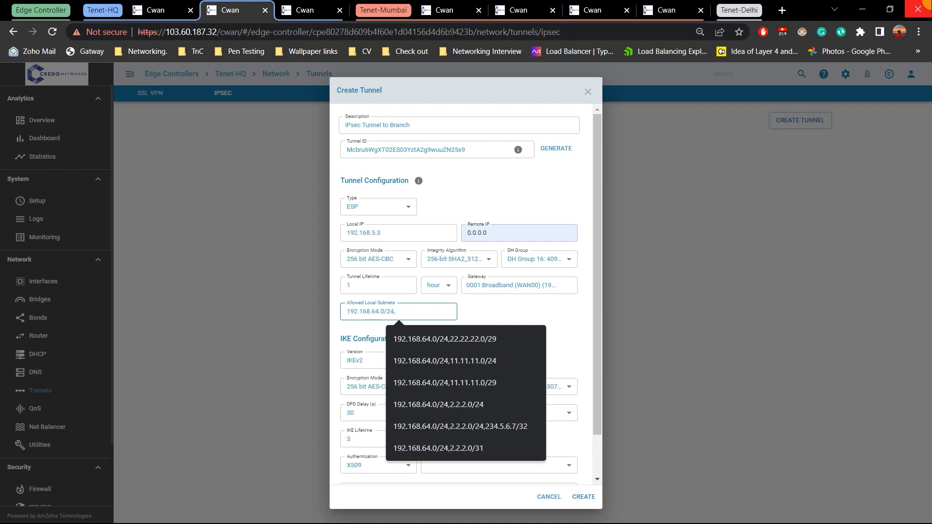
Step: Check the tunnel IPs in the IPsec sheet of Auto-Policy.xlsx in Excel and add 11.11.11.0/24 to the allowed local subnets
key(alt+Tab)
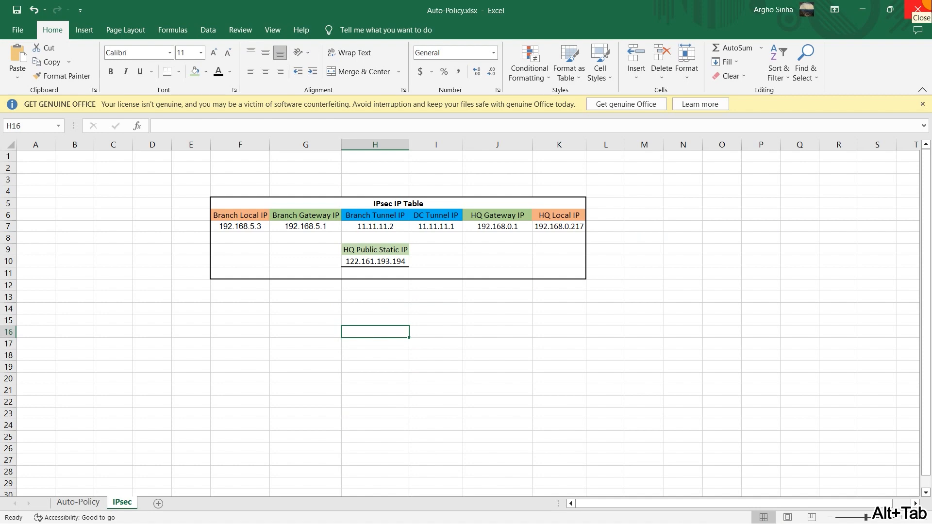
key(alt+Tab)
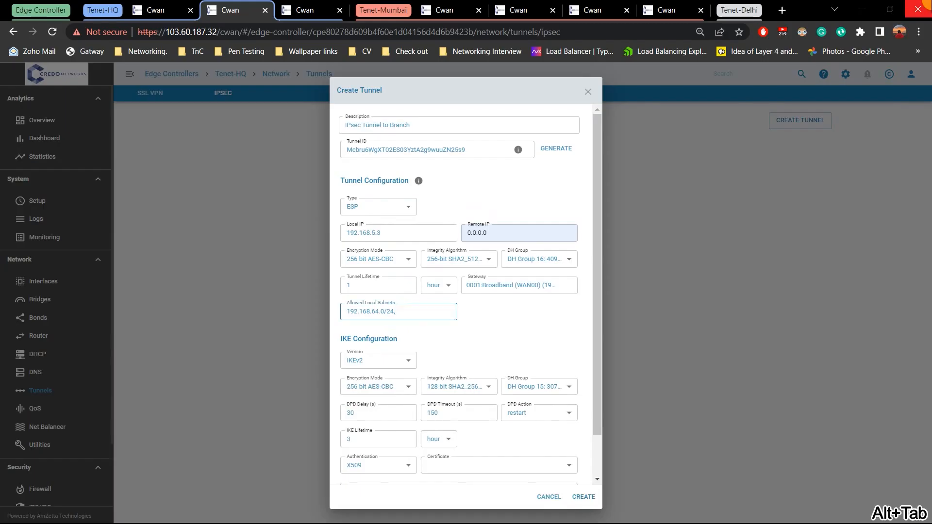
text(,11.11)
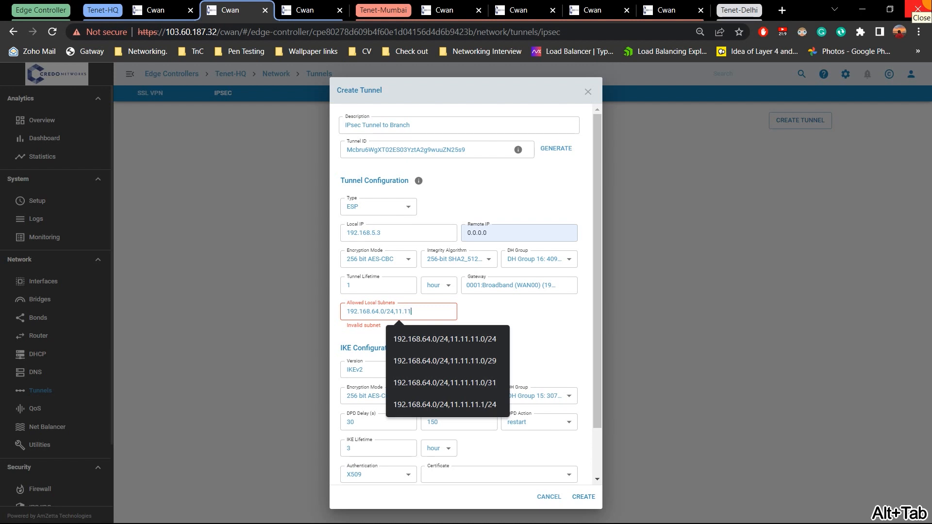
text(.11.0)
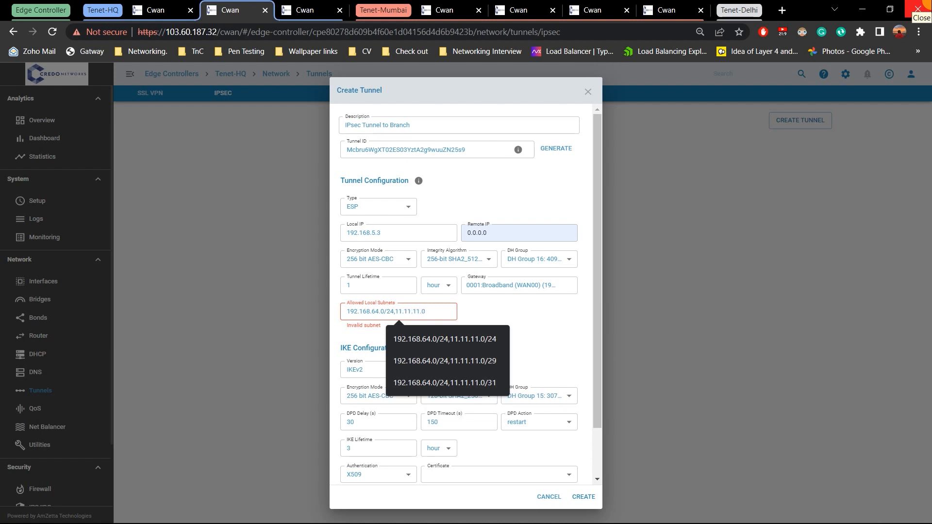
text(/24)
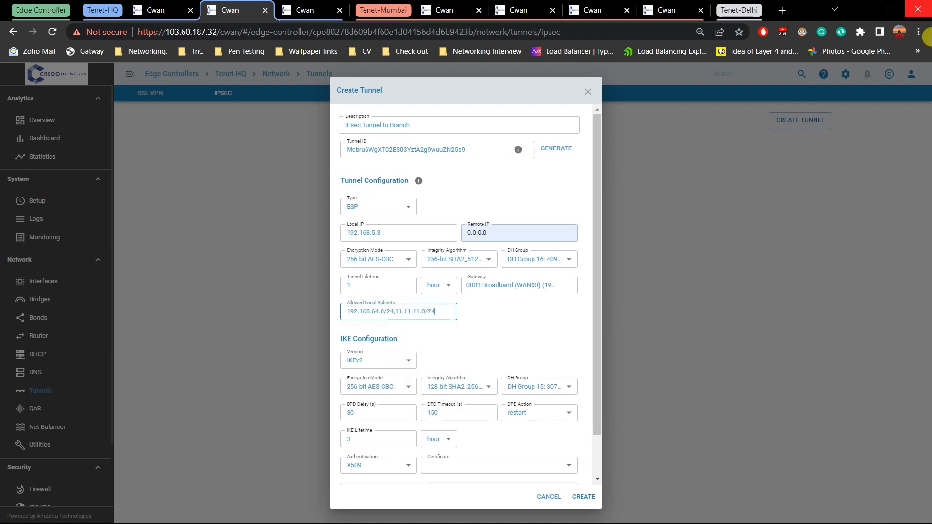
click(507, 347)
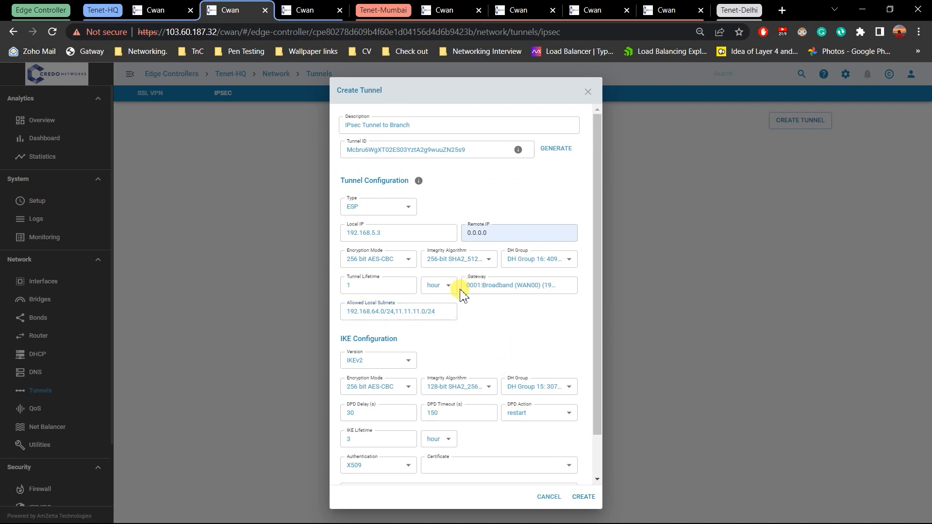
Step: Select the first listed certificate for the X509 authentication and enable Force UDP Encapsulation
scroll(465, 290, down, 1)
click(472, 420)
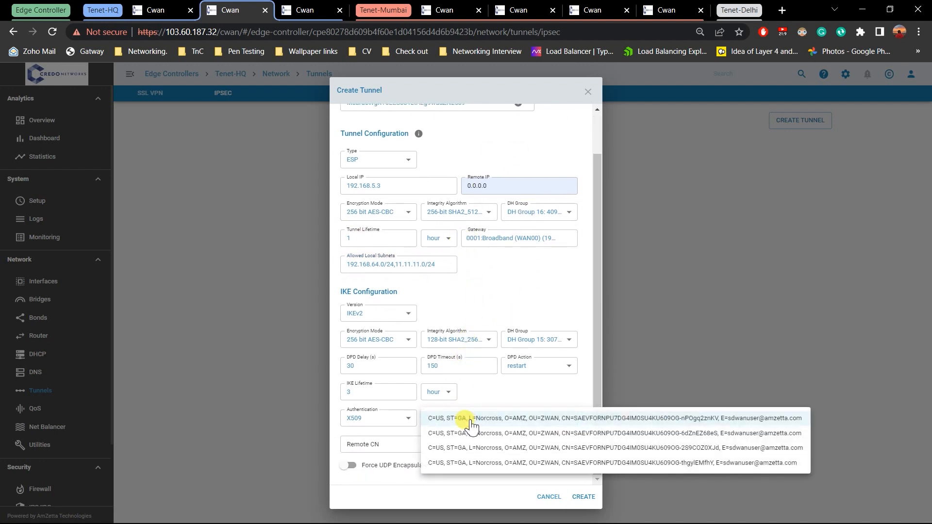
click(487, 418)
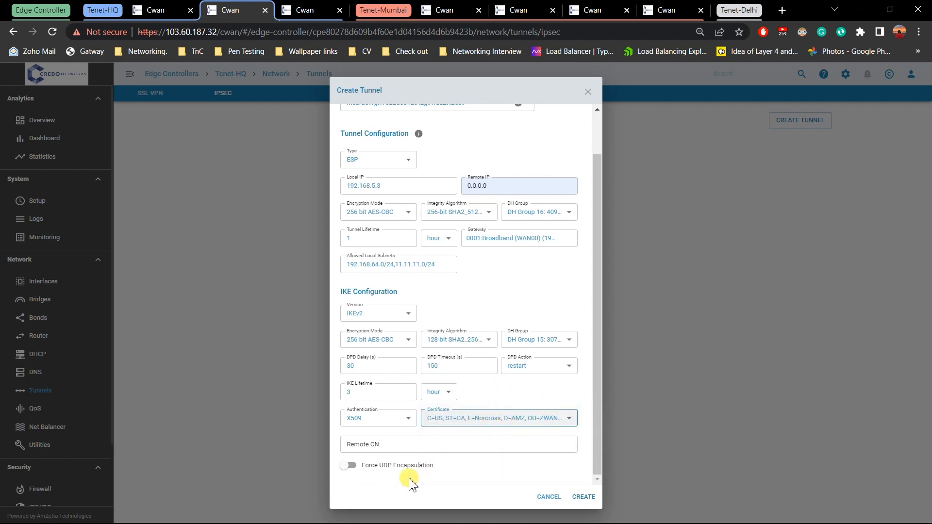
click(377, 467)
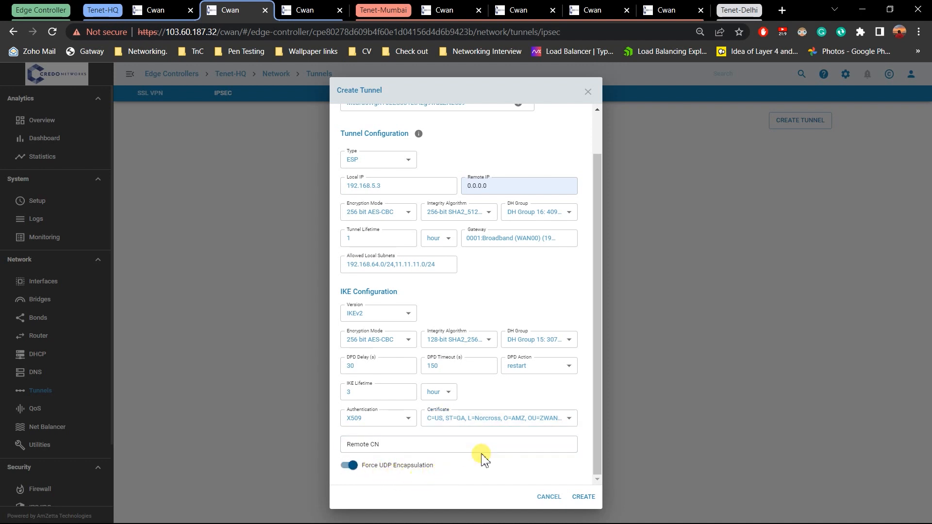
Step: Examine the available encryption modes, integrity algorithms and DH groups in the Tunnel Configuration section, keeping the current selections
scroll(485, 464, up, 1)
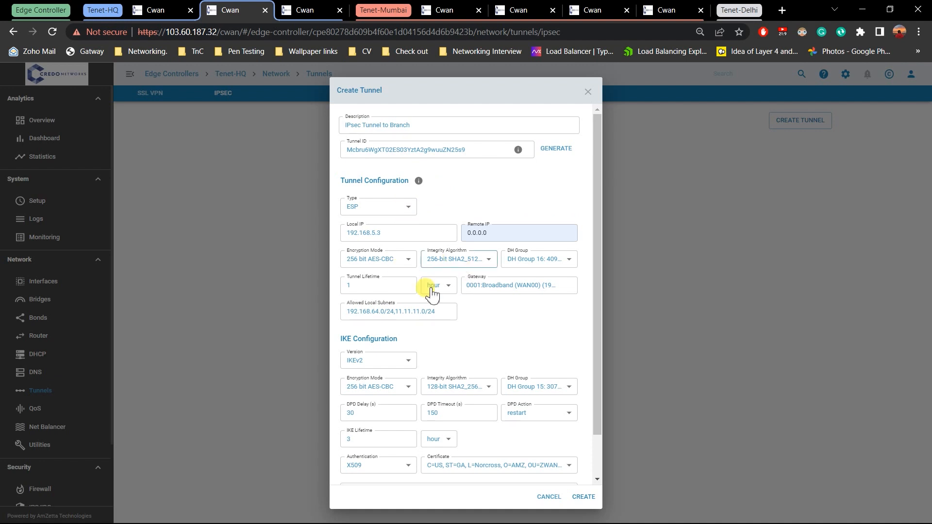
click(408, 264)
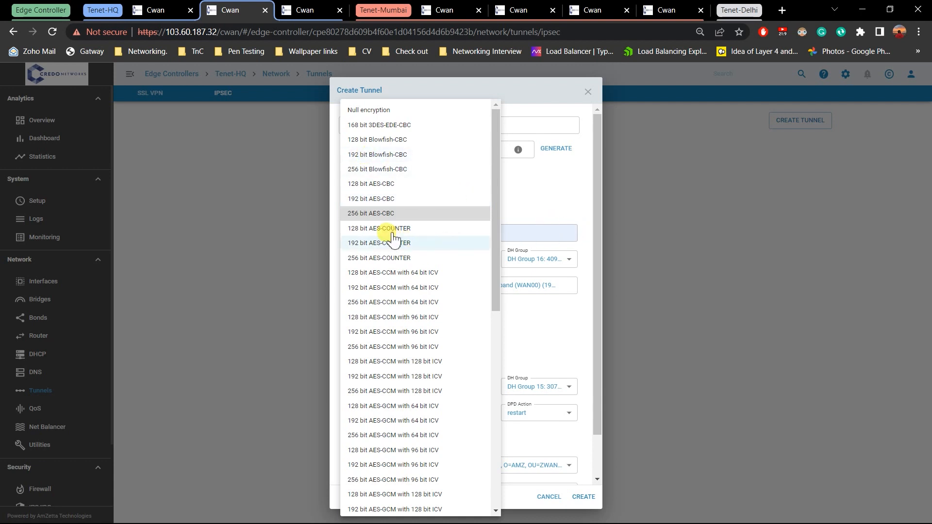
click(585, 198)
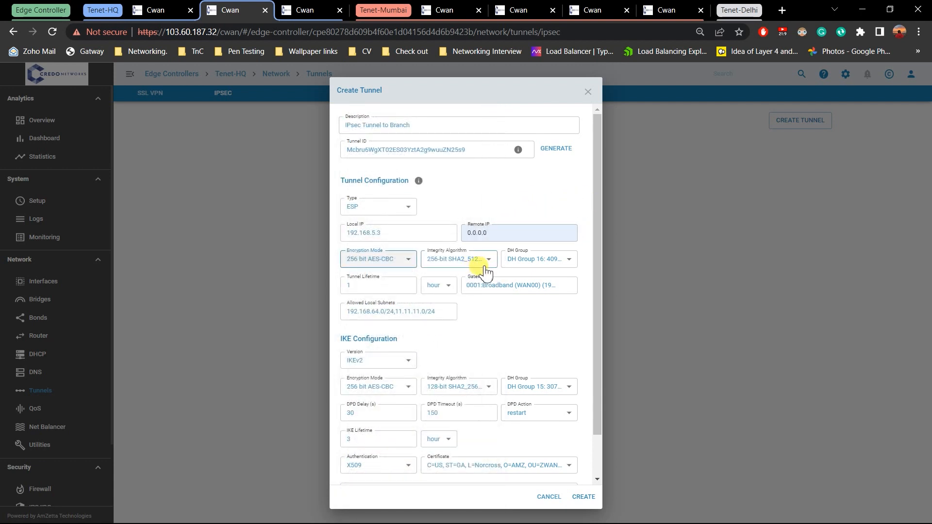
click(486, 265)
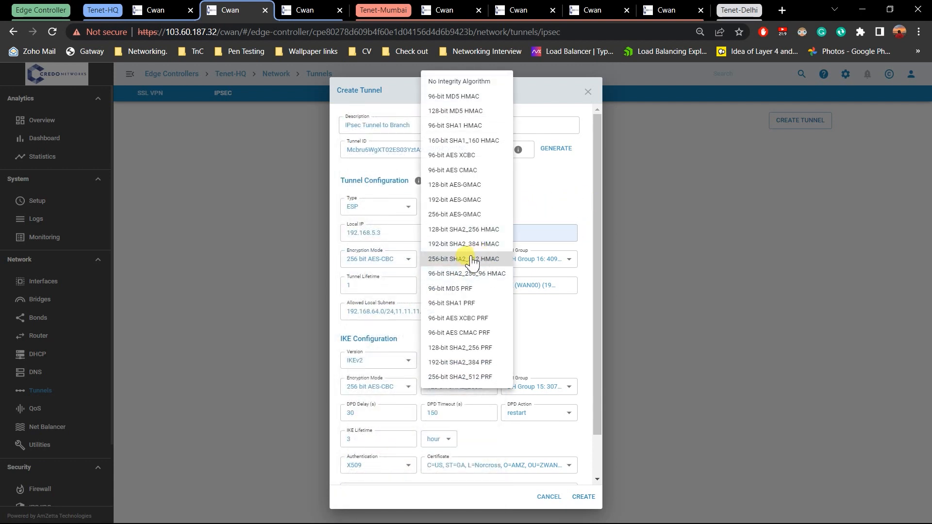
click(556, 199)
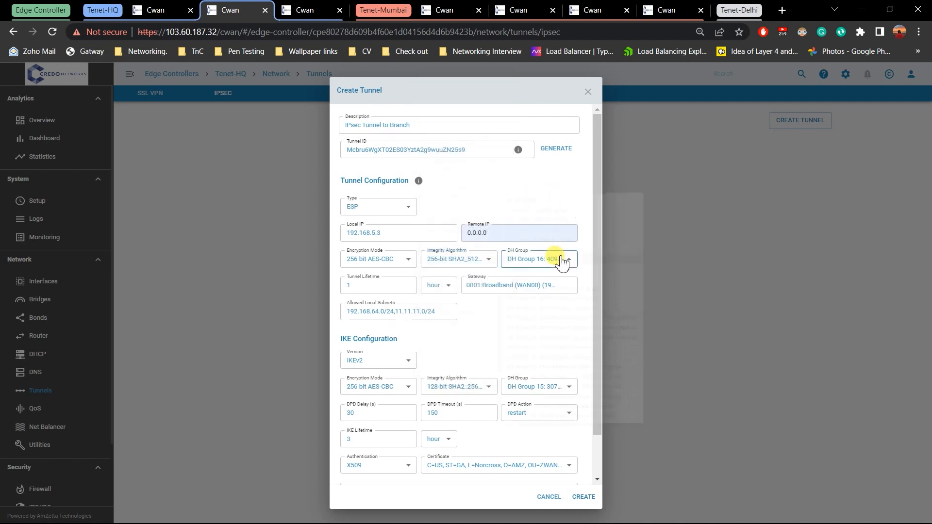
click(561, 259)
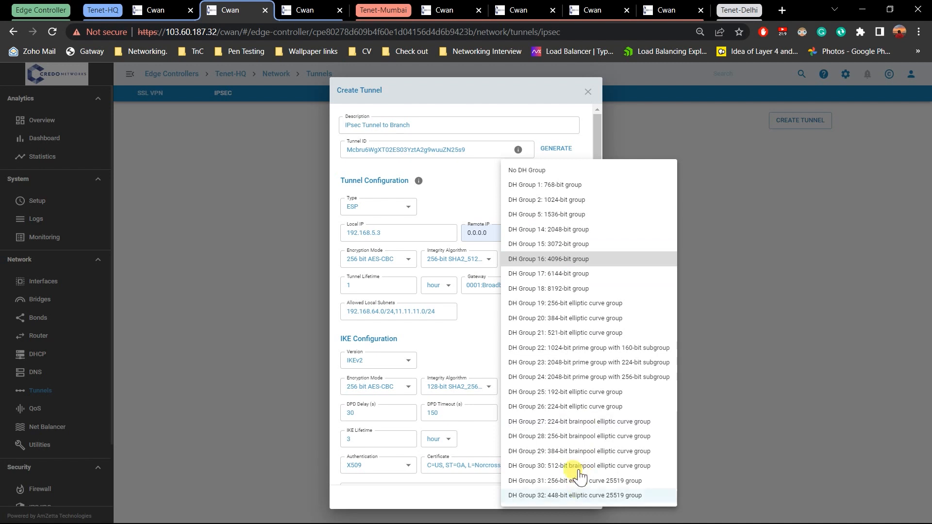
click(476, 343)
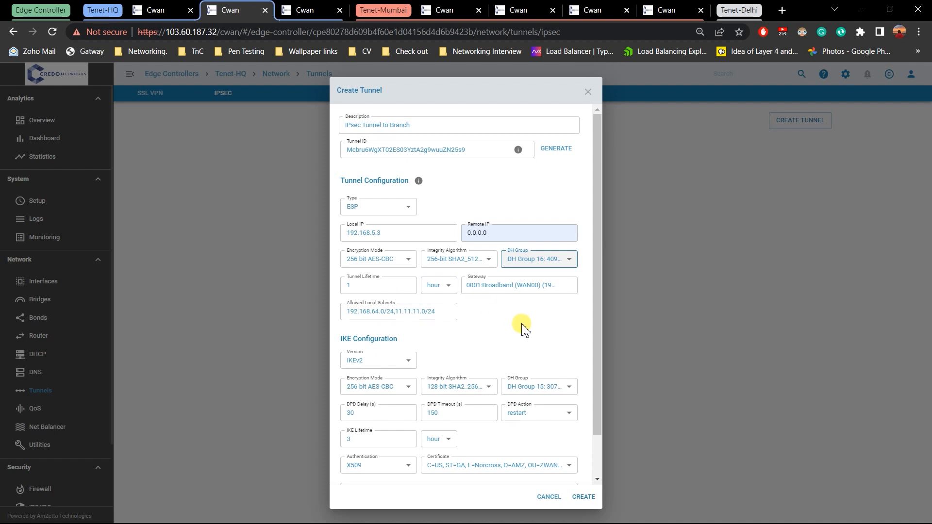
Step: Review the IKE Configuration section, including its available encryption modes, and create the IPsec tunnel with the existing IKE settings
scroll(520, 266, down, 1)
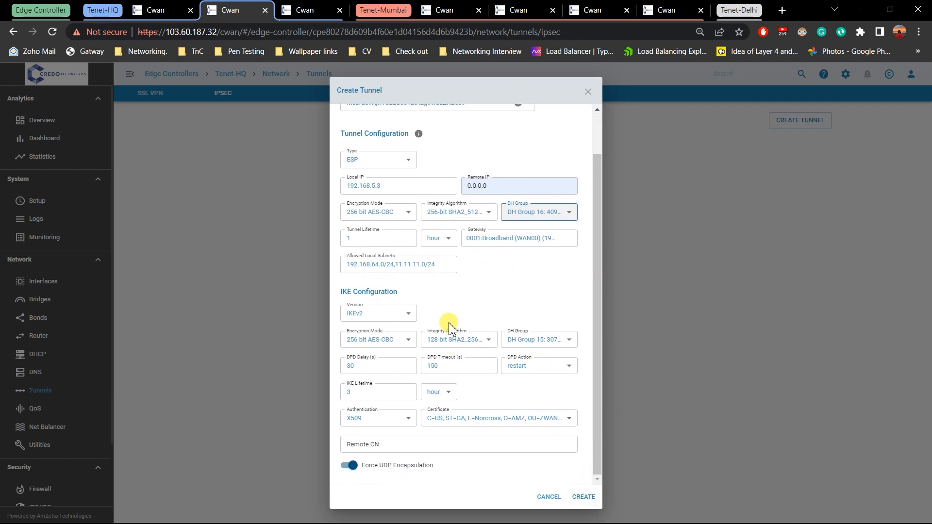
scroll(446, 326, up, 1)
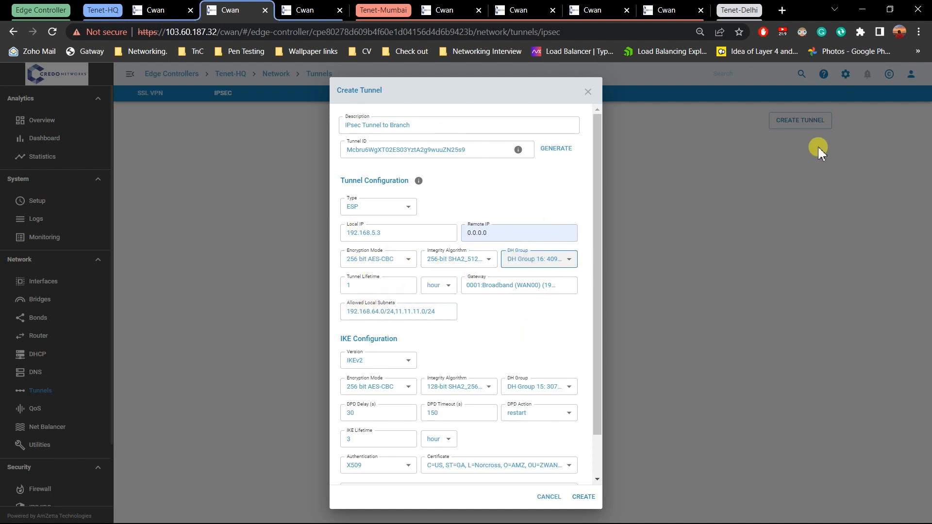
scroll(486, 340, down, 1)
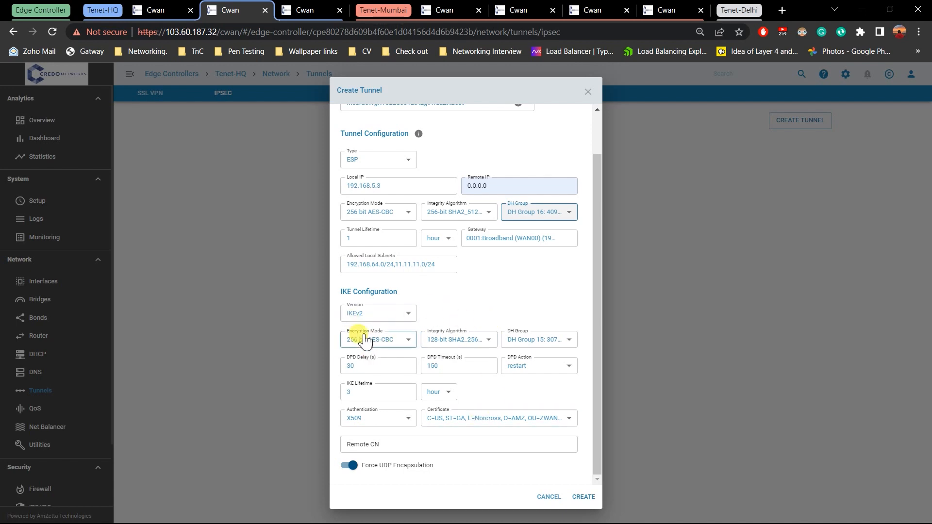
click(410, 342)
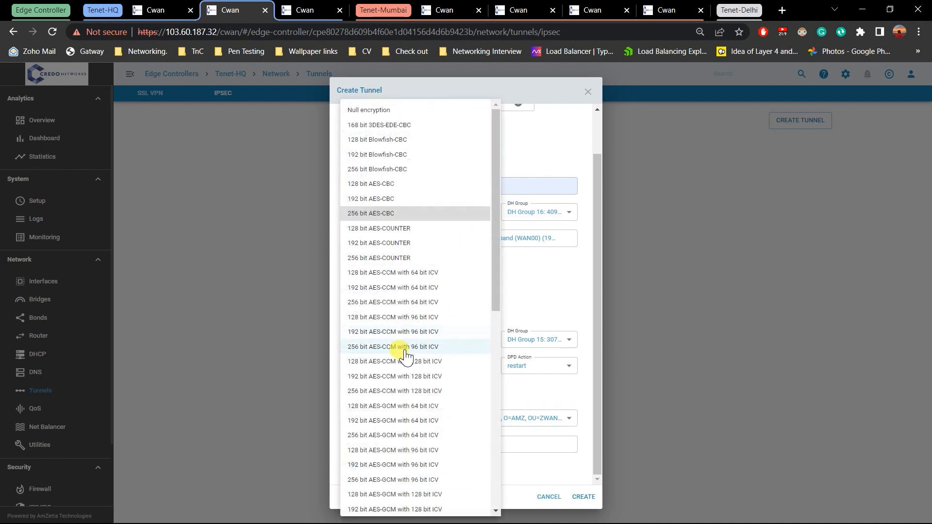
click(566, 286)
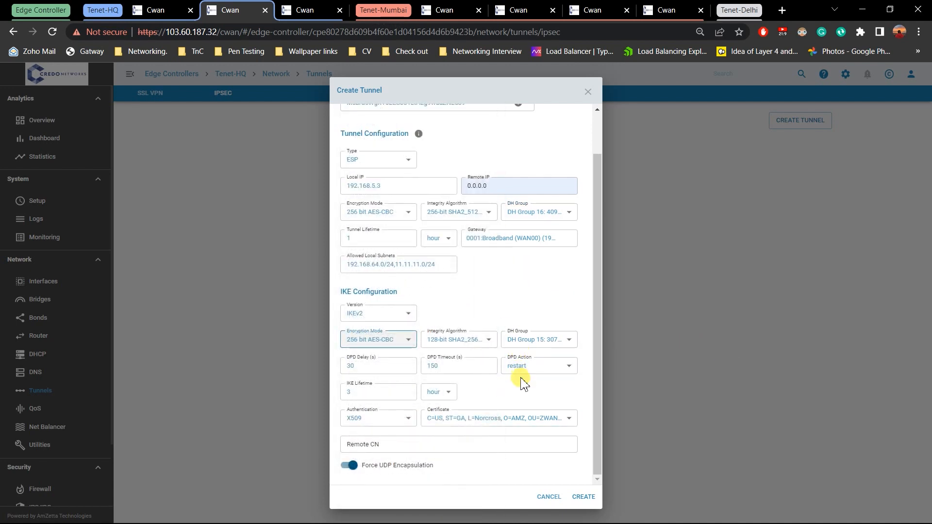
scroll(524, 385, up, 1)
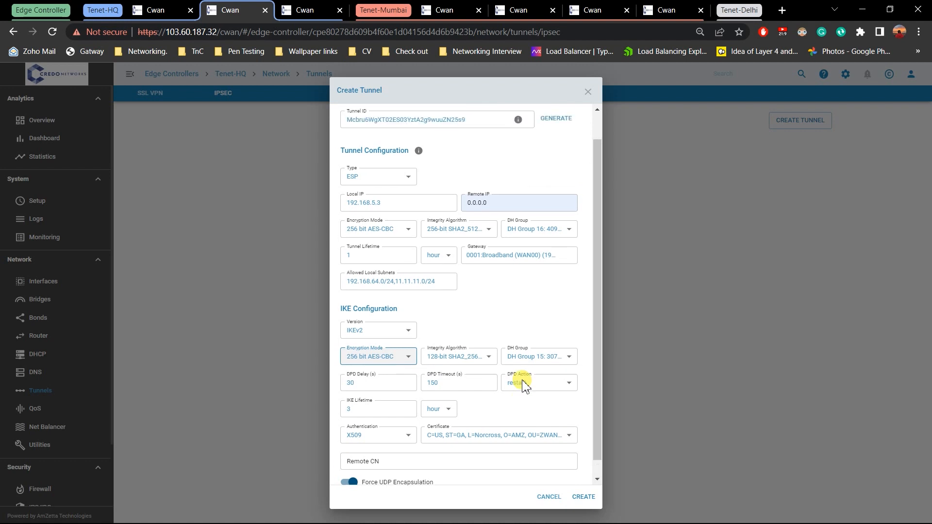
click(583, 497)
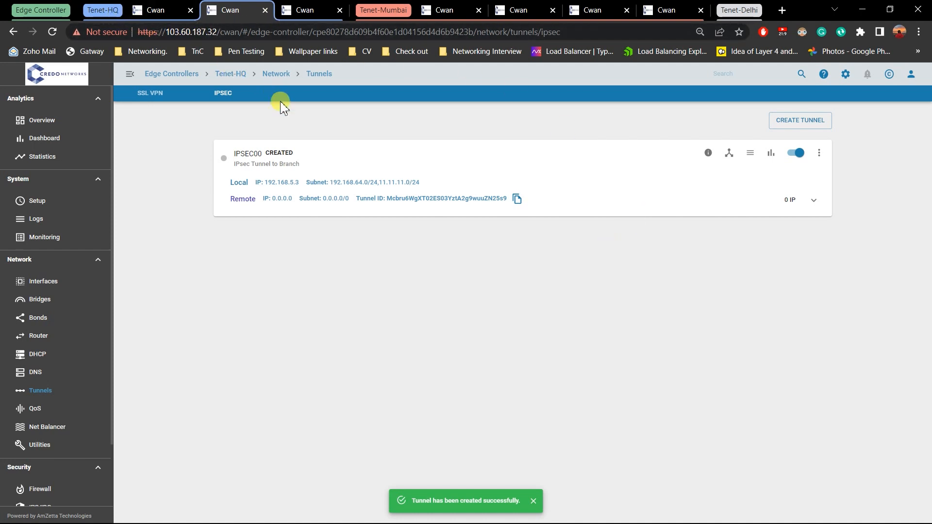
Step: Add the IP 11.11.11.1 with netmask 255.255.255.0 to the IPSEC00 tunnel, with Twamp Responder enabled
click(814, 198)
click(819, 153)
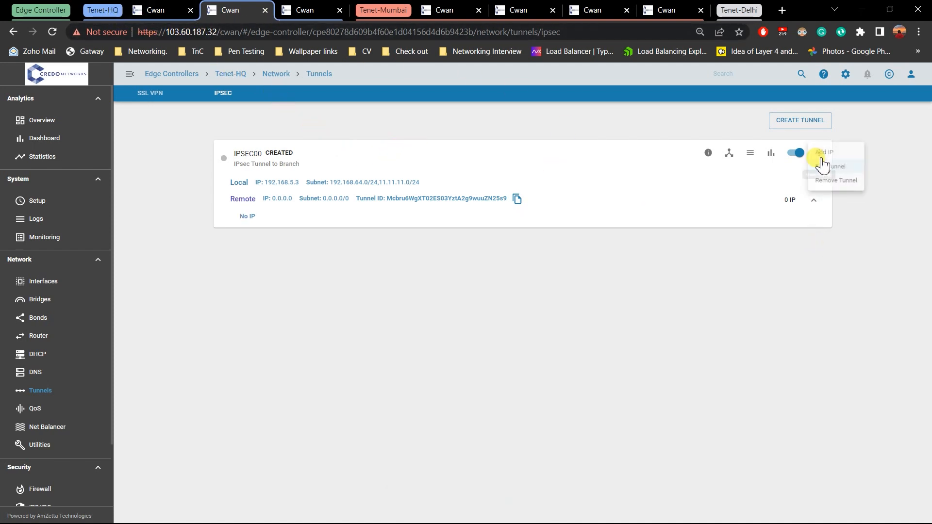
click(823, 158)
click(494, 278)
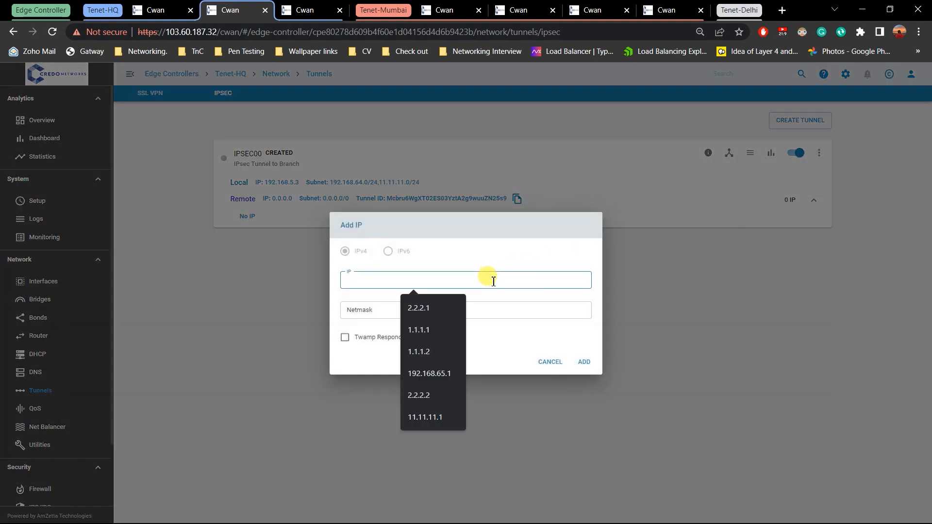
text(11)
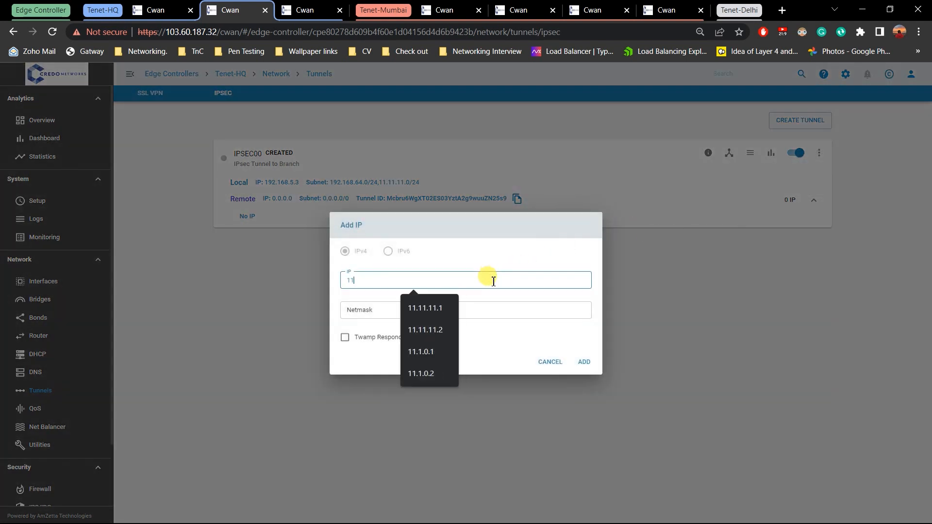
text(.11.11.1)
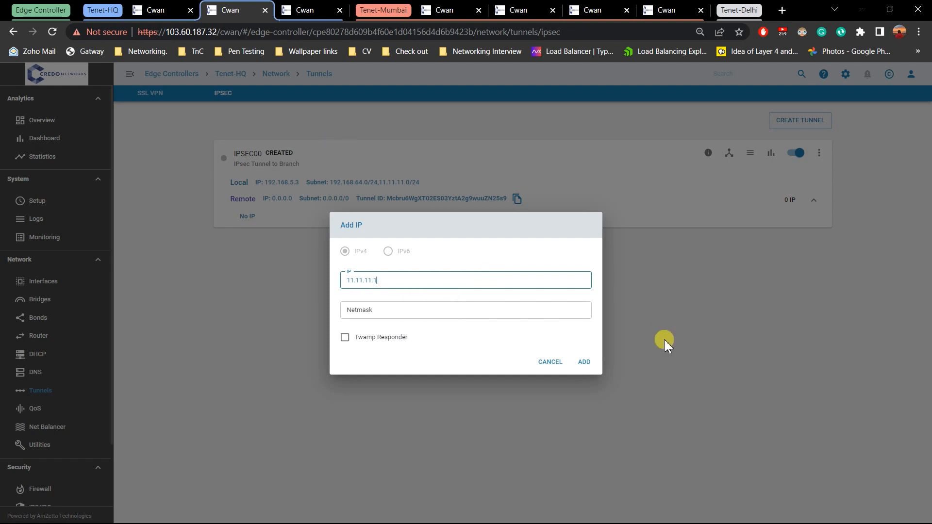
click(478, 313)
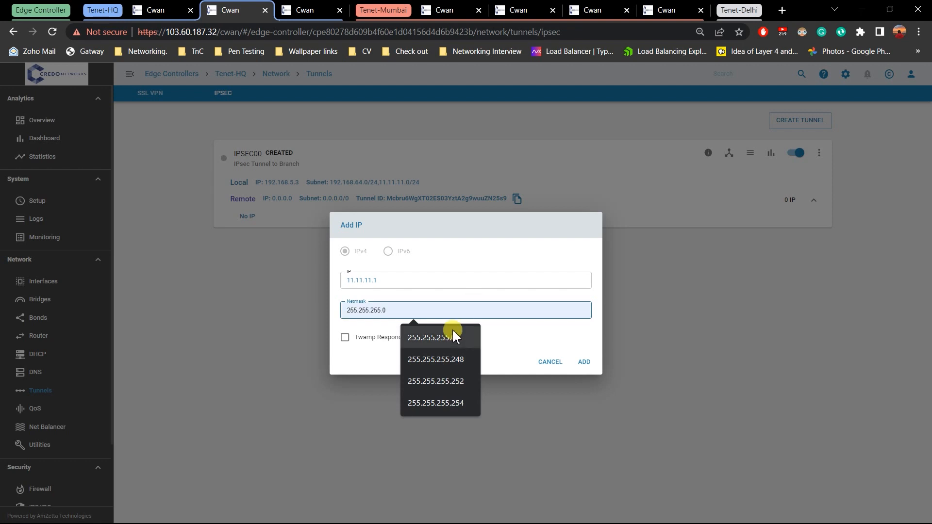
click(427, 335)
click(362, 285)
double_click(362, 285)
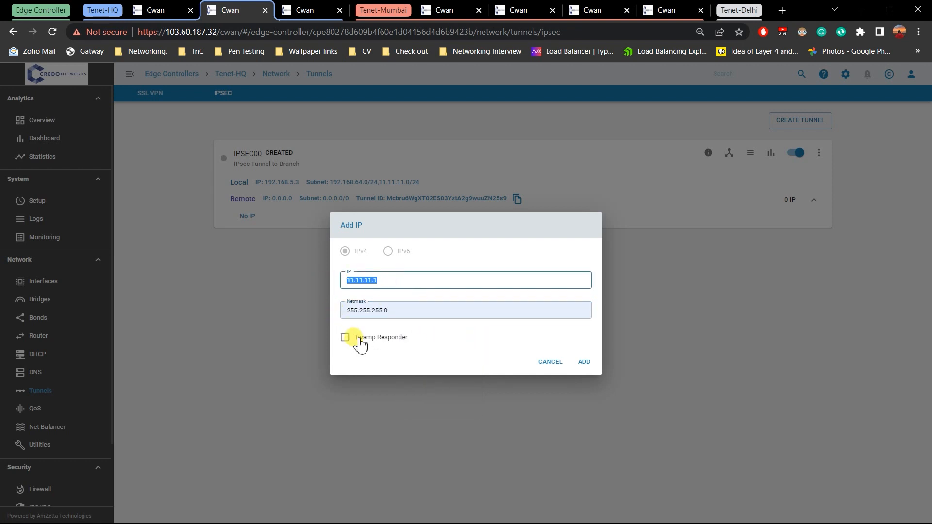
click(363, 340)
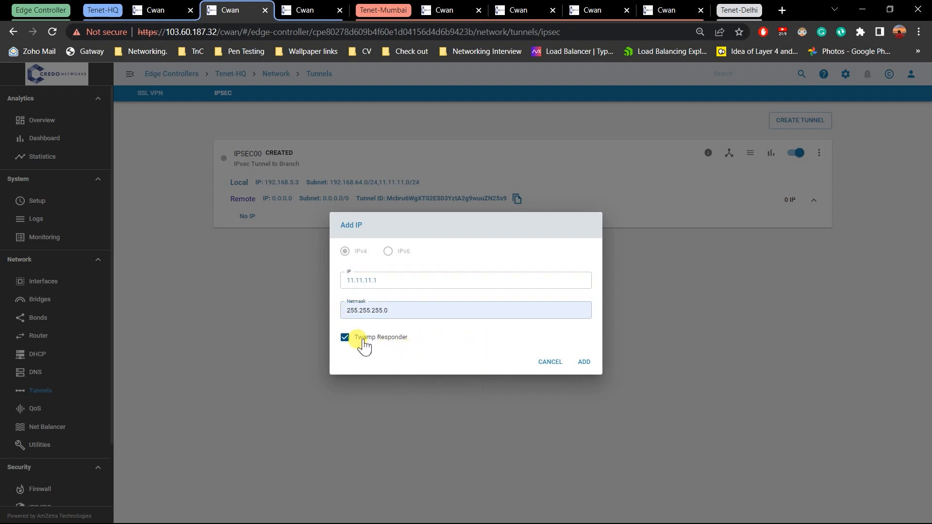
click(584, 363)
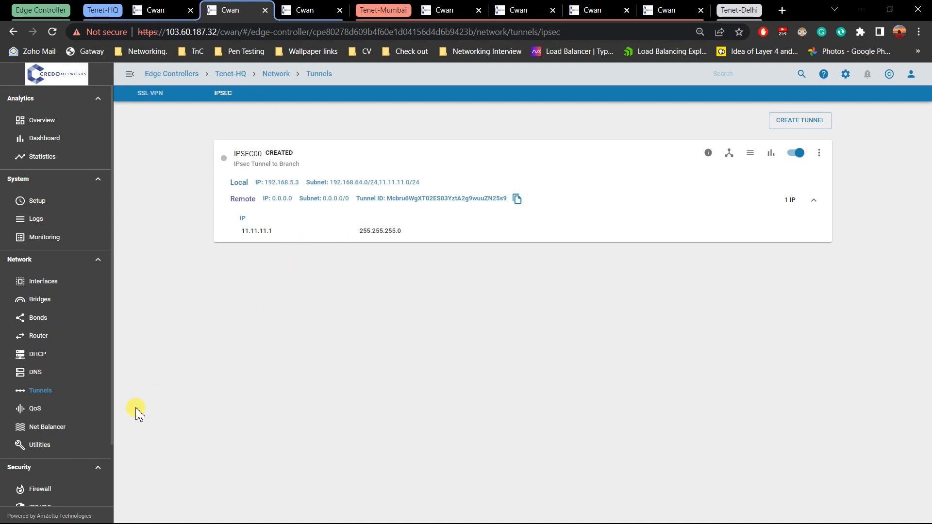
Step: Start a new Branch gateway in the Net Balancer named toBranch with remote LAN 192.168.66.0/24
click(92, 429)
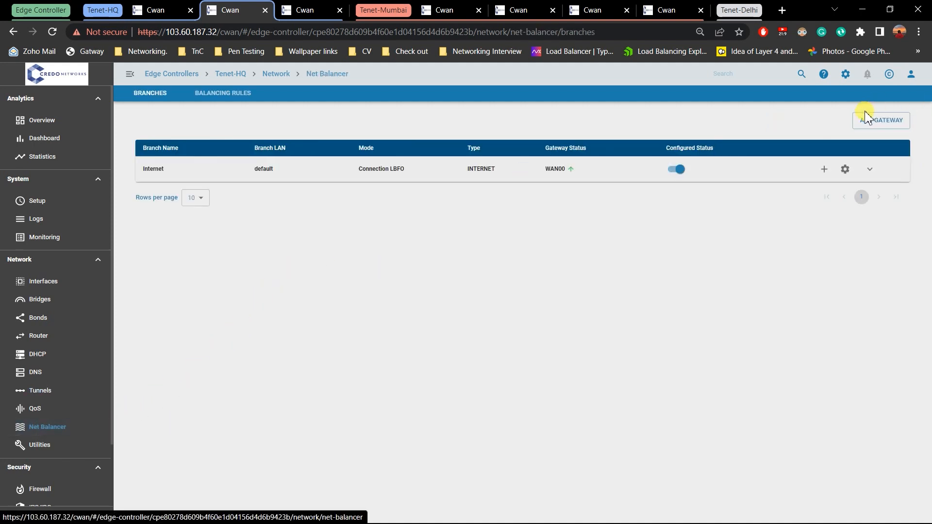
click(873, 121)
click(470, 229)
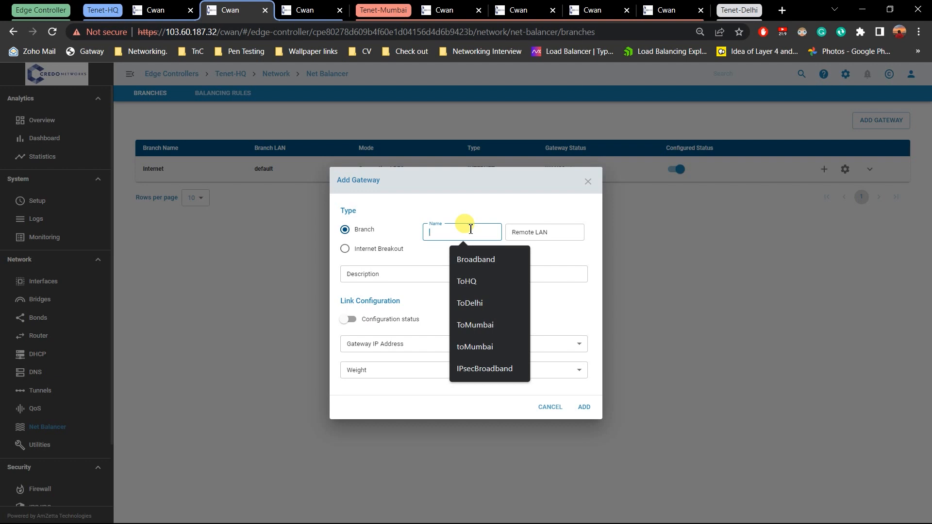
text(to)
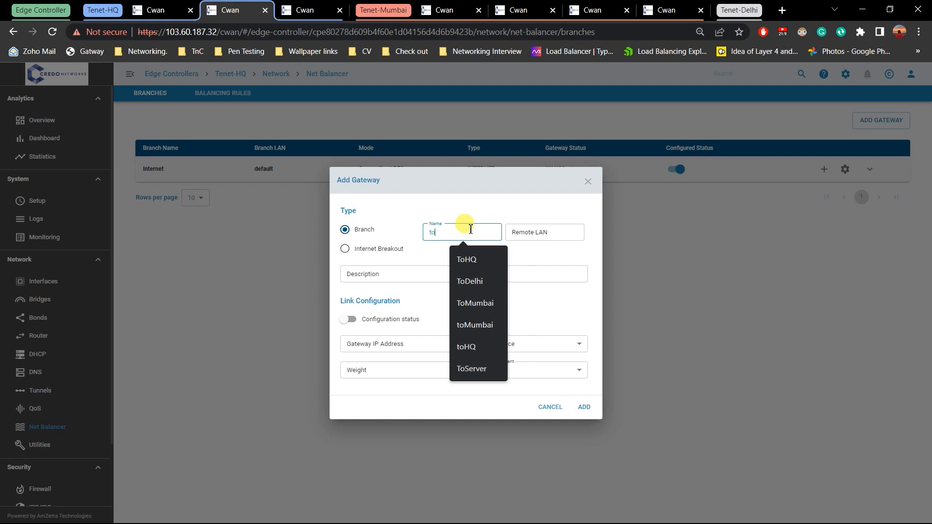
text(Branch)
key(Tab)
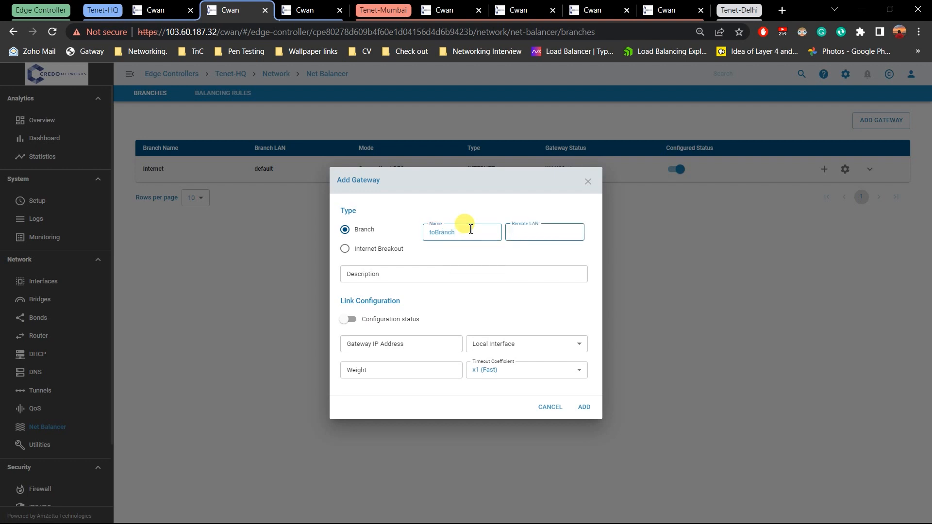
text(19)
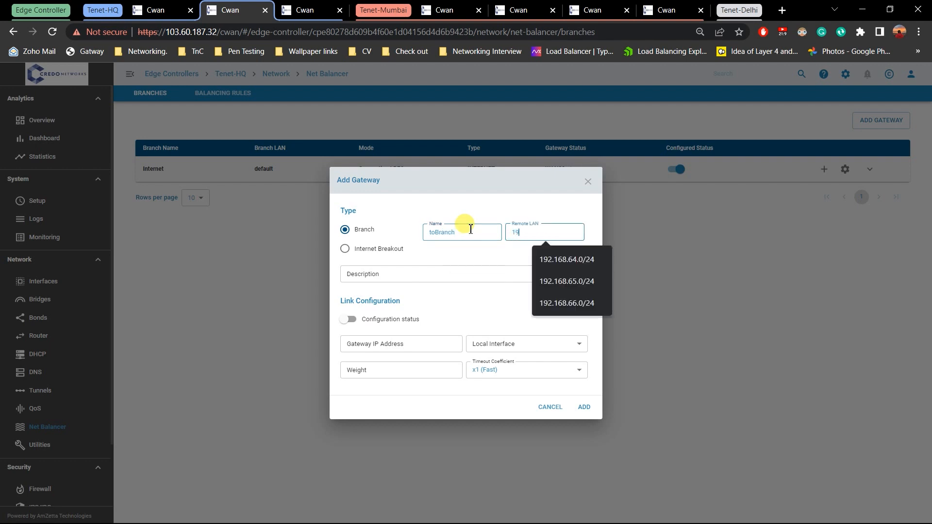
key(Down)
key(Down)
key(Down)
key(Return)
Step: Check the branch LAN addressing in the Excel IP table and the PowerPoint topology slide, and return to the gateway form in Chrome
key(alt+Tab)
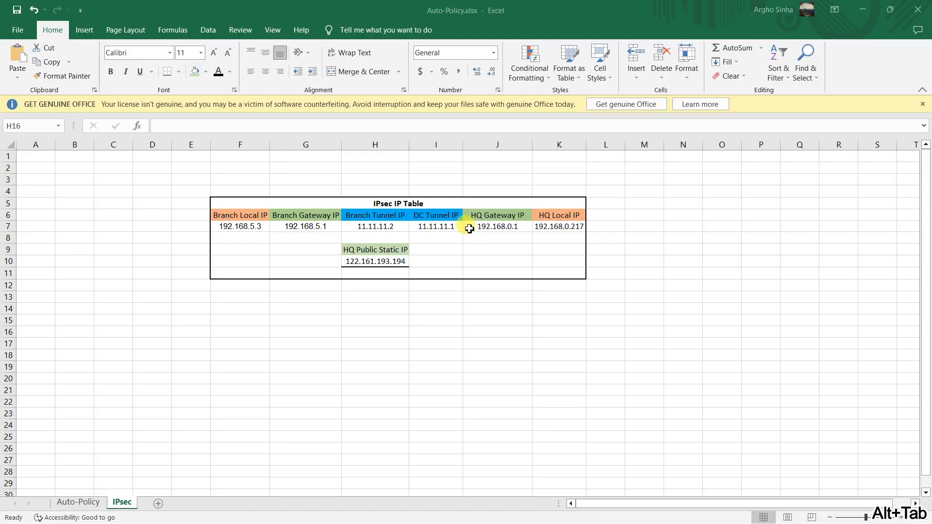
key(alt+Tab)
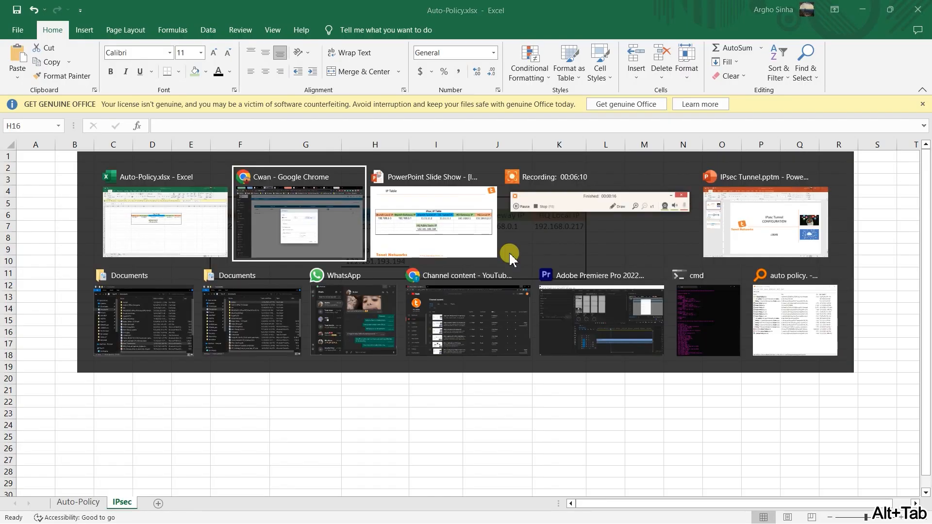
click(185, 219)
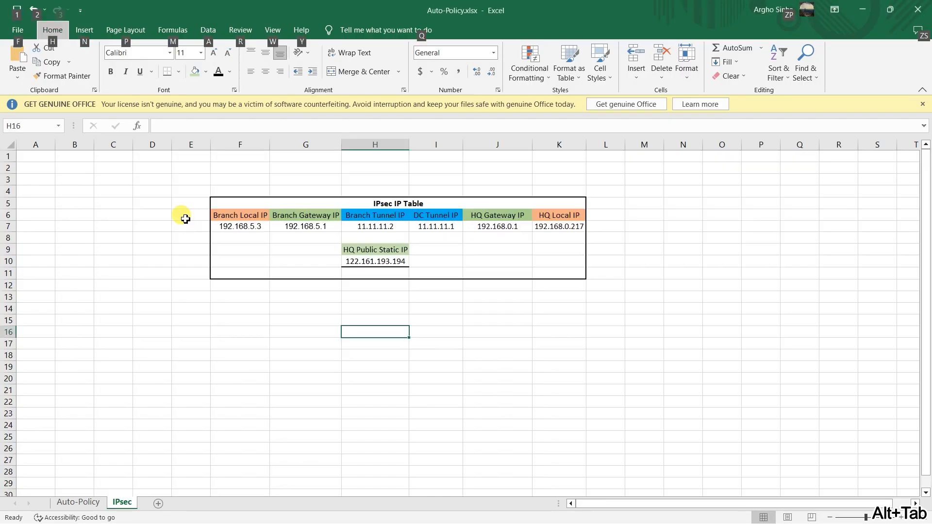
key(alt+Tab)
key(alt+Tab)
key(Right)
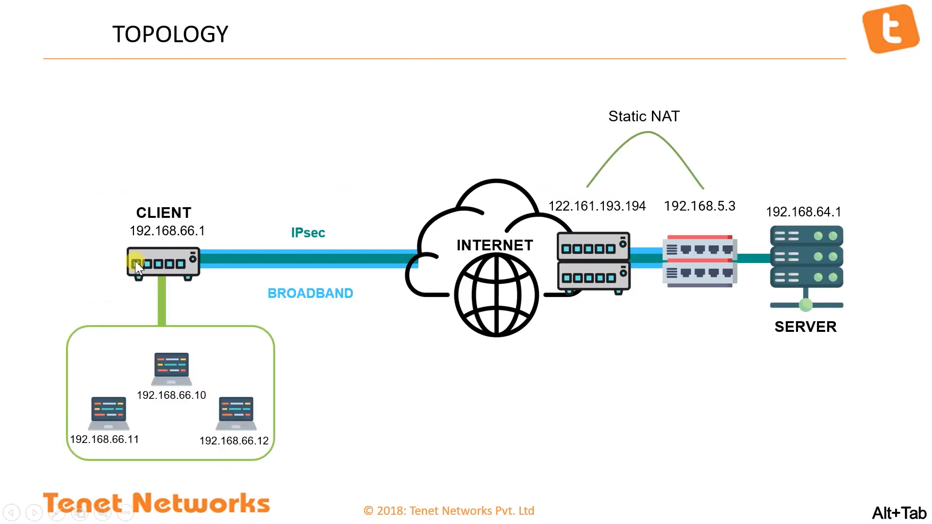
key(alt+Tab)
key(alt+Tab)
key(alt+Tab)
key(alt+Tab)
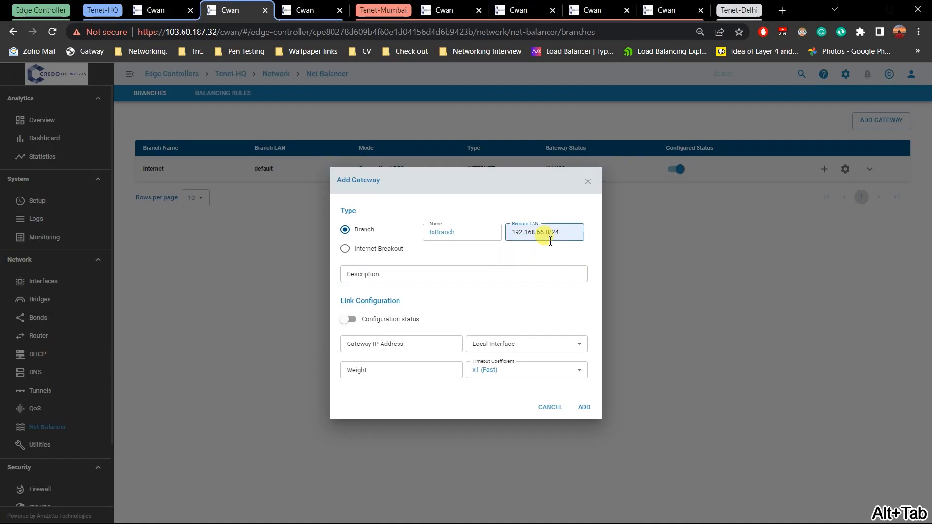
Step: Set the gateway description to IPsec Tunnel and enable its configuration status
click(445, 276)
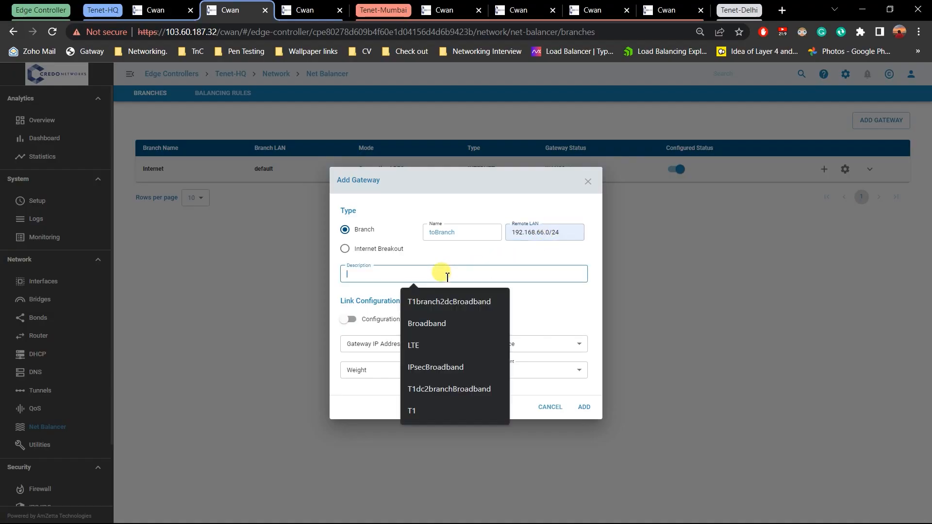
text(IPsec Tunnel)
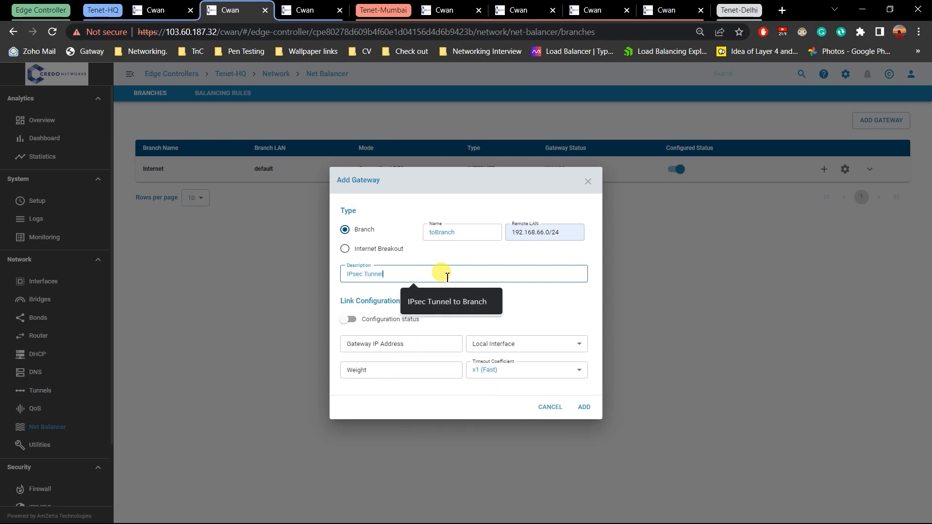
click(548, 314)
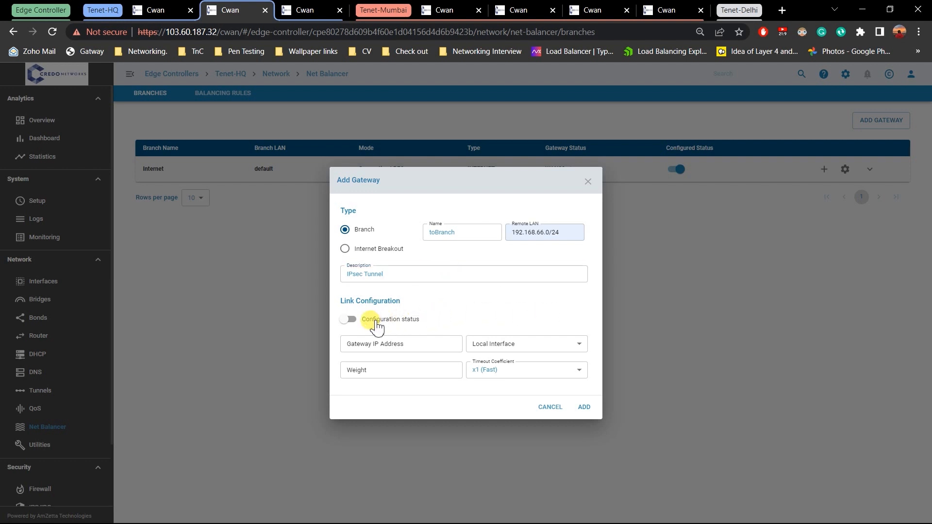
Step: Set the gateway IP address to 11.11.11.2 and check it against the Branch Tunnel IP in the PowerPoint IP table
click(391, 342)
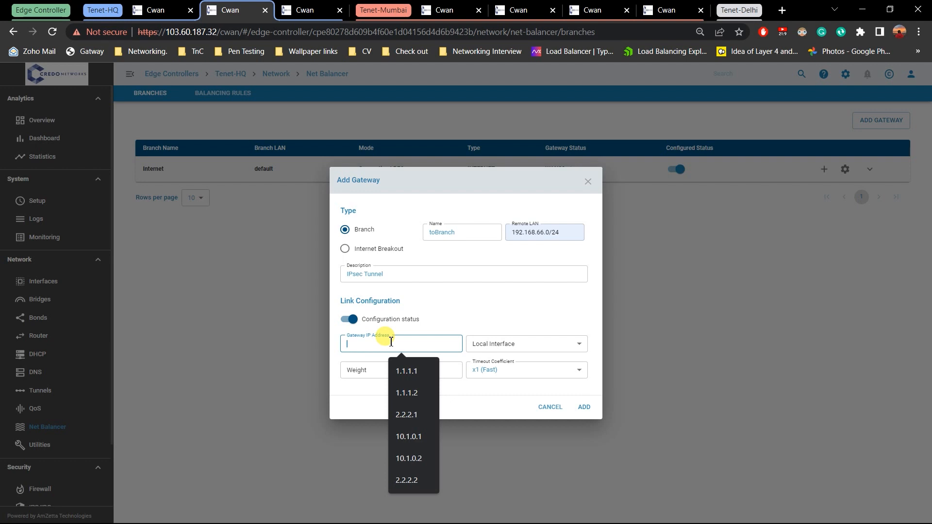
text(11.11.11.2)
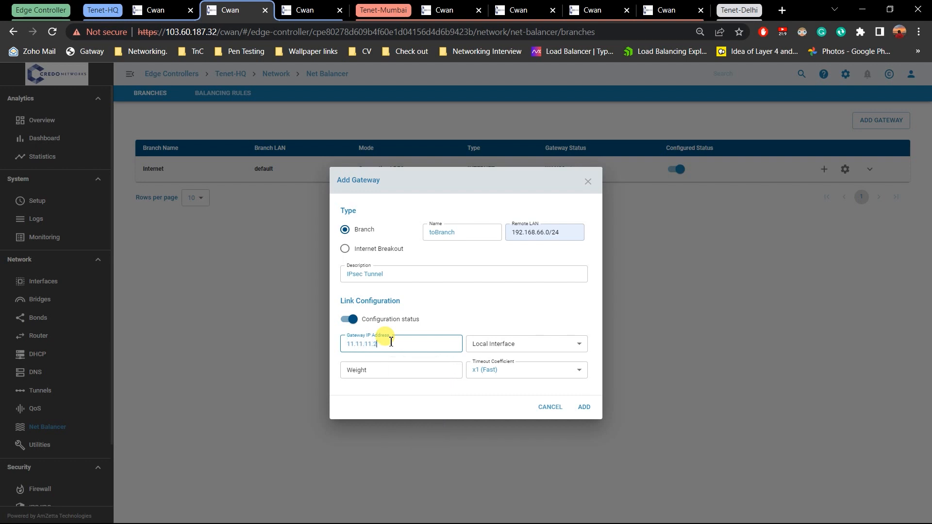
key(alt+Tab)
click(830, 342)
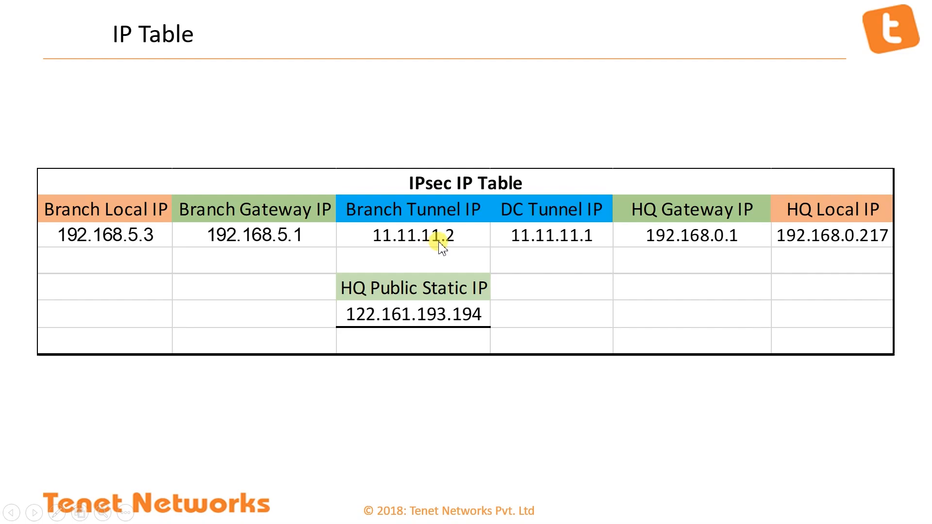
key(alt+Tab)
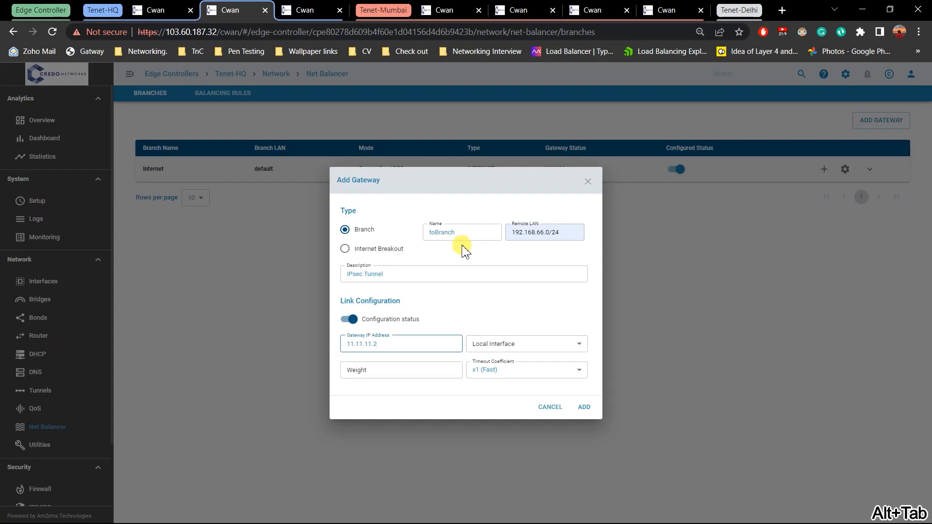
Step: Give the gateway a weight of 1 and the local interface IPSEC00, and add it
click(400, 370)
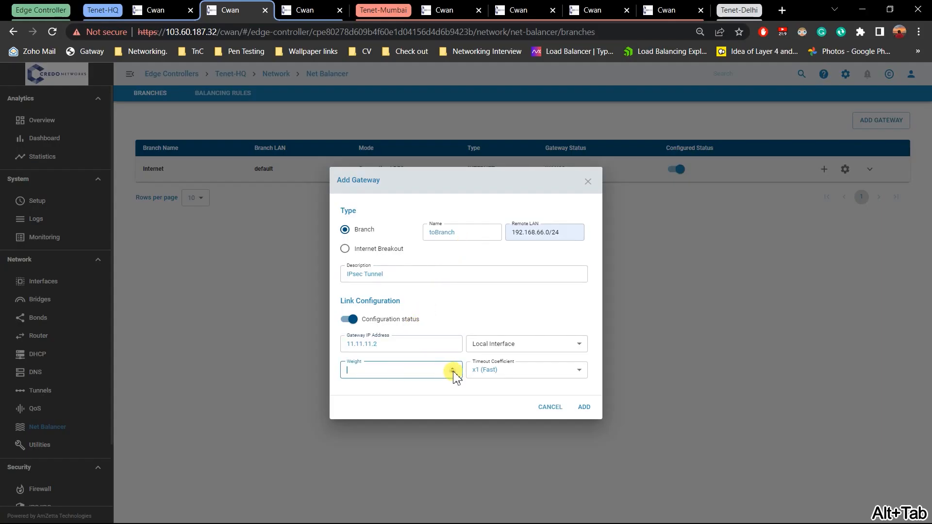
click(519, 346)
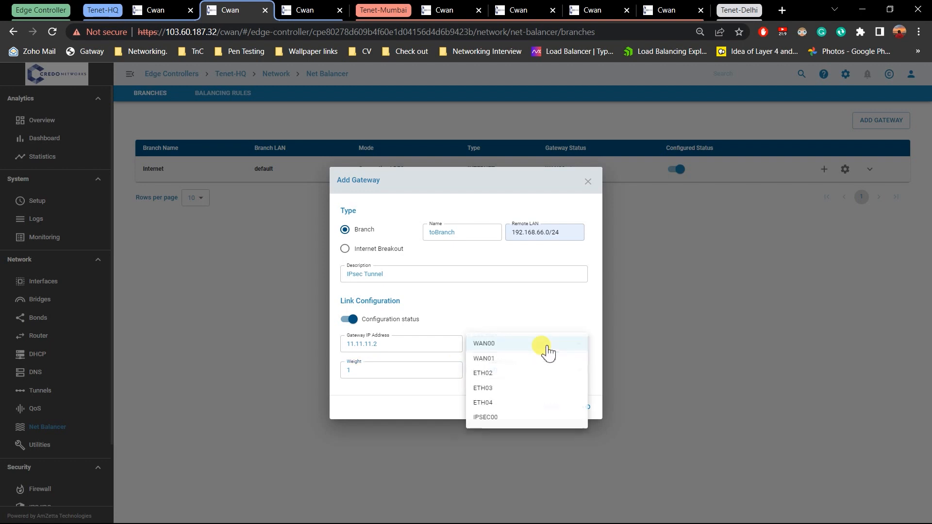
click(505, 419)
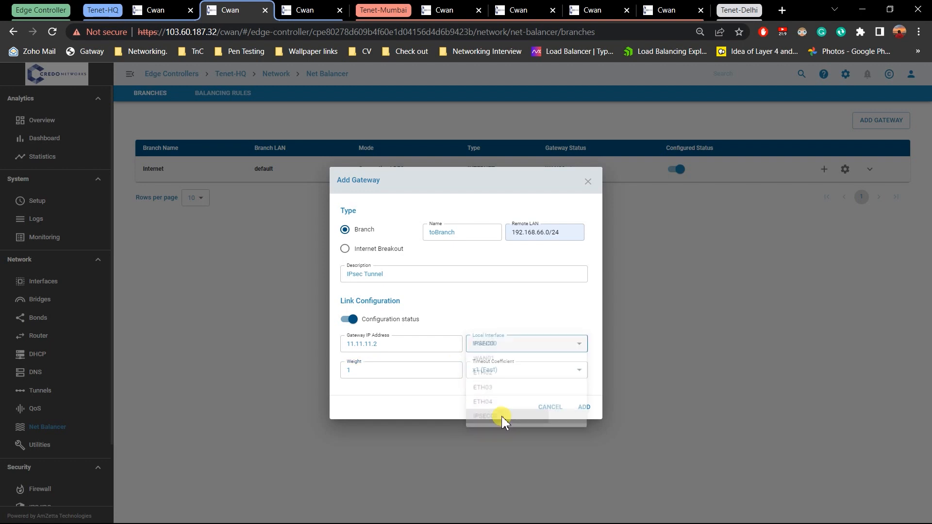
click(583, 407)
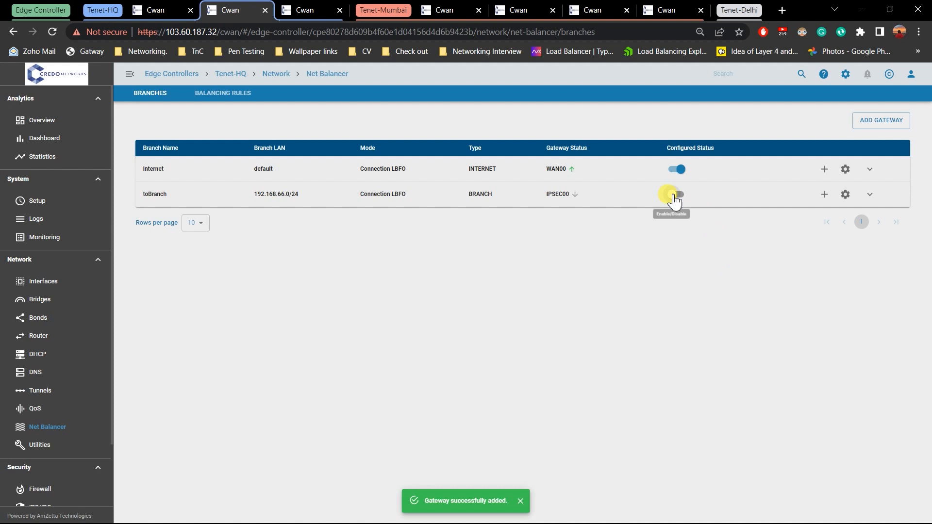
Step: Expand the toBranch gateway details and apply Packet Based Load Balancing and Failover as its mode
click(870, 195)
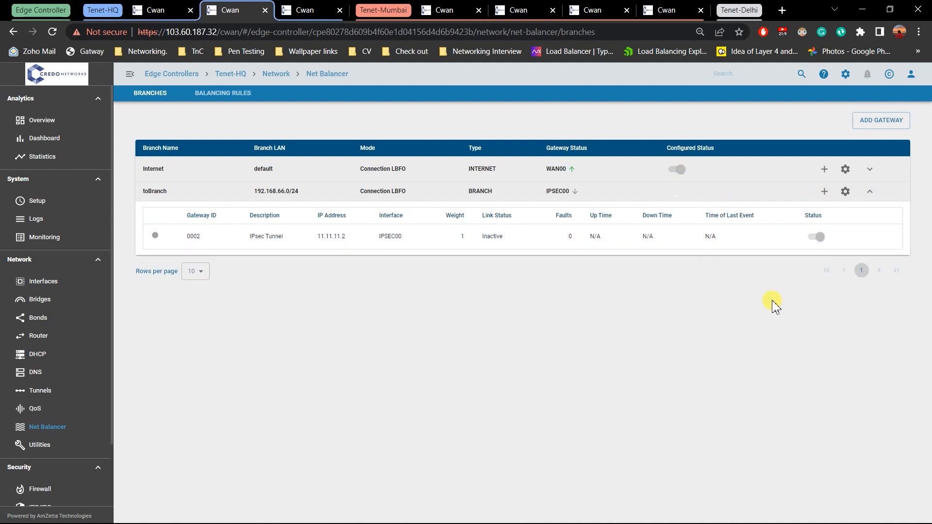
click(851, 197)
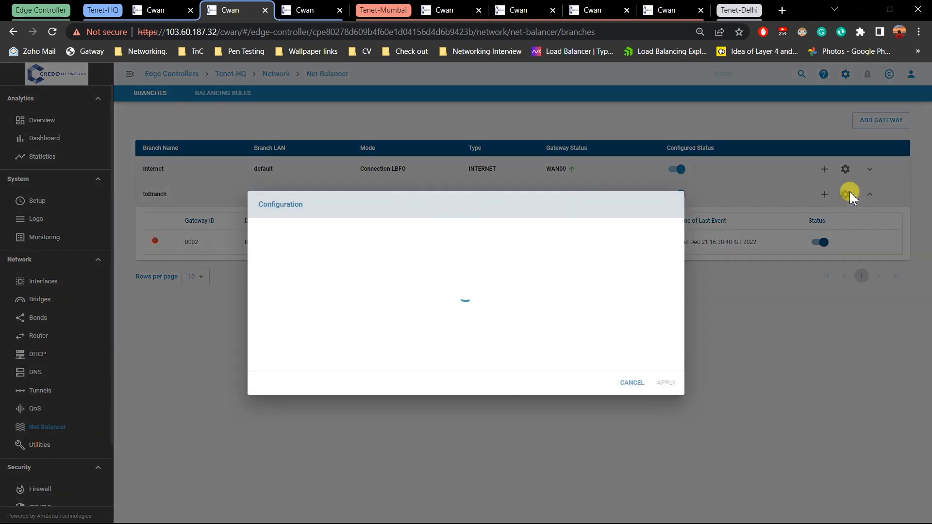
click(602, 234)
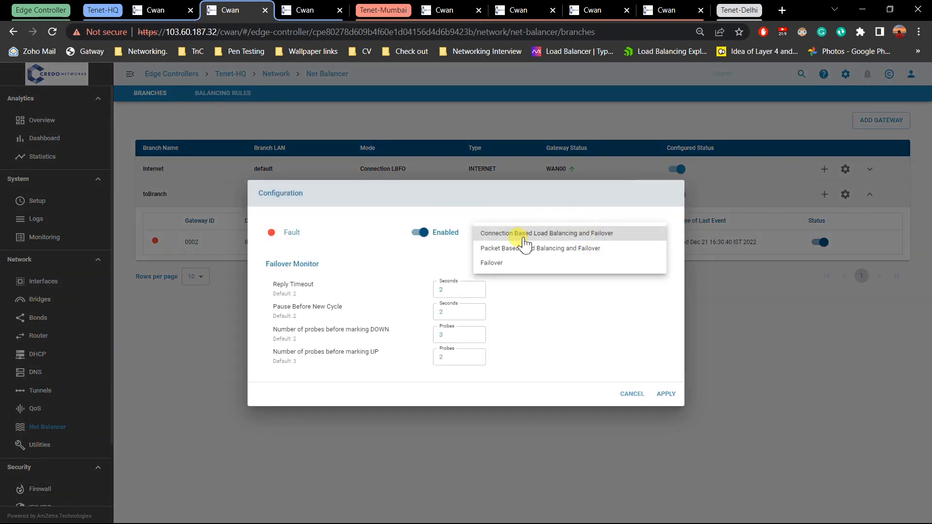
click(557, 233)
click(556, 233)
click(557, 248)
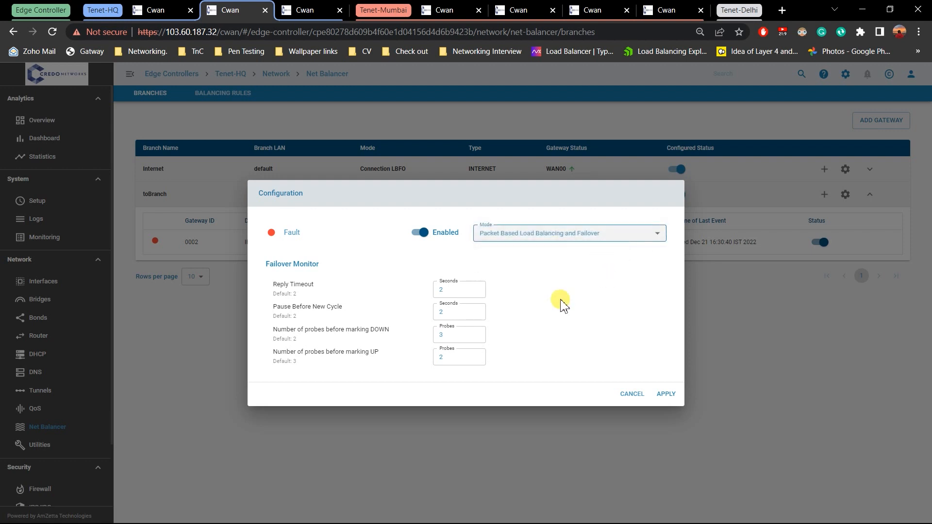
click(668, 395)
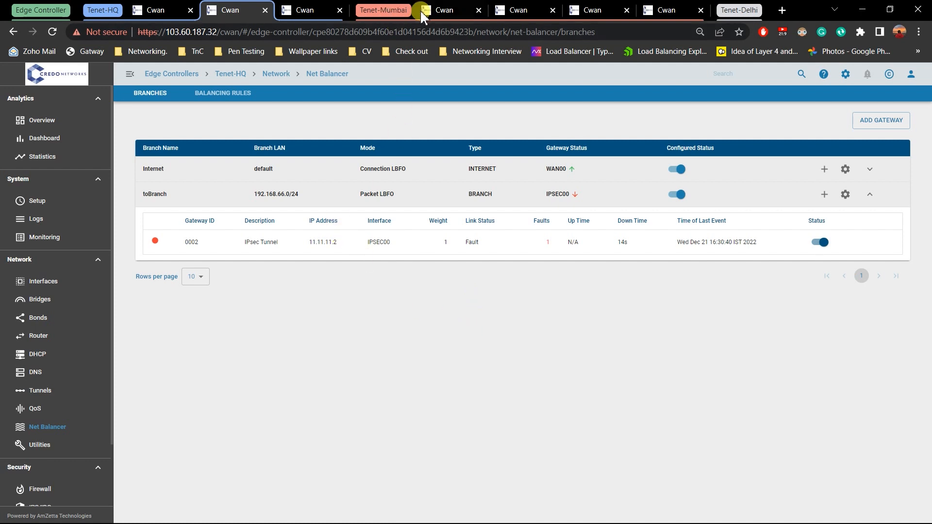
Step: Copy the WAN01 DHCP address from the Tenet-Mumbai interfaces and open that controller's IPsec tunnel list
click(446, 11)
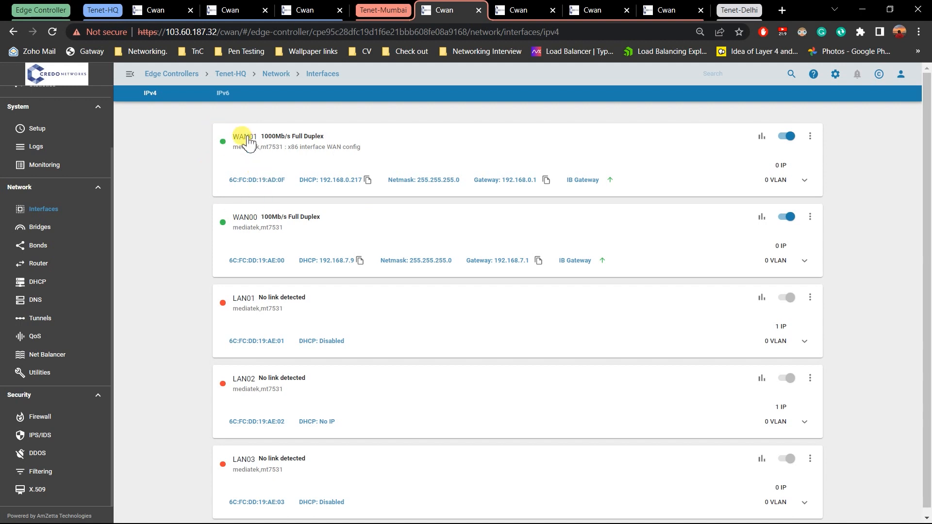
click(367, 180)
click(518, 10)
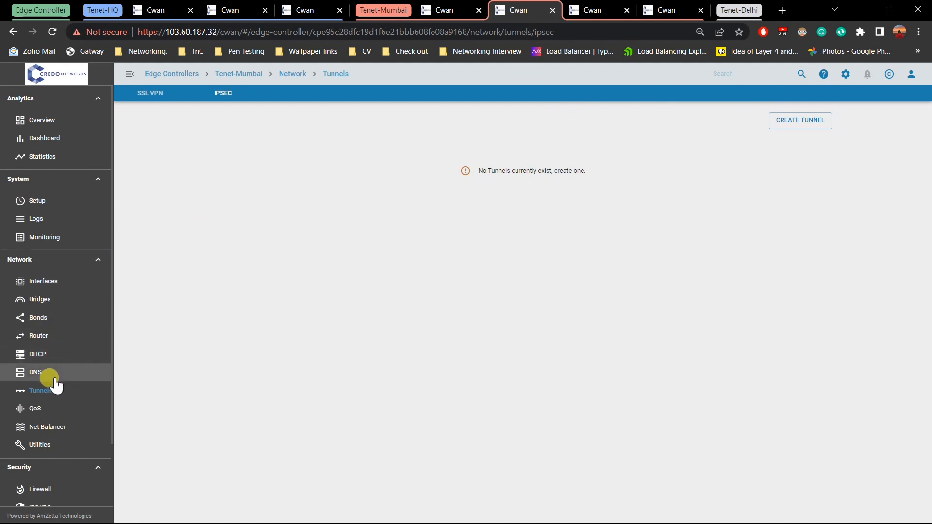
click(40, 390)
click(228, 100)
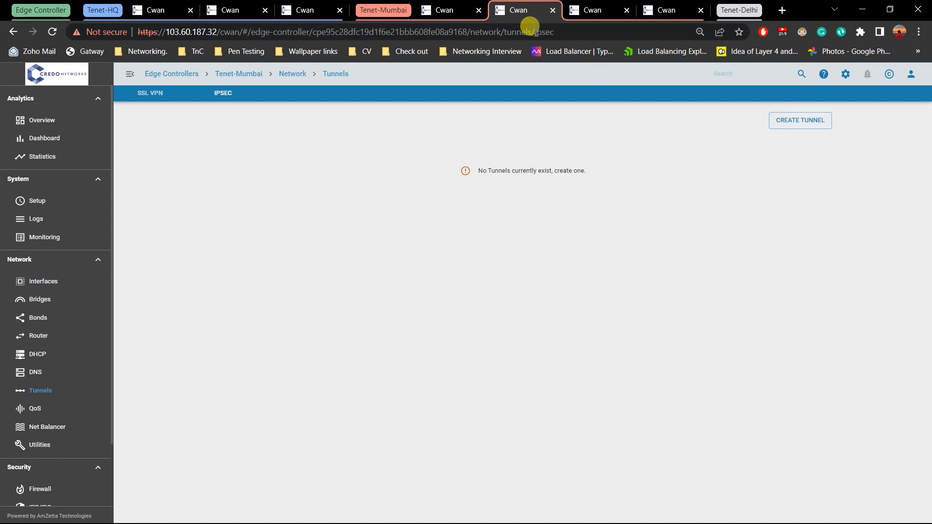
Step: Start a new IPsec tunnel on Tenet-Mumbai with the description IPsec Tunnel To HQ
click(799, 127)
click(472, 125)
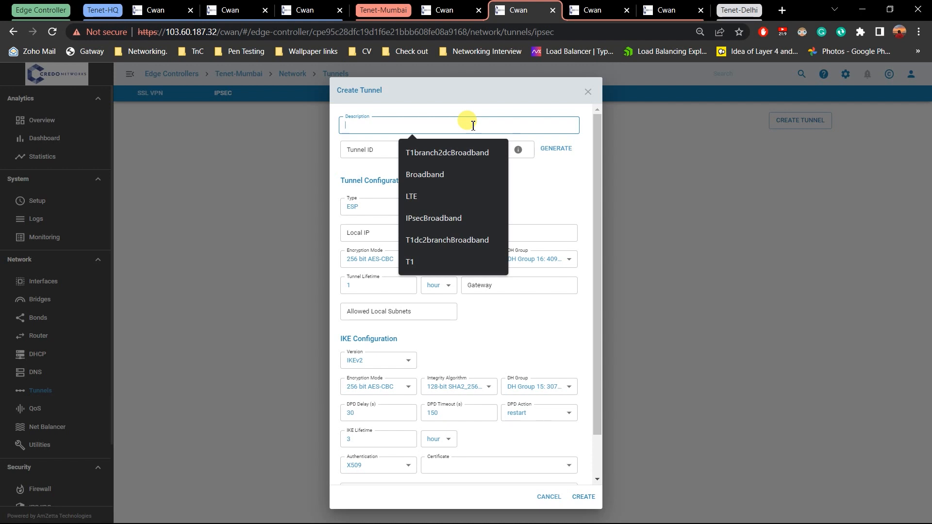
text(IPsec )
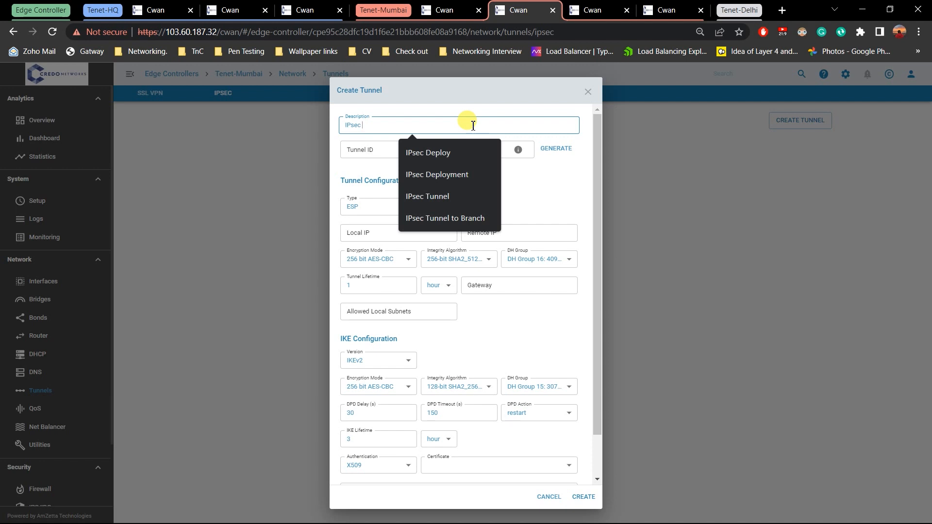
text(Tunnel )
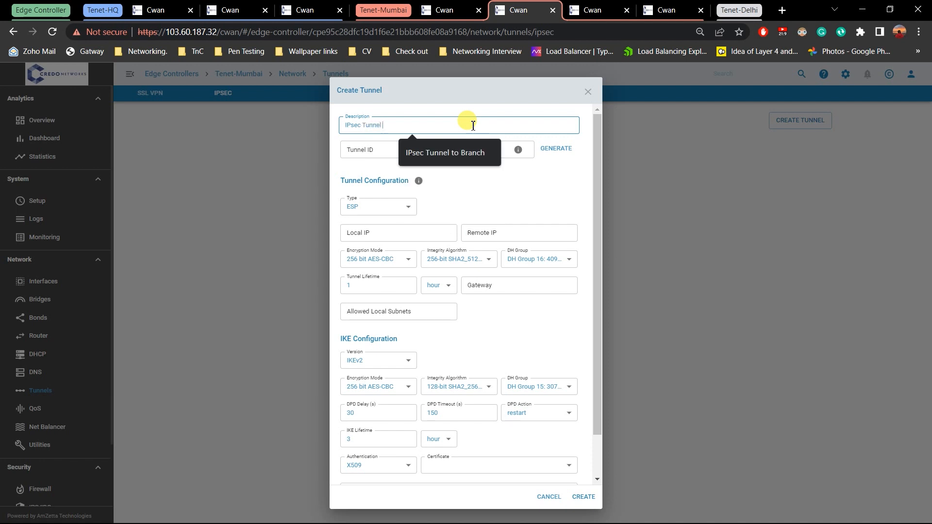
text(To HQ)
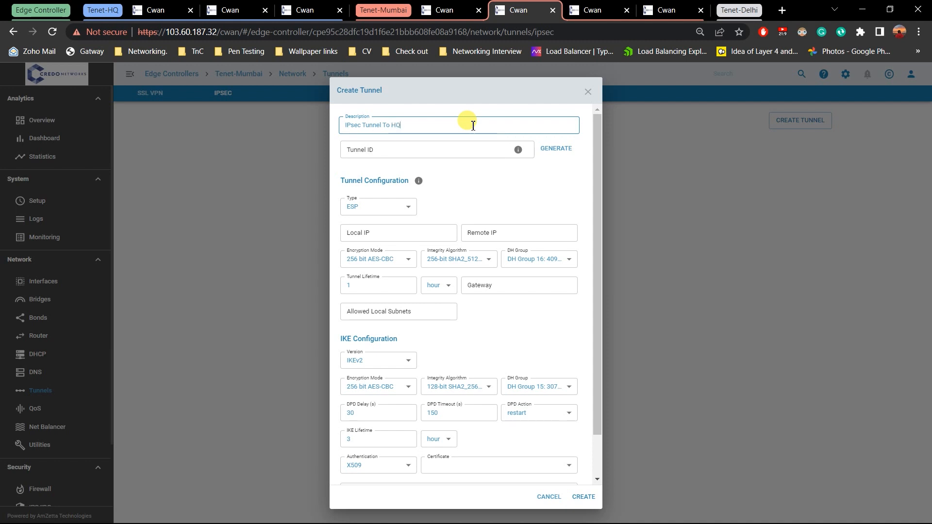
Step: Fill in the Tunnel ID with the Tenet-HQ tunnel's ID from the clipboard history
click(465, 145)
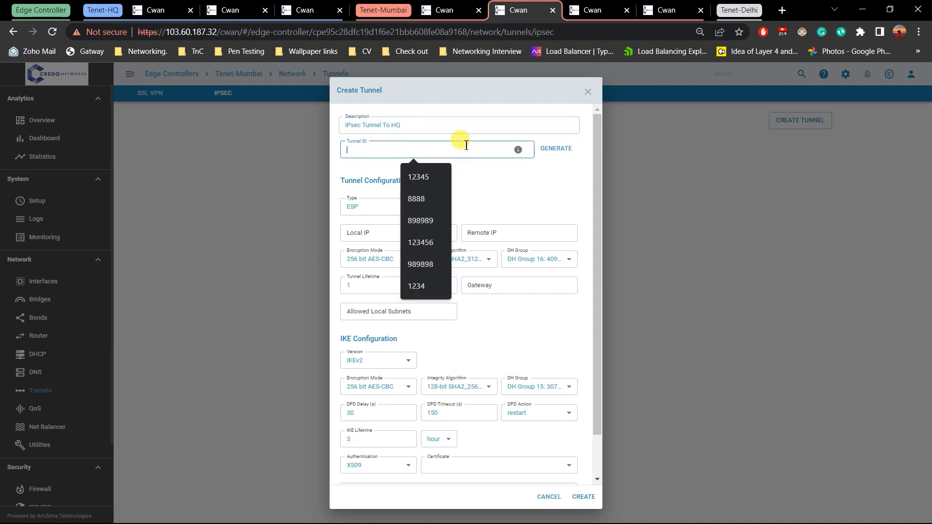
key(super+v)
click(427, 298)
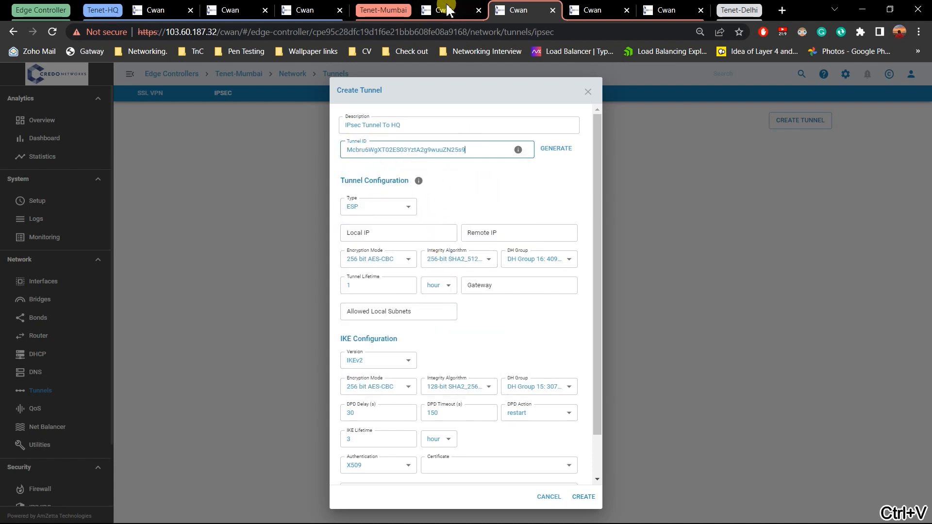
Step: Check the Tunnel ID on the Tenet-HQ IPSEC00 tunnel and return to the Tenet-Mumbai tunnel form
click(245, 11)
click(175, 10)
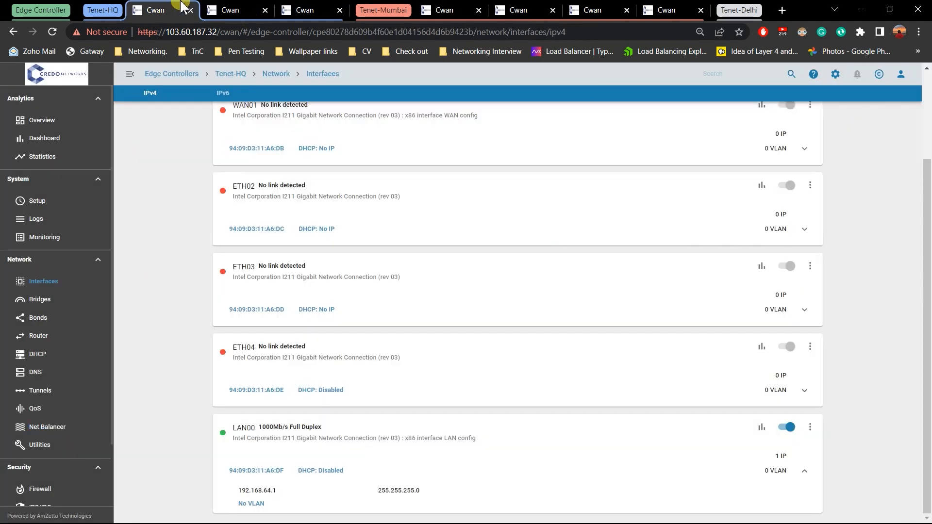
click(250, 10)
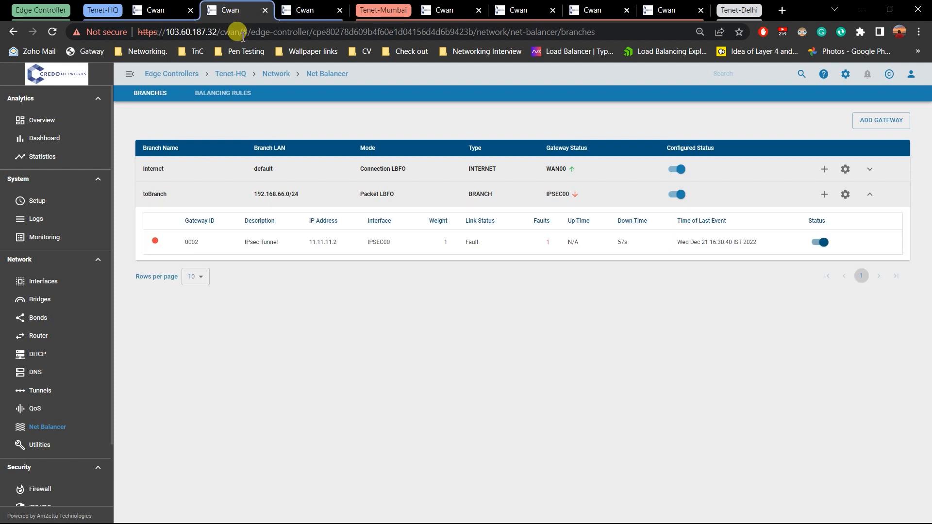
click(43, 389)
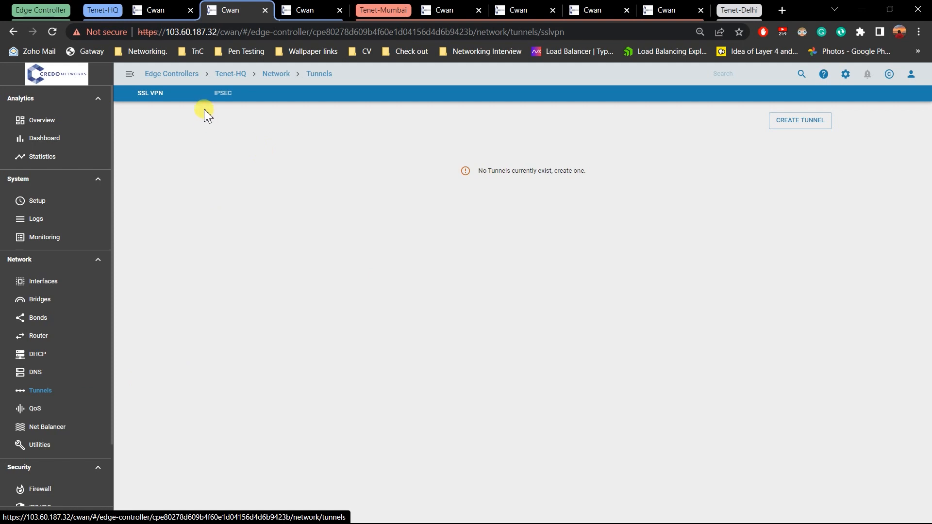
click(218, 88)
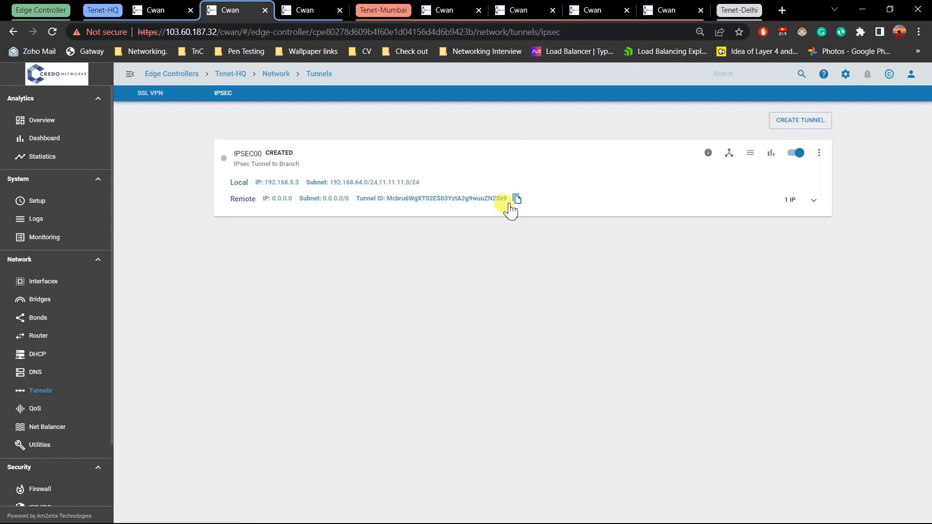
click(314, 7)
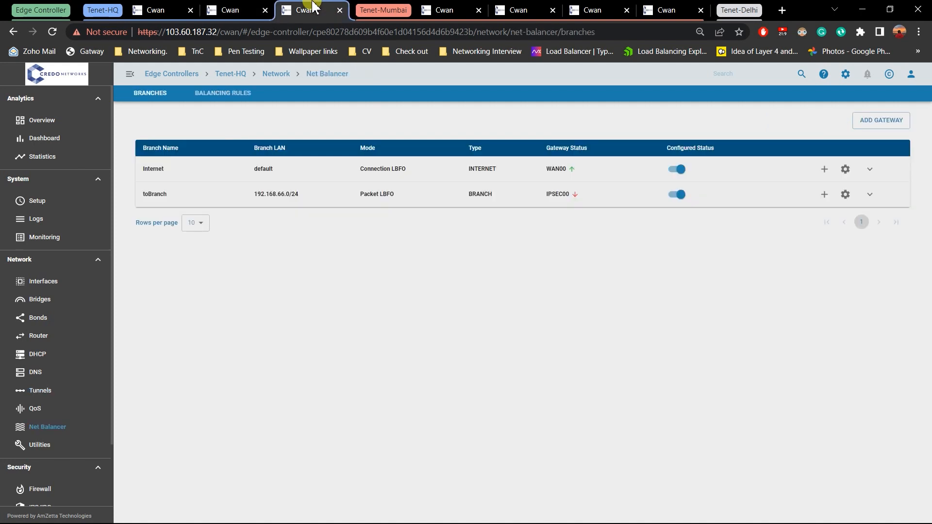
click(440, 10)
click(515, 10)
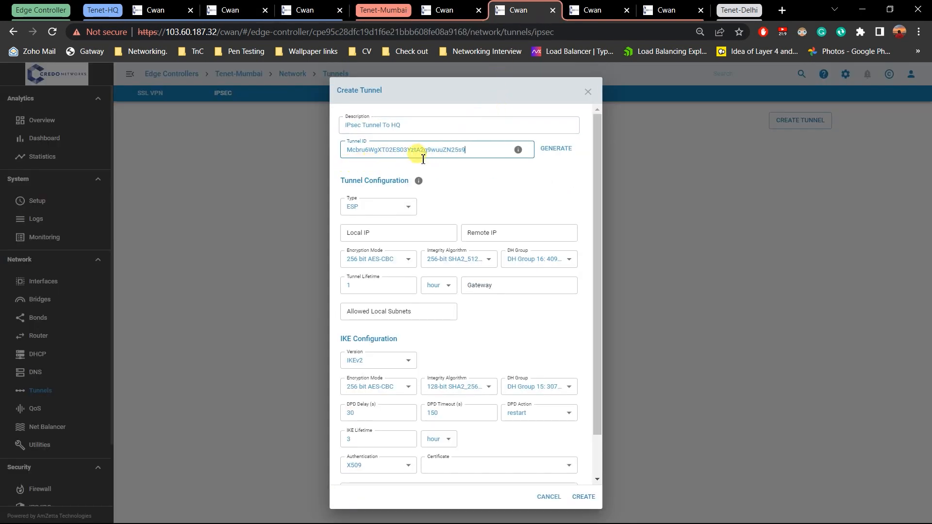
Step: Copy the WAN01 DHCP address from the Tenet-Mumbai interfaces and set the tunnel's Local IP to 192.168.0.217
click(420, 228)
click(439, 10)
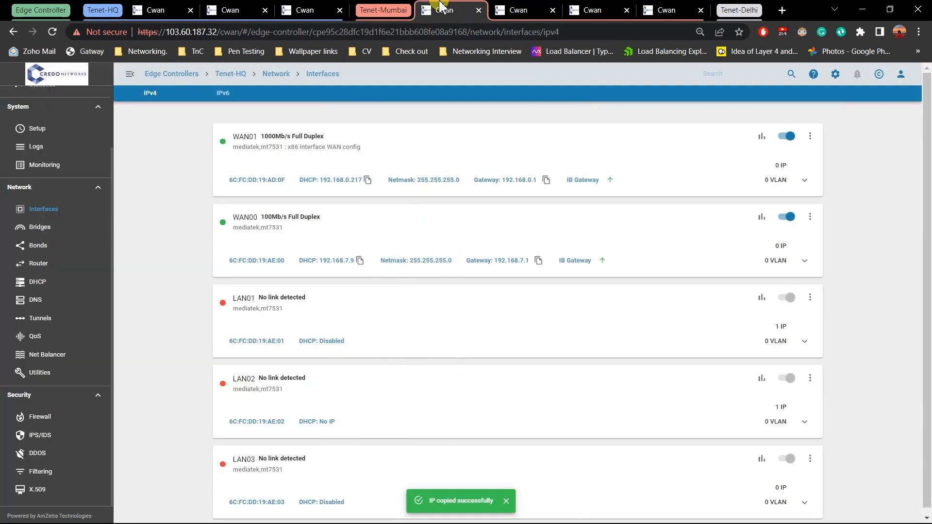
click(367, 182)
click(515, 10)
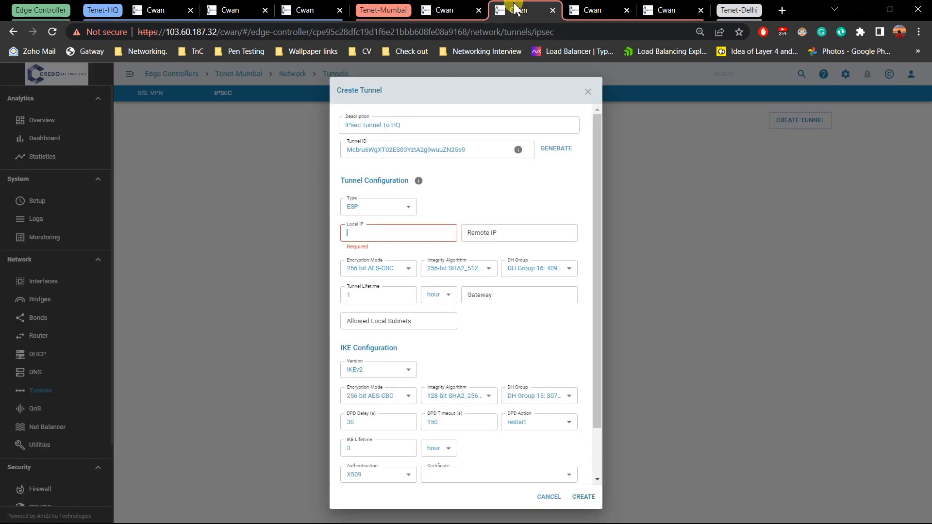
key(ctrl+c)
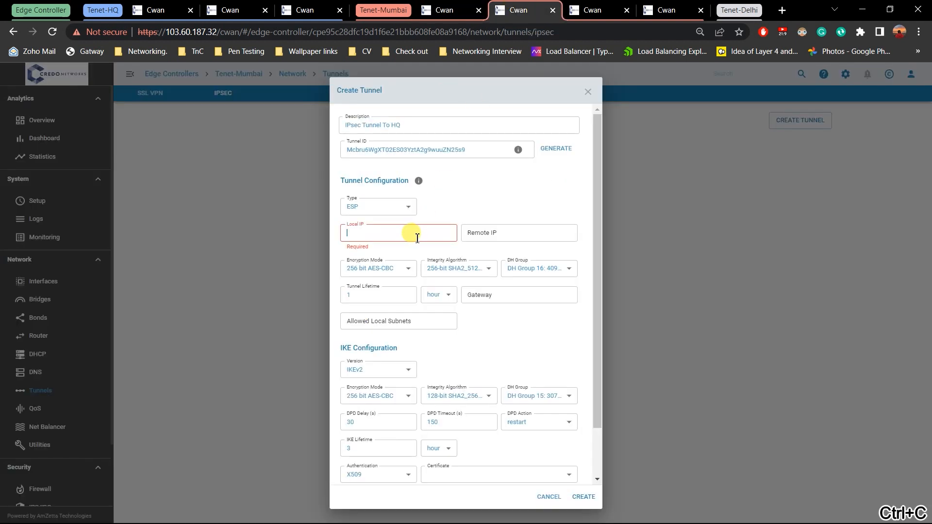
key(ctrl+v)
Step: Copy the HQ Public Static IP from the Excel IPsec IP table and set the tunnel's Remote IP to 122.161.193.194
click(466, 232)
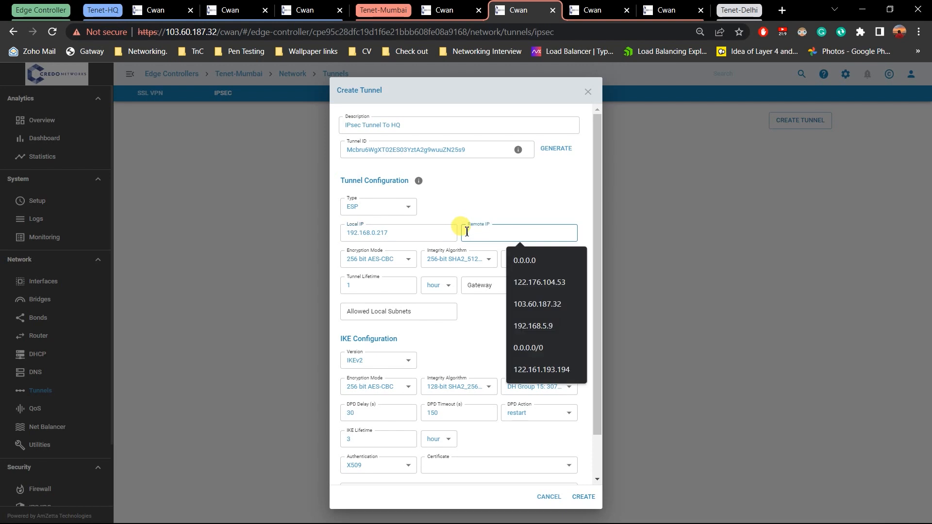
key(alt+Tab)
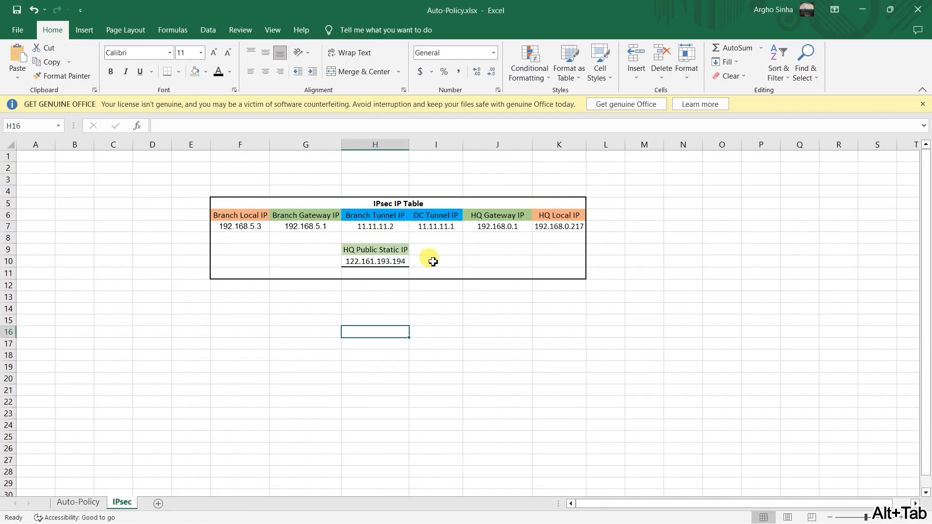
click(386, 261)
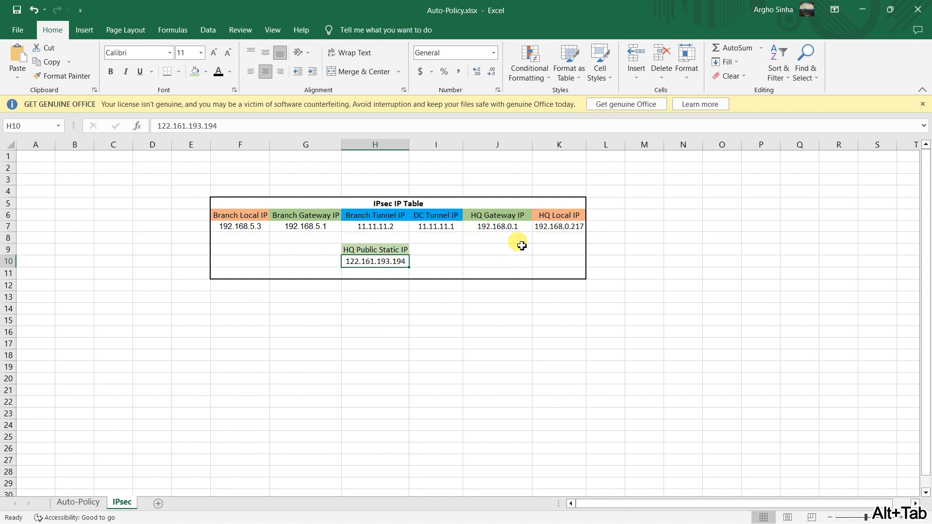
key(ctrl+c)
key(alt+Tab)
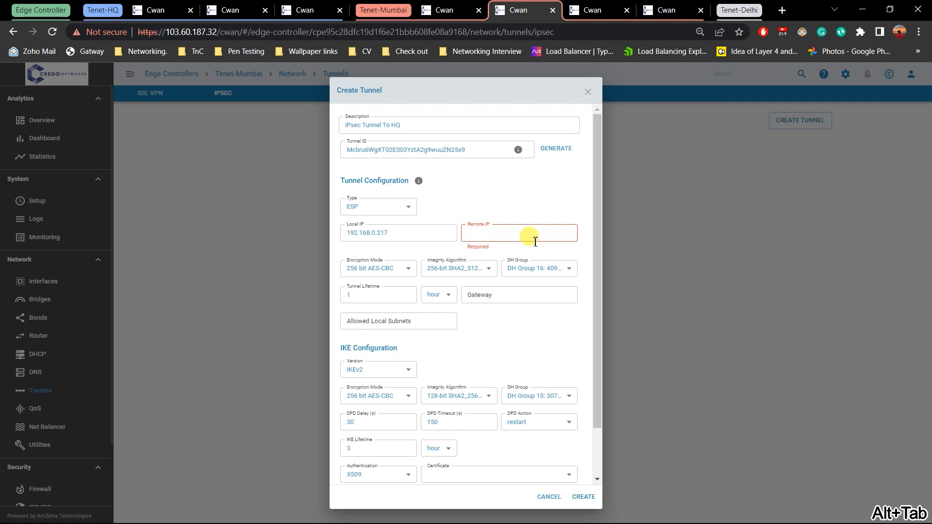
key(ctrl+v)
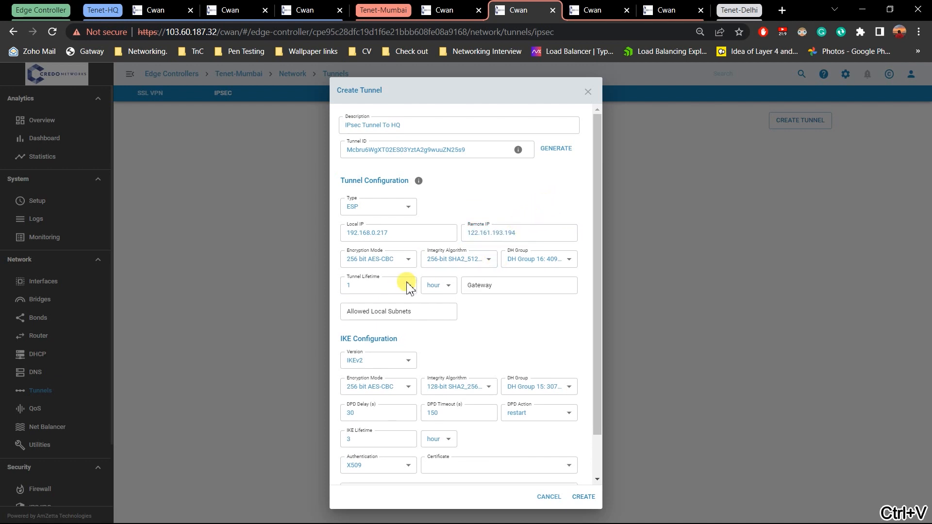
Step: Choose the WAN01 gateway (192.168.0.1) for the tunnel and set Allowed Local Subnets to 192.168.66.0/24,11.11.11.0/24
click(503, 284)
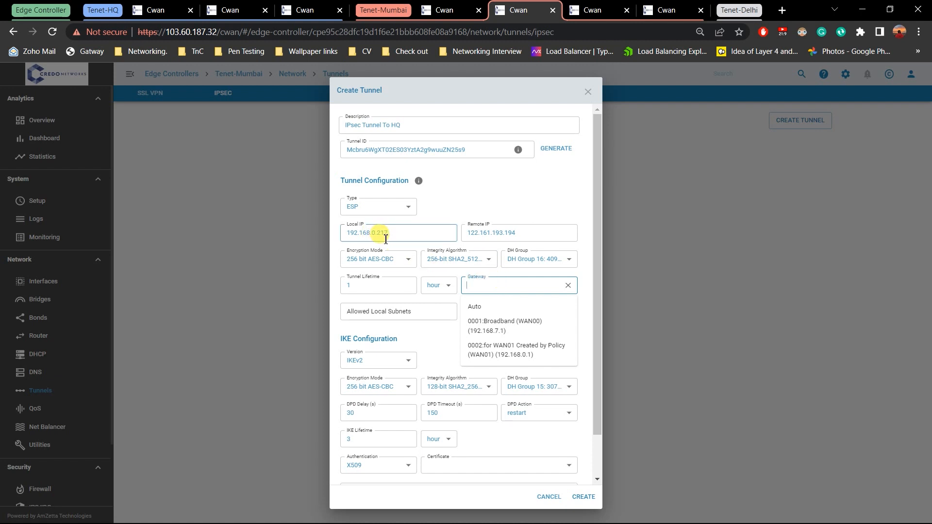
click(528, 359)
click(434, 311)
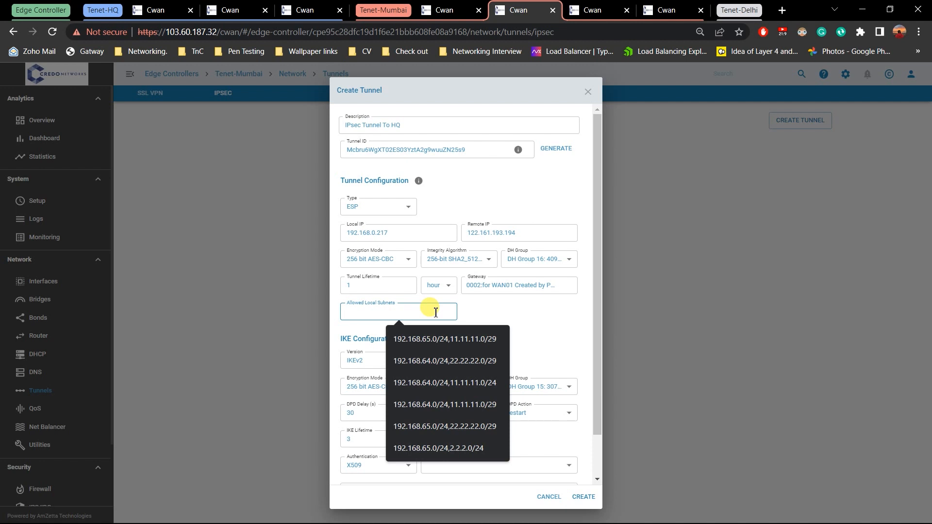
text(192.16)
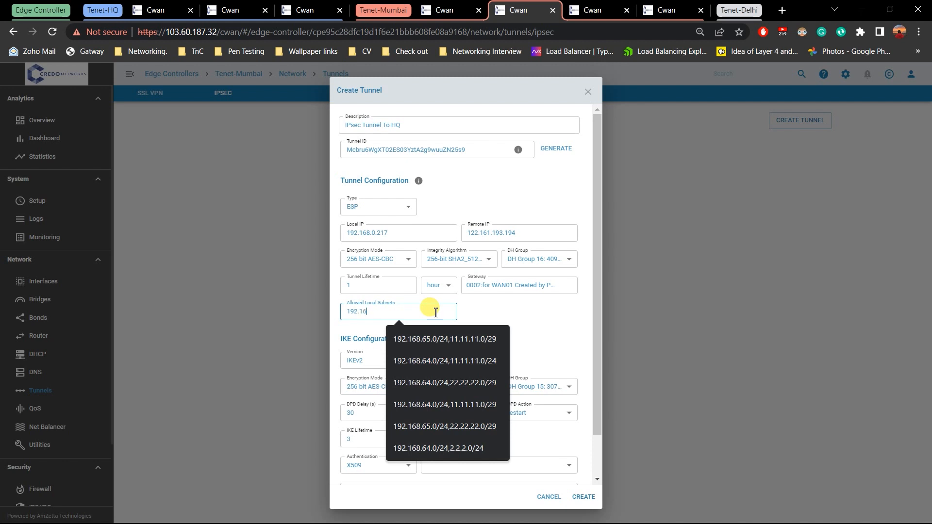
text(8.0)
key(BackSpace)
key(BackSpace)
text(.66.0/24,)
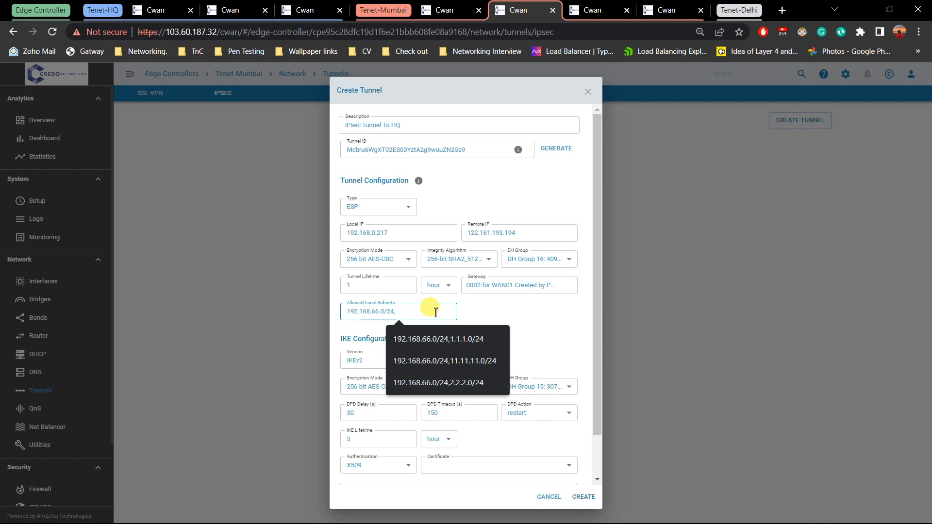
text(11.11.11)
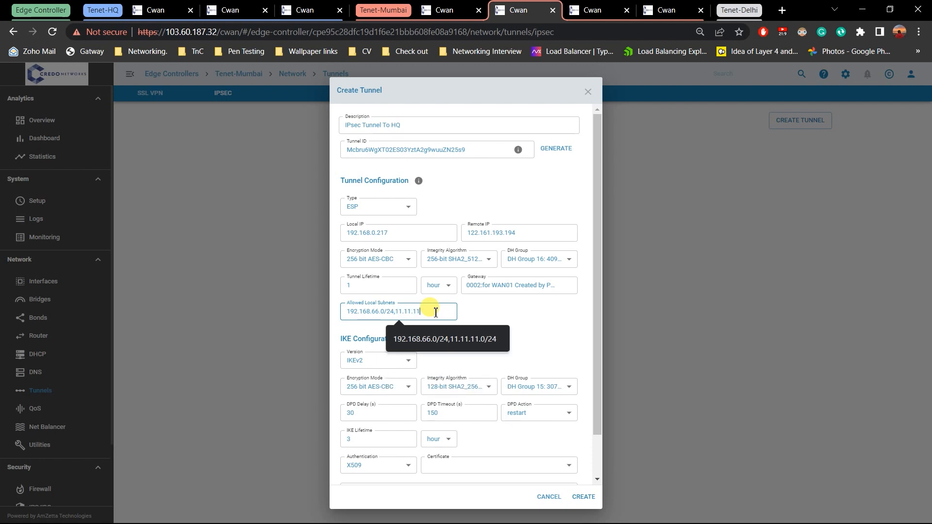
text(.0/24)
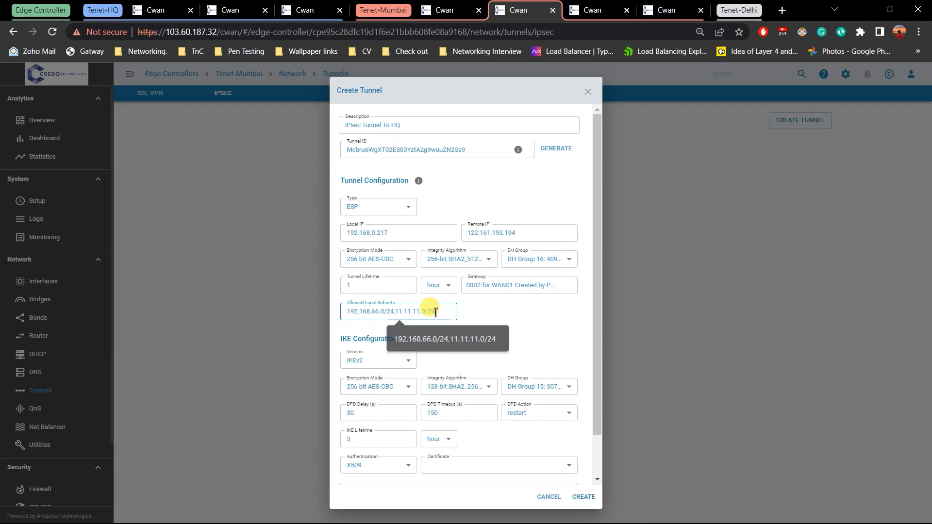
click(469, 323)
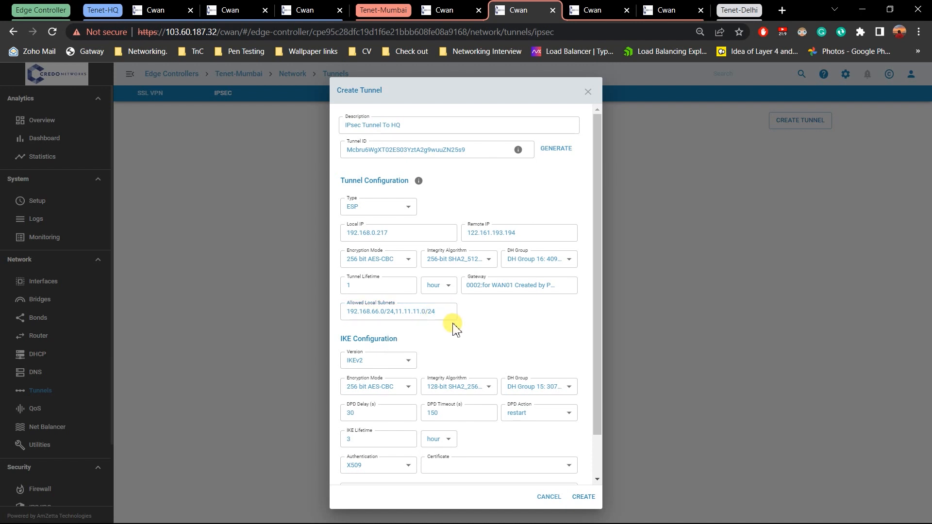
Step: Review the tunnel's encryption modes, keep 256 bit AES-CBC, and select the first listed certificate for X509 authentication
click(408, 260)
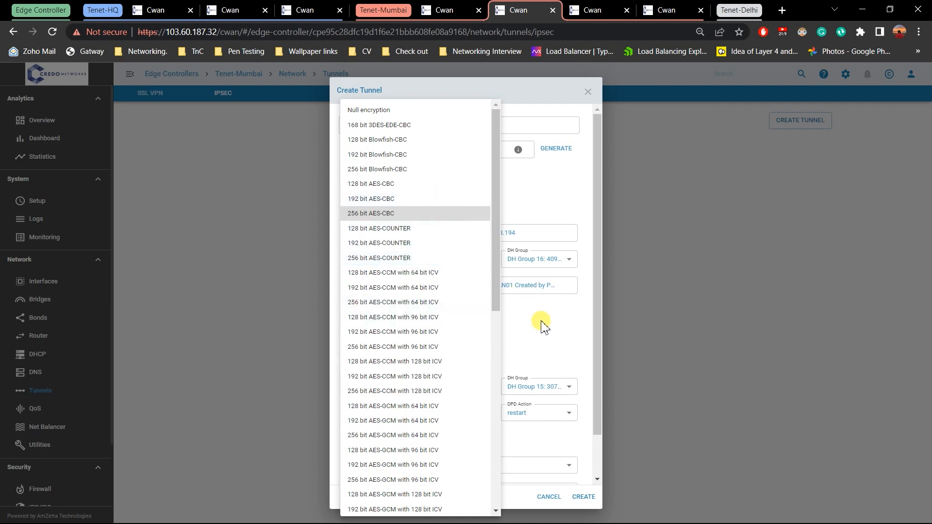
click(567, 345)
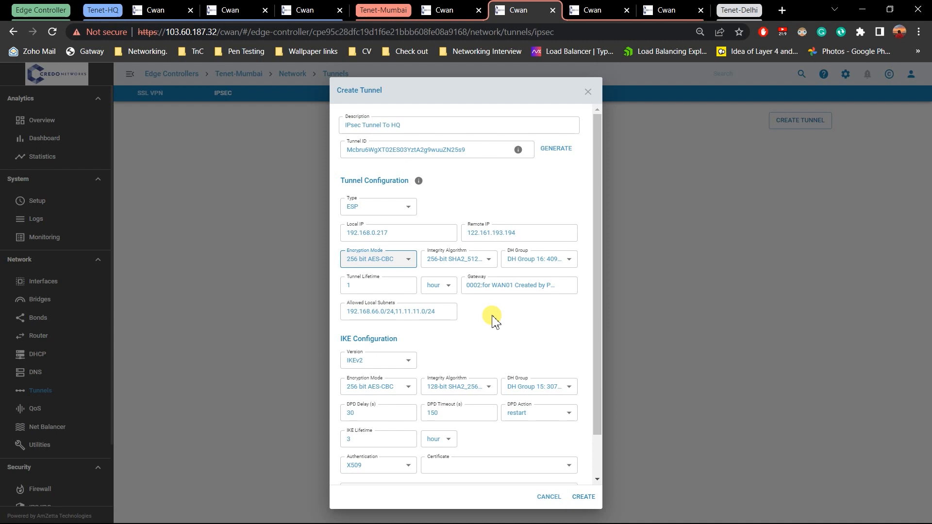
scroll(495, 322, down, 2)
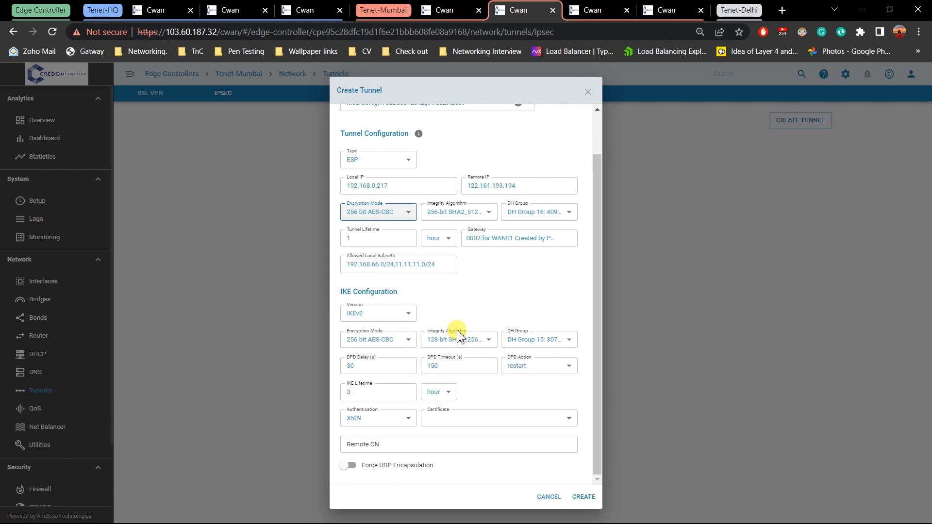
click(456, 425)
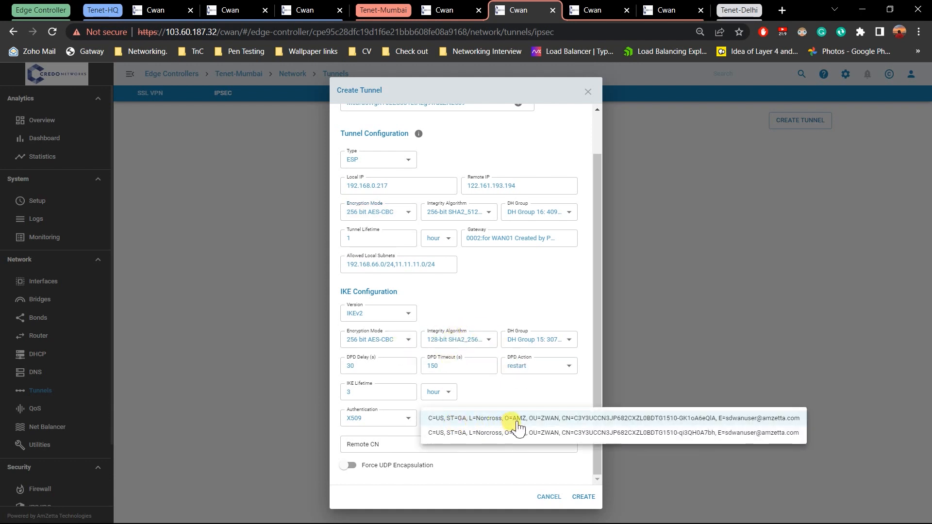
click(648, 421)
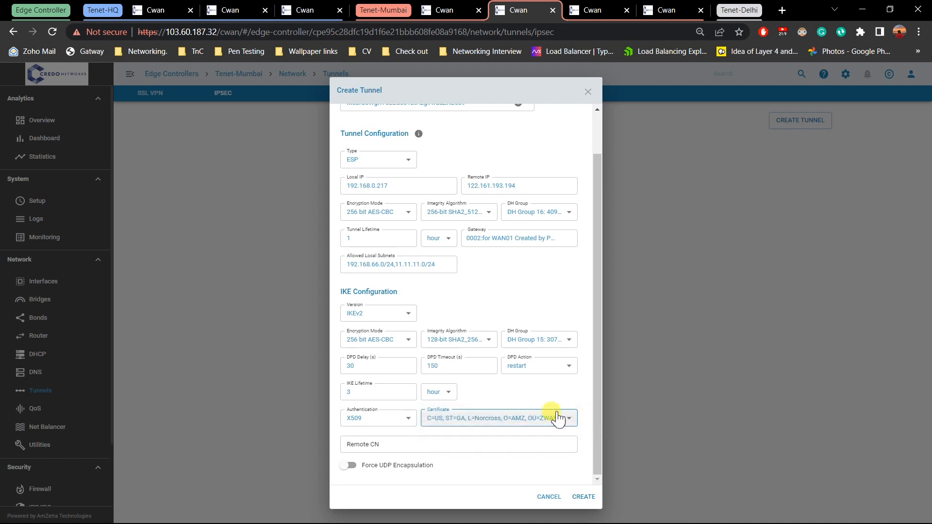
Step: Enable Force UDP Encapsulation and create the IPsec tunnel to HQ on Tenet-Mumbai
click(379, 472)
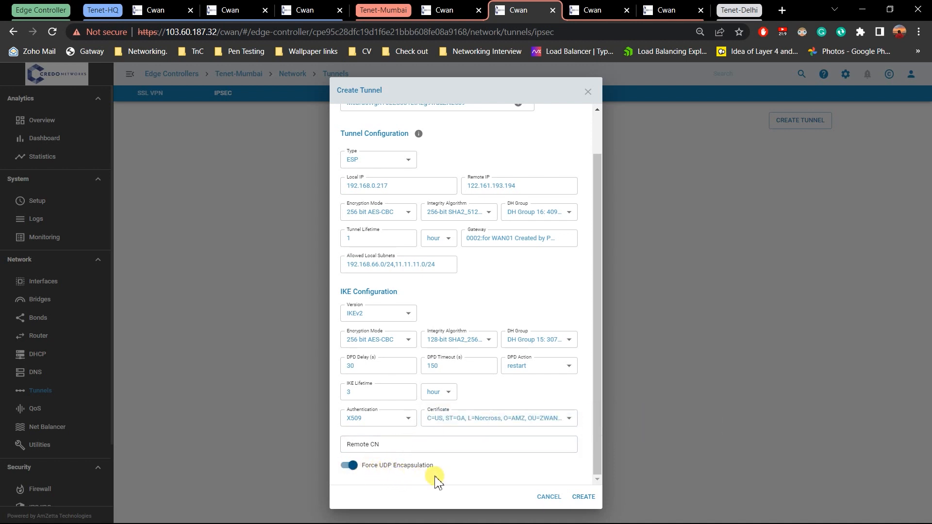
click(583, 495)
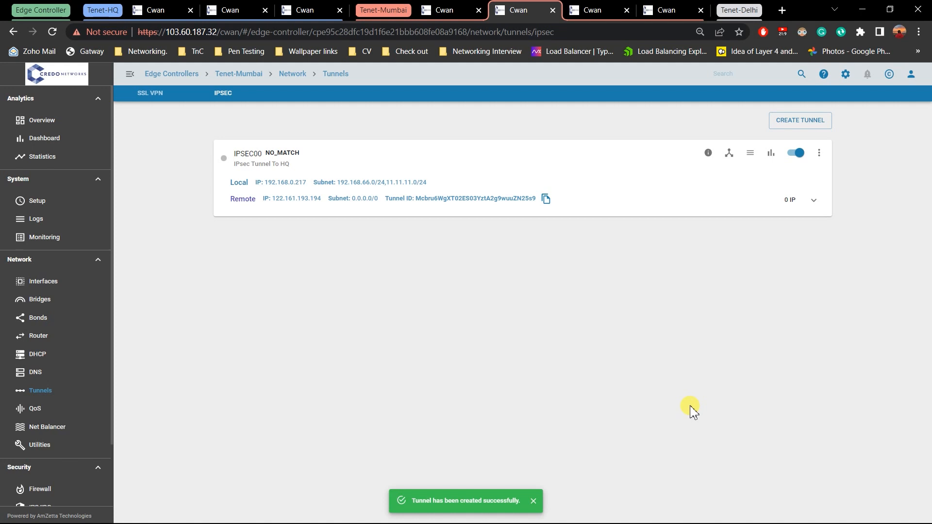
Step: Add the IP 11.11.11.2 with netmask 255.255.255.0 and Twamp Responder enabled to the IPSEC00 tunnel
click(813, 200)
click(819, 153)
click(823, 154)
click(463, 286)
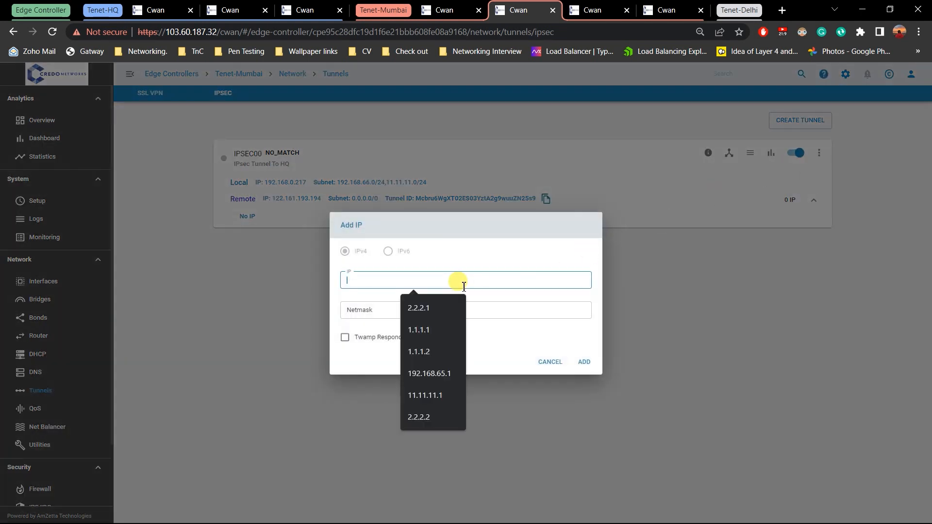
text(11.11.11.2)
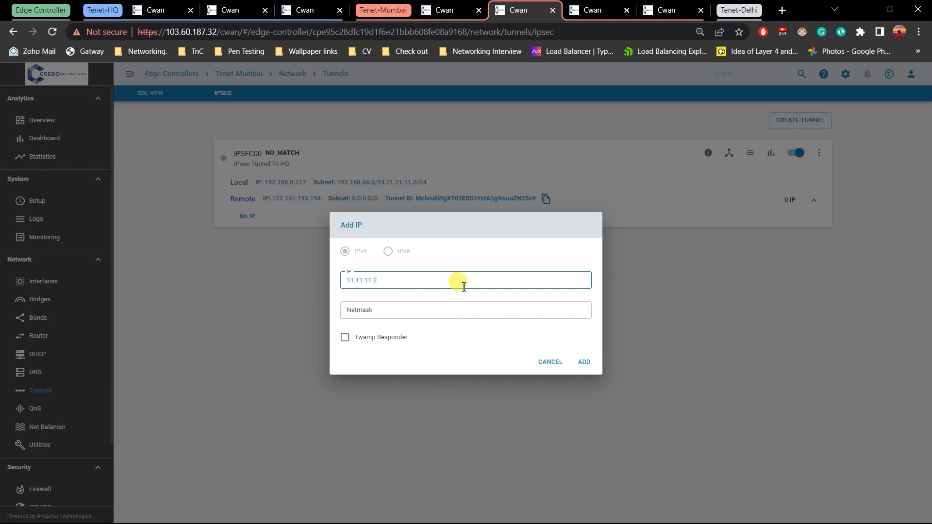
key(Tab)
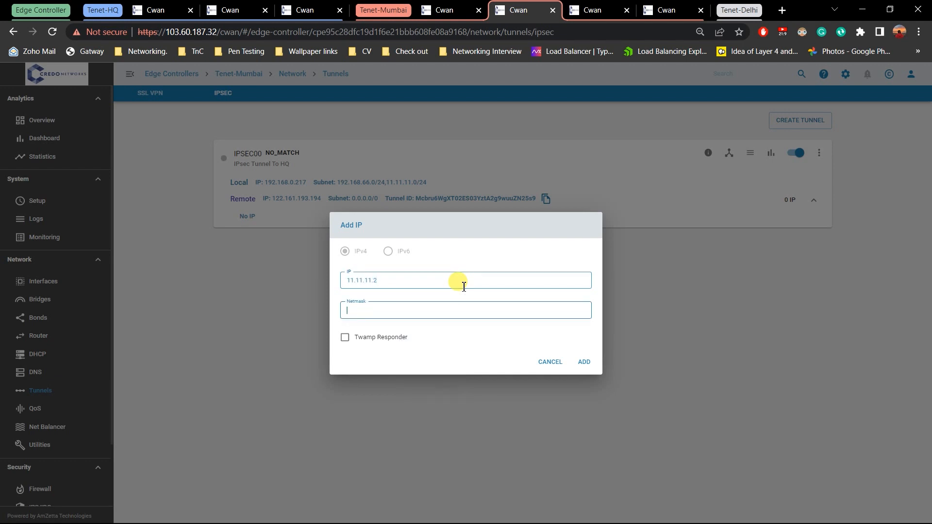
text(2)
key(Down)
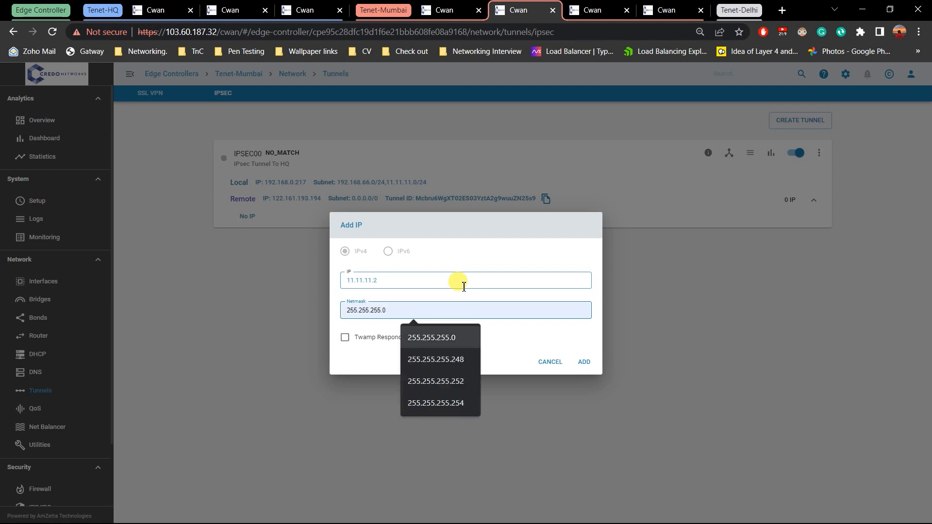
key(Return)
click(401, 339)
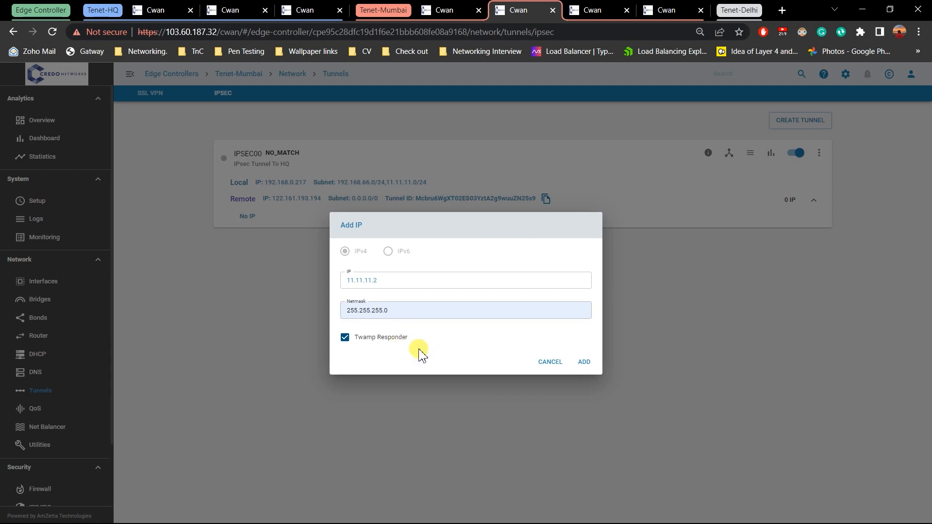
click(584, 361)
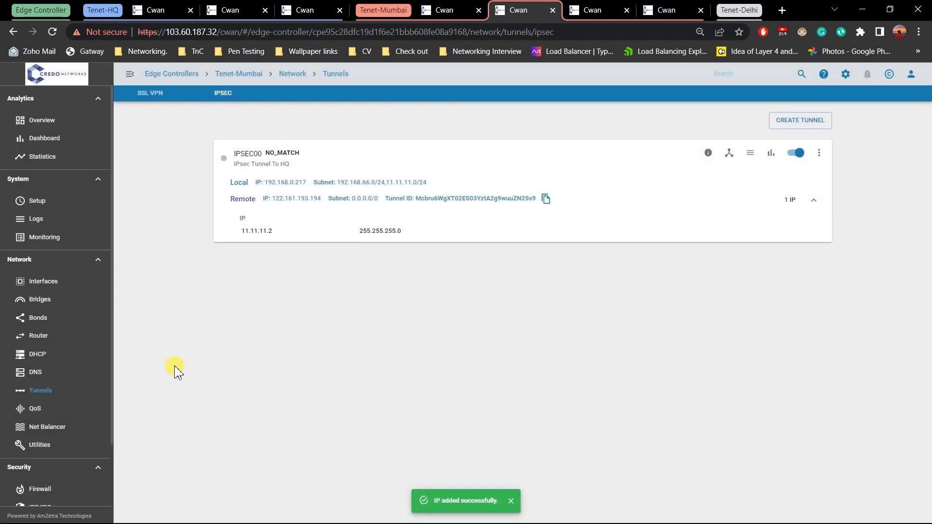
Step: Start a Net Balancer branch gateway named ToHQ with Remote LAN 192.168.64.0/24, checking the LAN against the PowerPoint topology slide
click(56, 430)
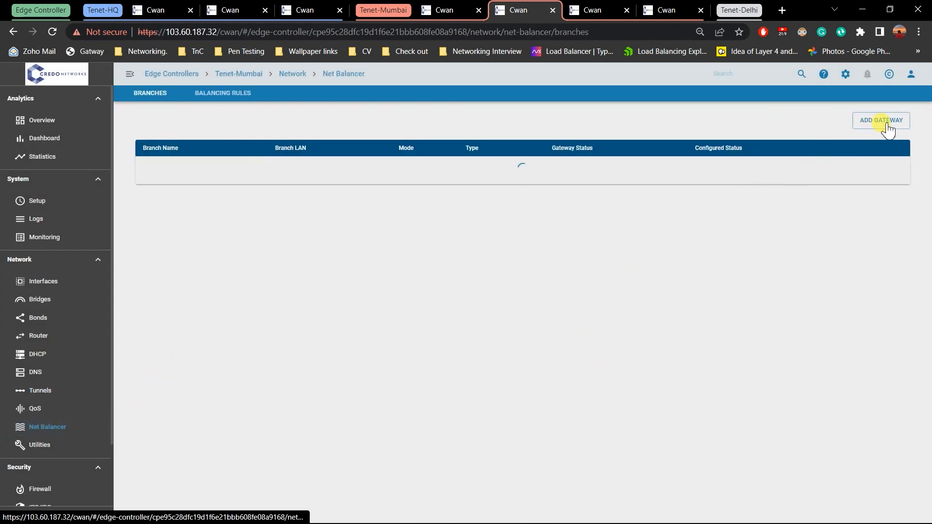
click(884, 123)
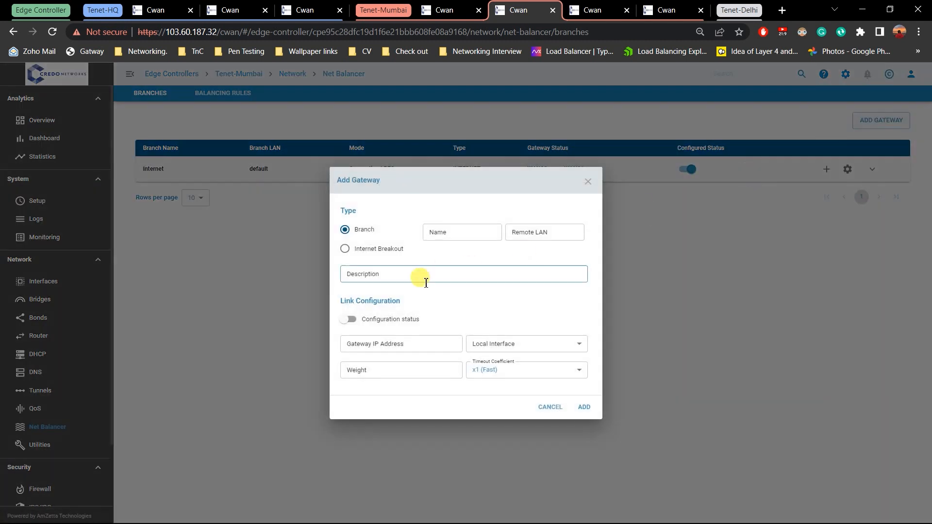
click(431, 237)
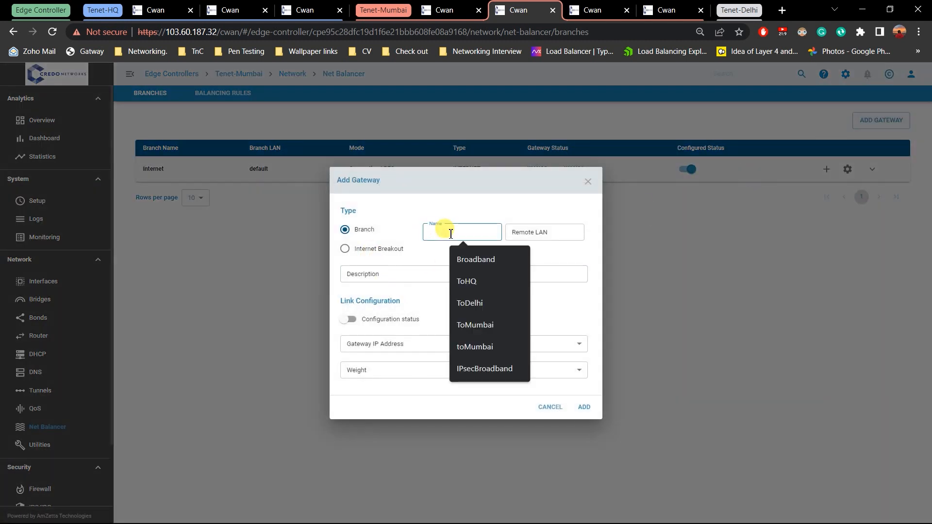
text(To)
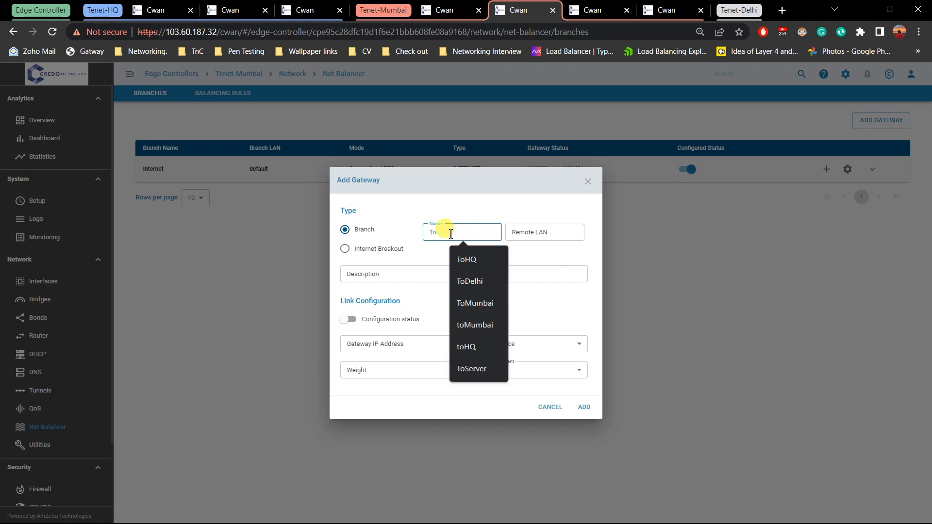
text(HQ)
key(Tab)
text(19)
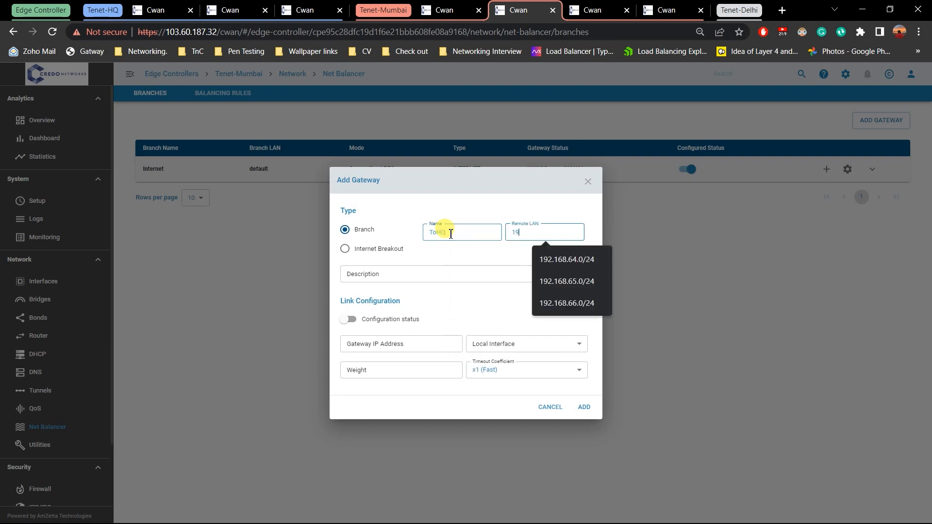
text(2)
key(Down)
key(Return)
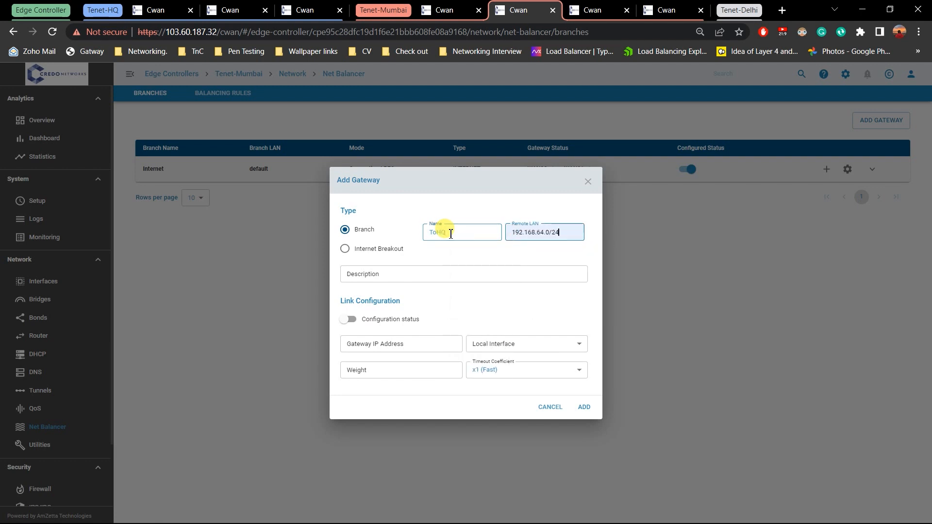
key(alt+Tab)
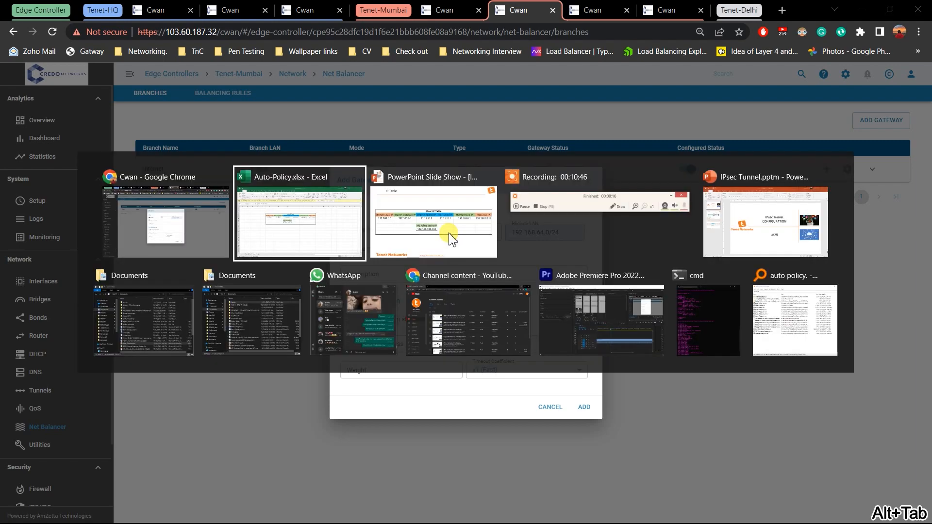
click(451, 239)
key(Left)
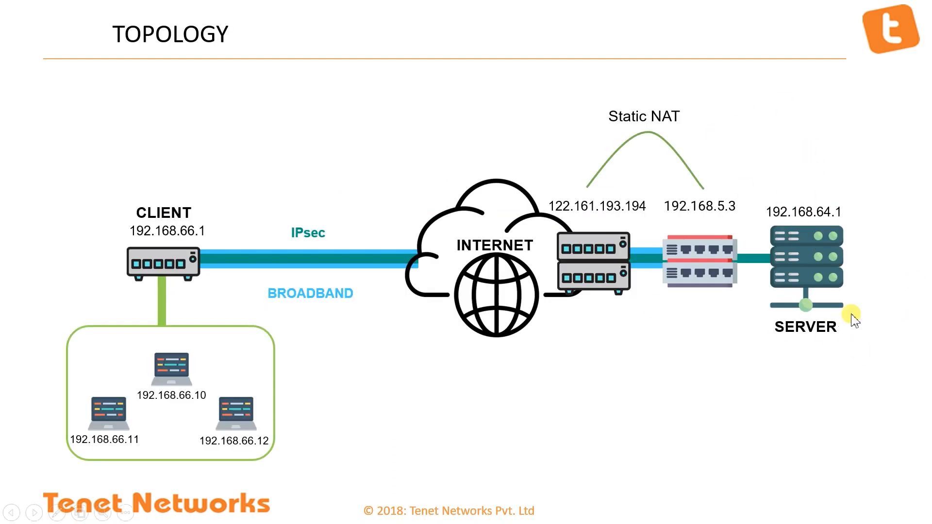
key(alt+Tab)
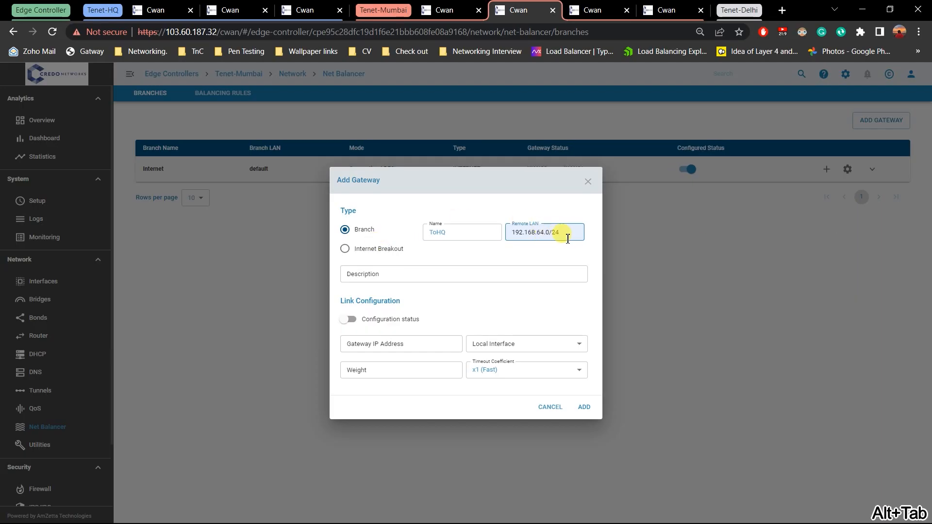
Step: Set the gateway's description to IPsec2HQ and turn on its configuration status
click(490, 279)
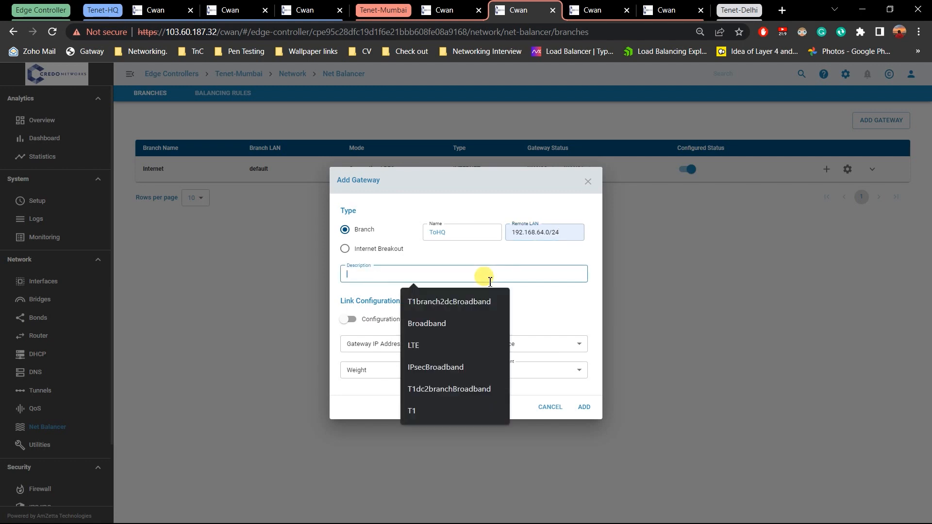
text(IPsec)
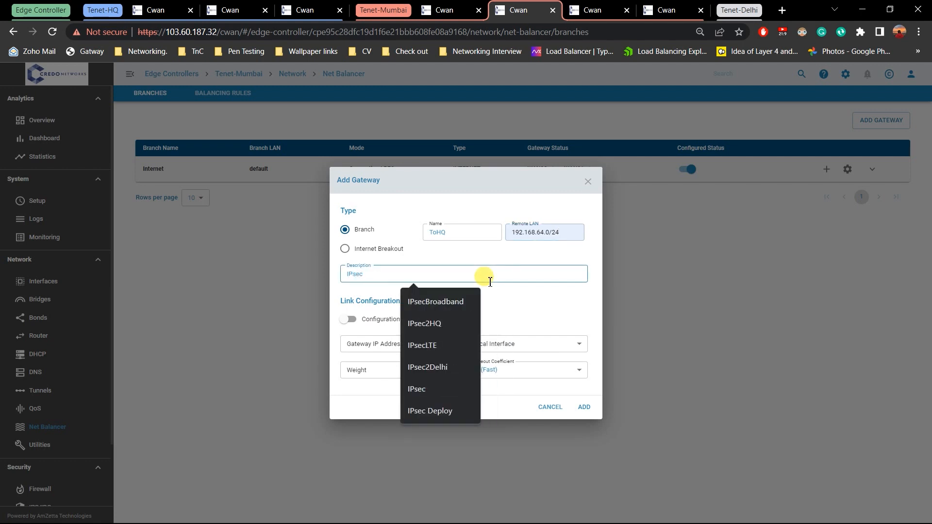
text(to)
key(BackSpace)
key(BackSpace)
text(2)
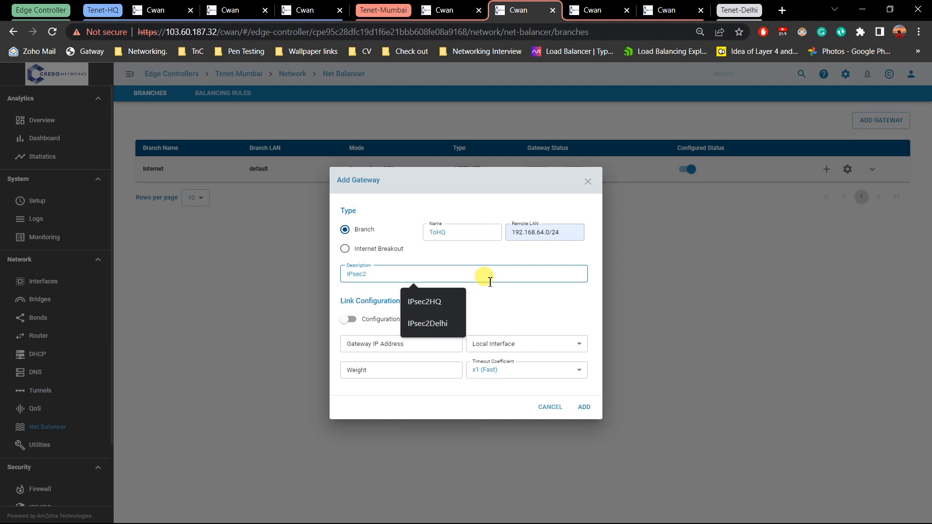
text(HQ)
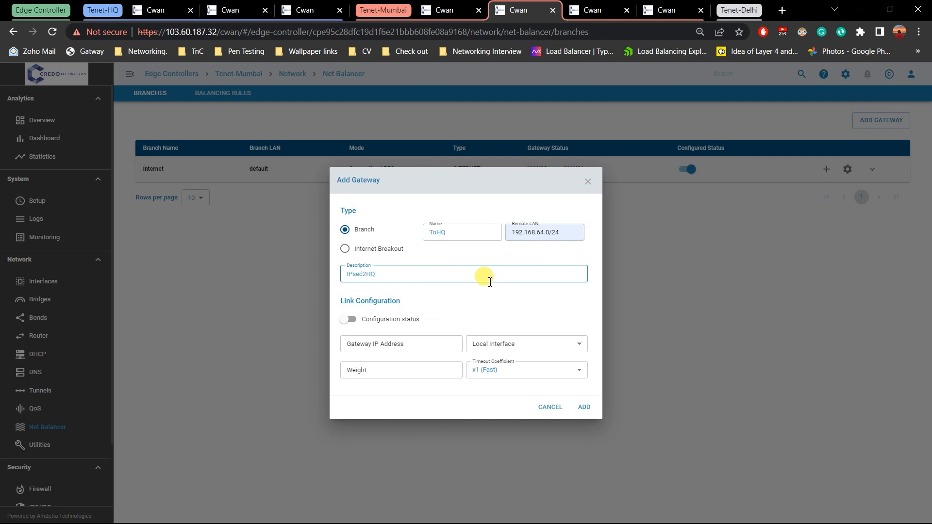
click(381, 321)
Step: Check the tunnel IPs in the PowerPoint IP Table slide and set the Gateway IP Address to 11.11.11.1
click(392, 343)
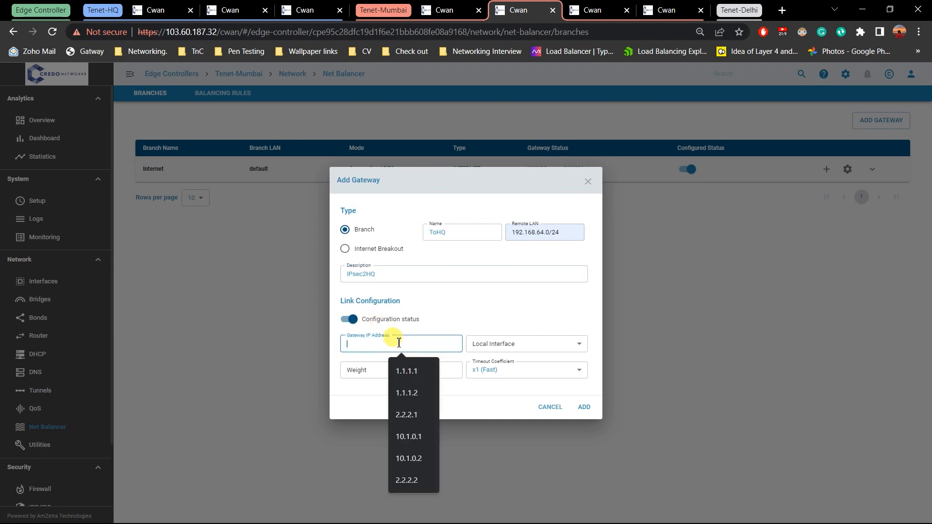
key(alt+Tab)
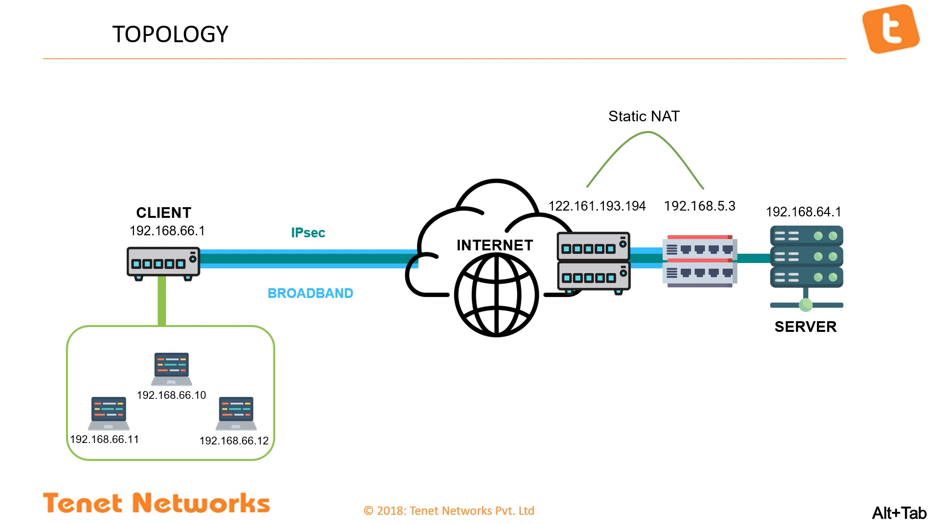
key(Right)
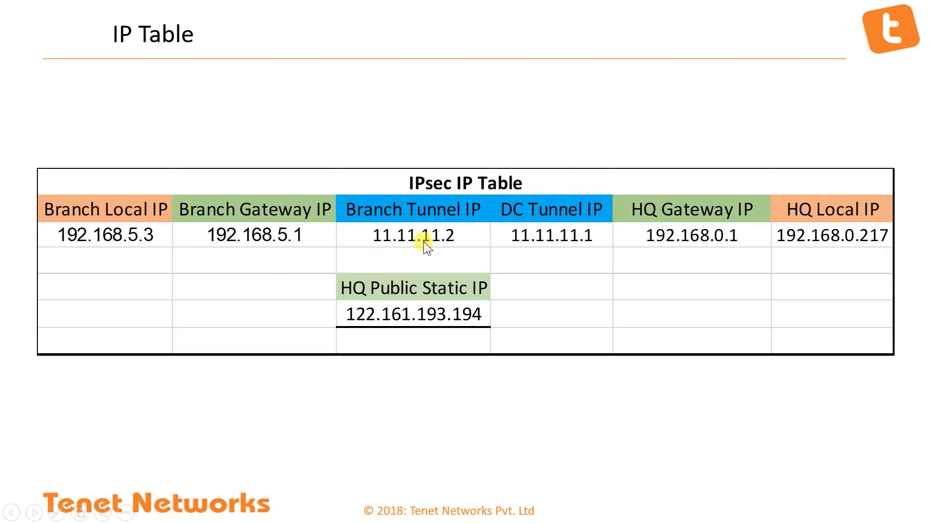
key(alt+Tab)
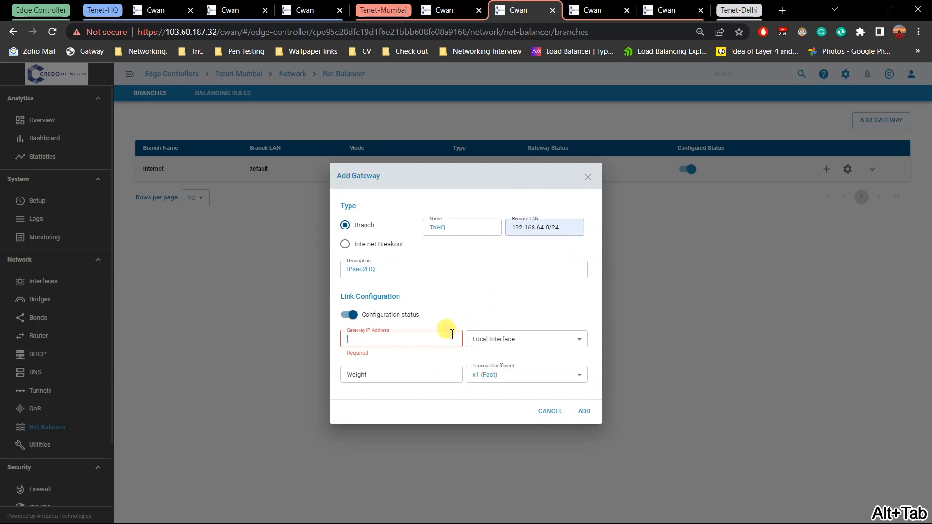
click(428, 344)
text(11)
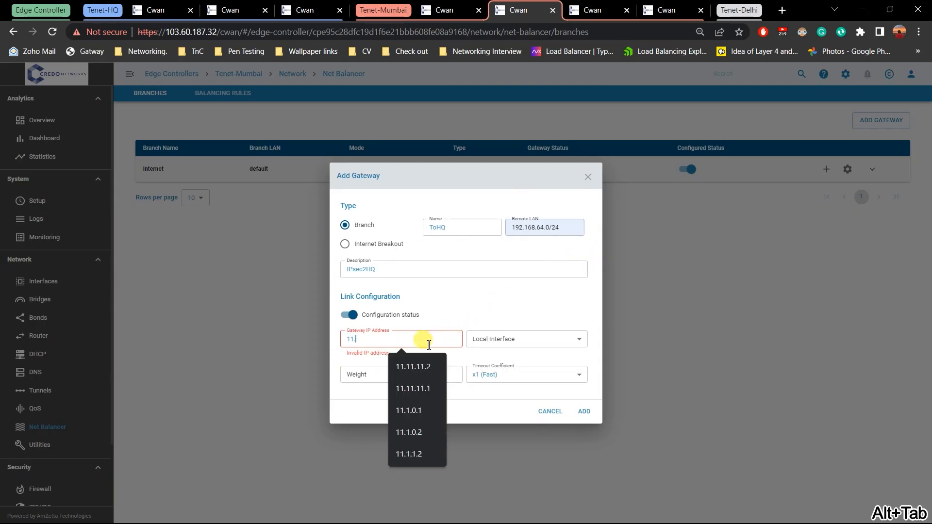
text(.11.11.1)
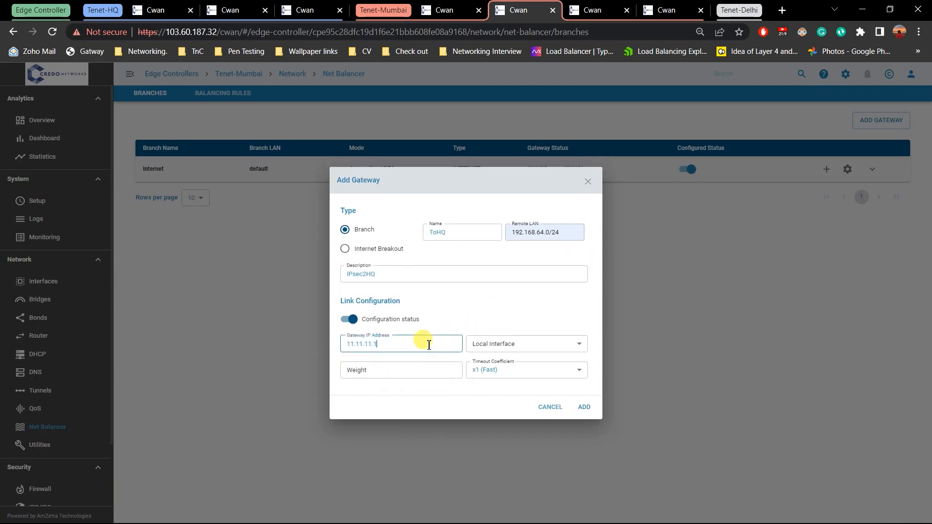
Step: Choose IPSEC00 as the local interface with weight 1 and add the ToHQ gateway
key(Tab)
key(space)
key(Down)
key(Down)
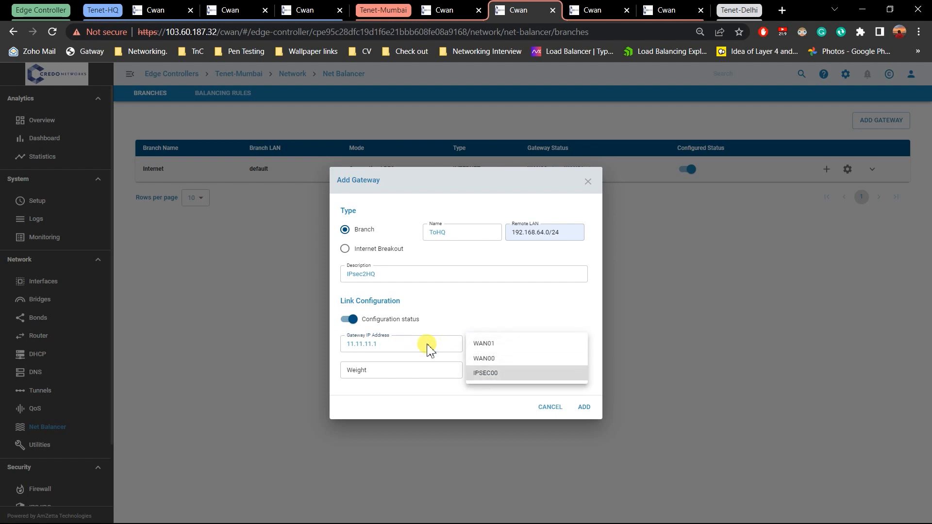
key(Return)
key(Tab)
key(Tab)
key(Tab)
key(Tab)
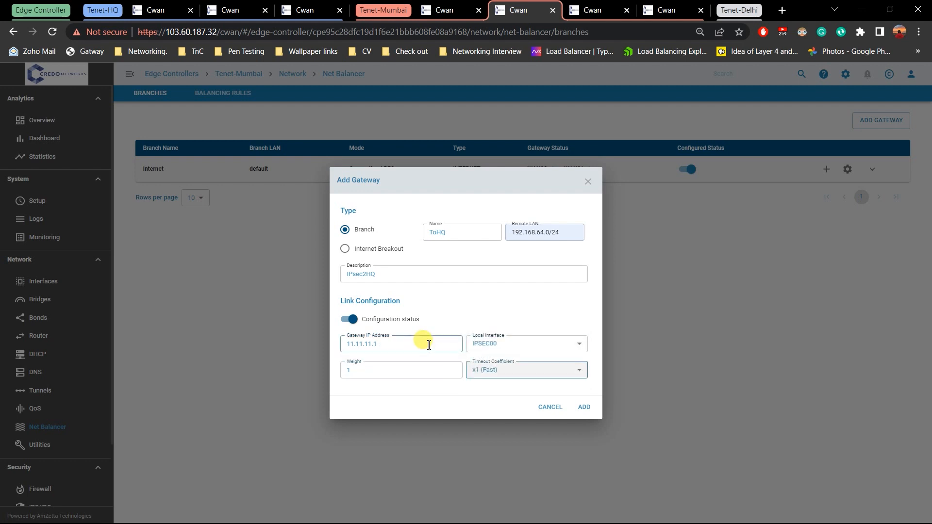
key(Return)
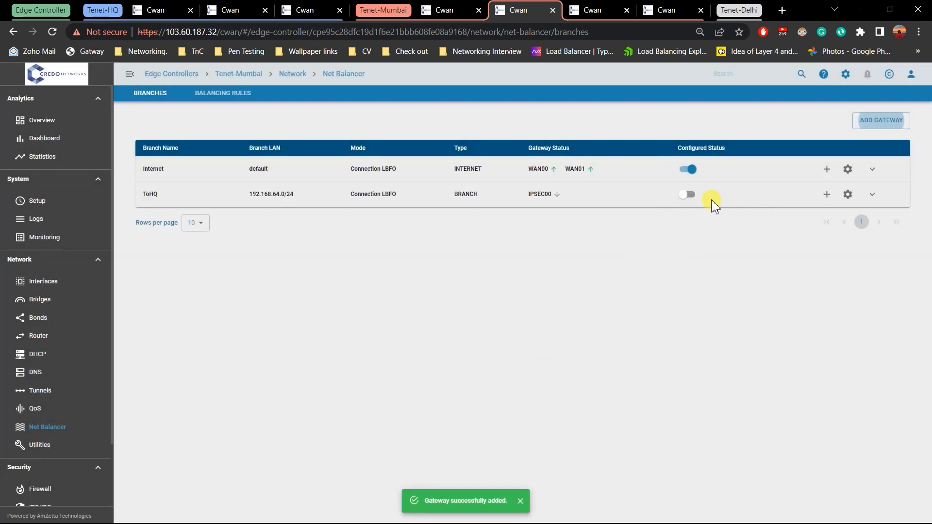
Step: Enable the ToHQ branch, show its gateway details, and set its mode to Packet LBFO
click(687, 195)
click(872, 194)
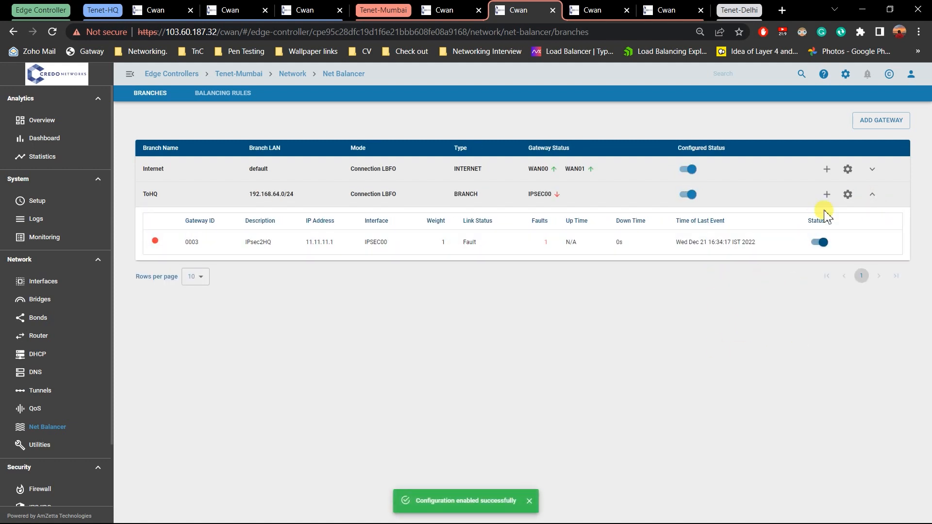
click(847, 195)
click(624, 236)
click(603, 246)
click(661, 394)
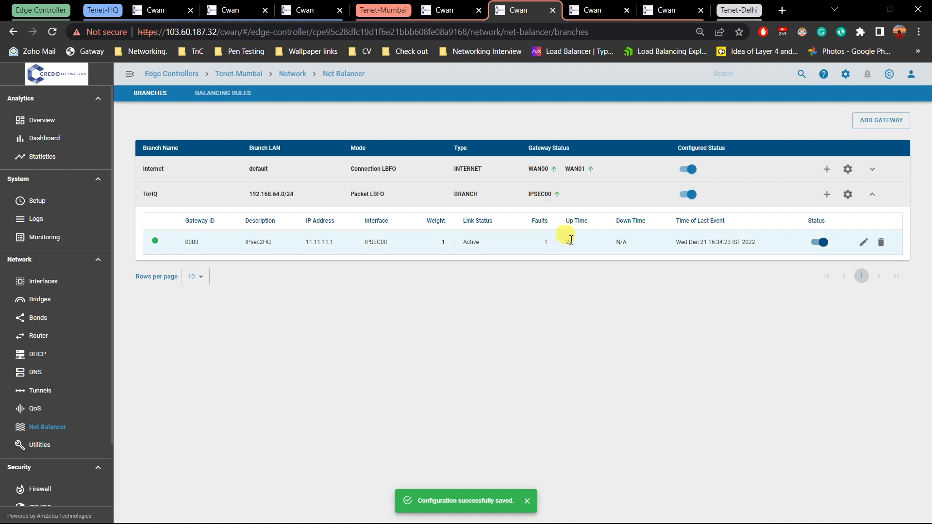
Step: Show the gateway details of the toBranch branch in Tenet-HQ's Net Balancer
click(305, 10)
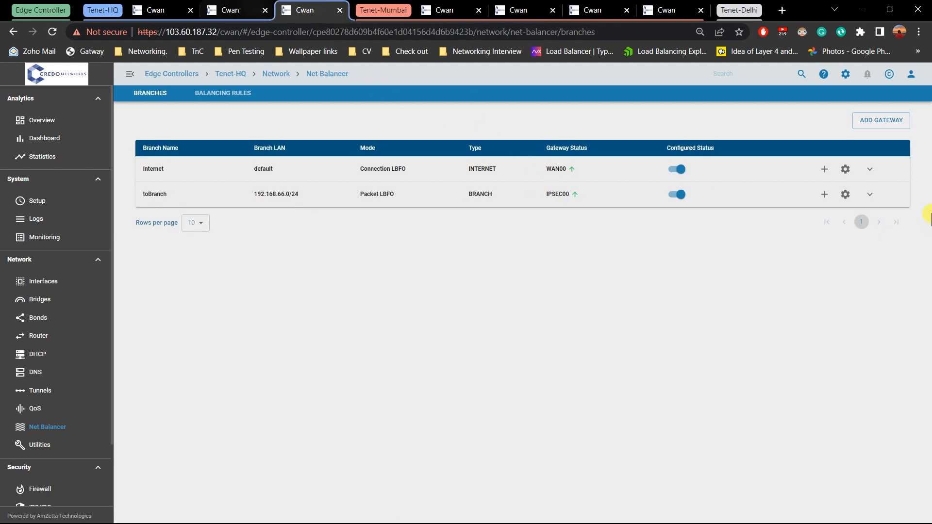
click(869, 194)
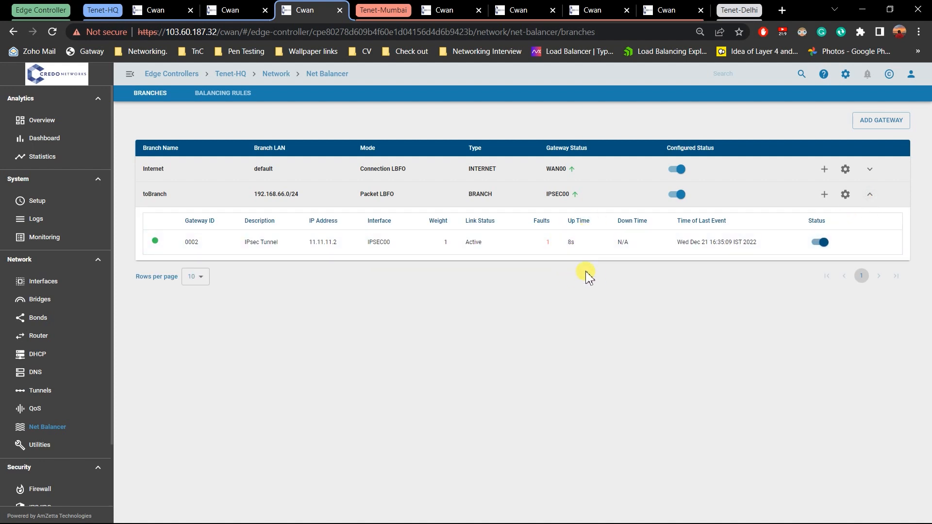
Step: Open the IP Check utility on Tenet-HQ and turn off ARP Check and Trace Path, leaving only Ping enabled
scroll(53, 369, down, 2)
click(49, 386)
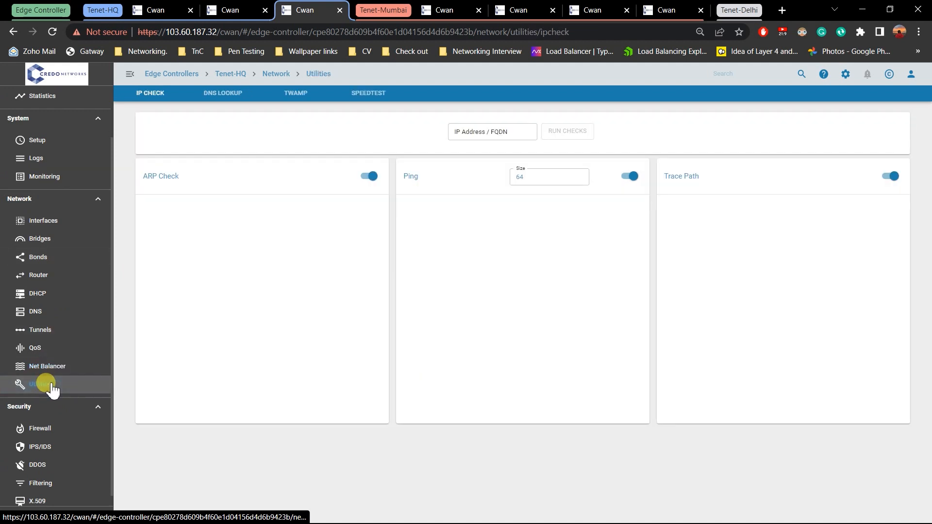
click(369, 177)
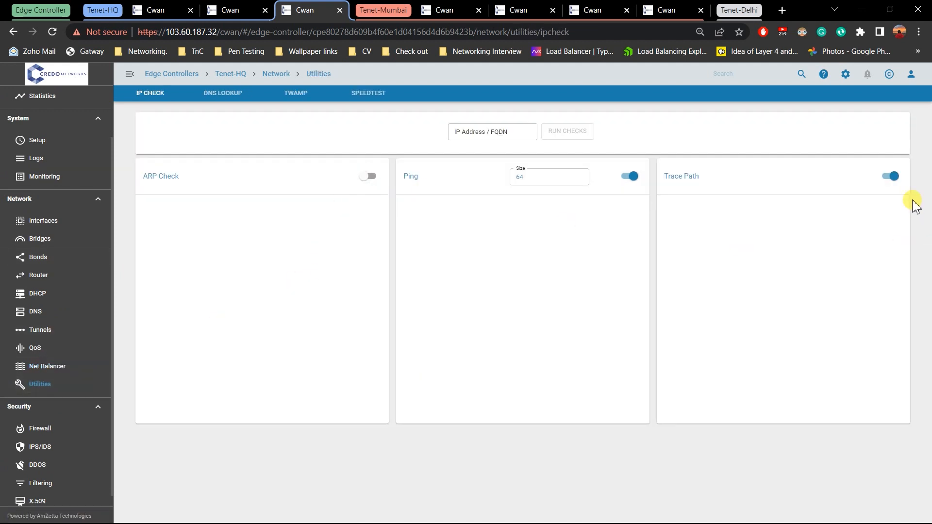
click(890, 176)
Step: Ping the branch LAN address 192.168.66.1 from Tenet-HQ and examine the results
click(510, 131)
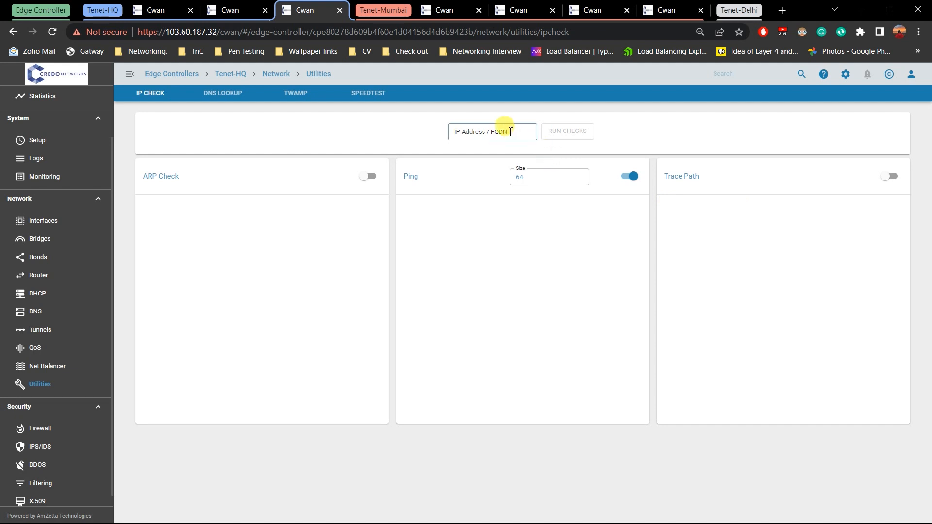
click(510, 131)
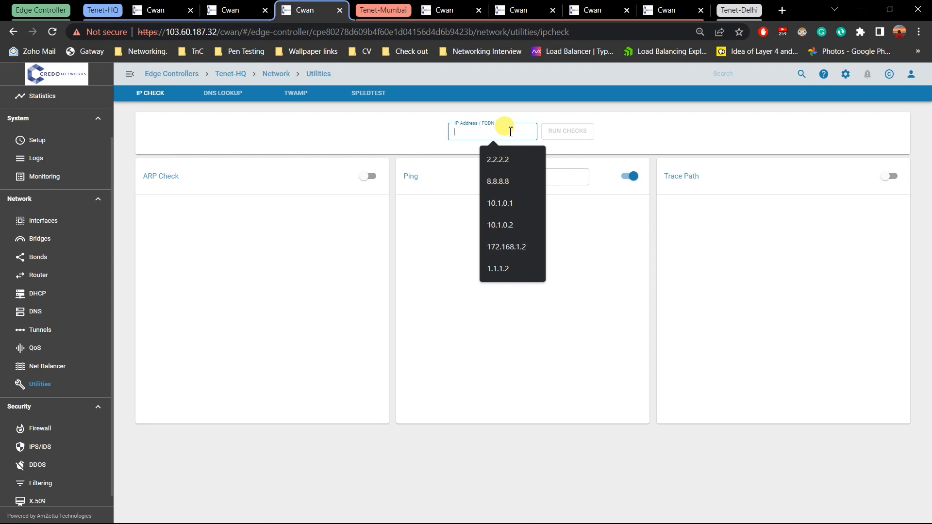
text(1)
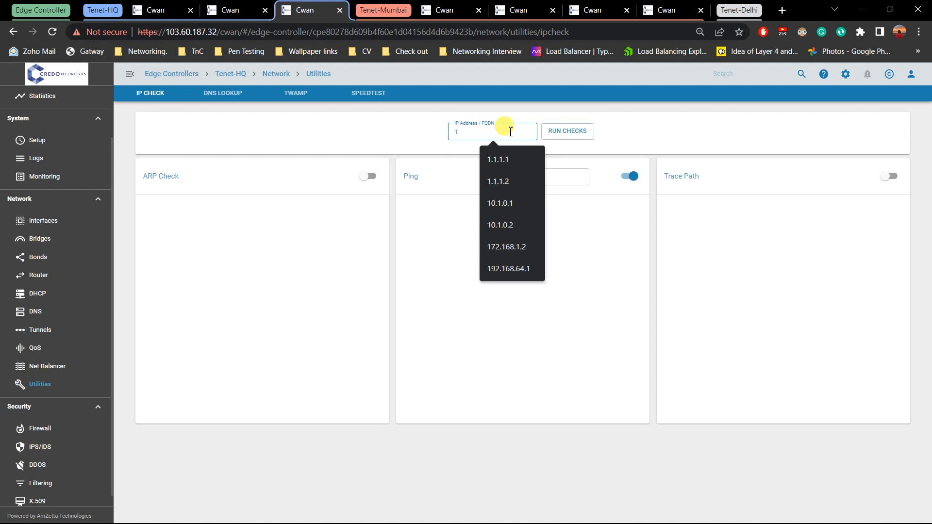
text(92.168)
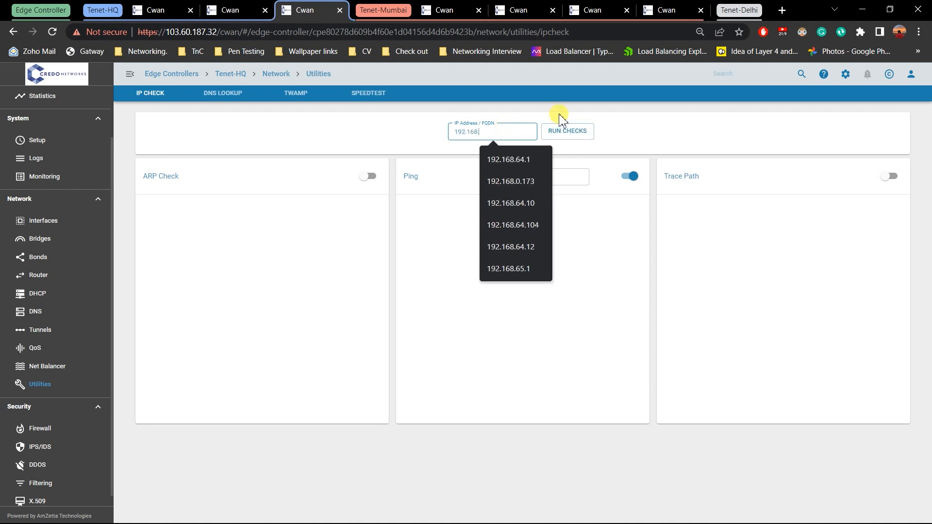
text(.66.1)
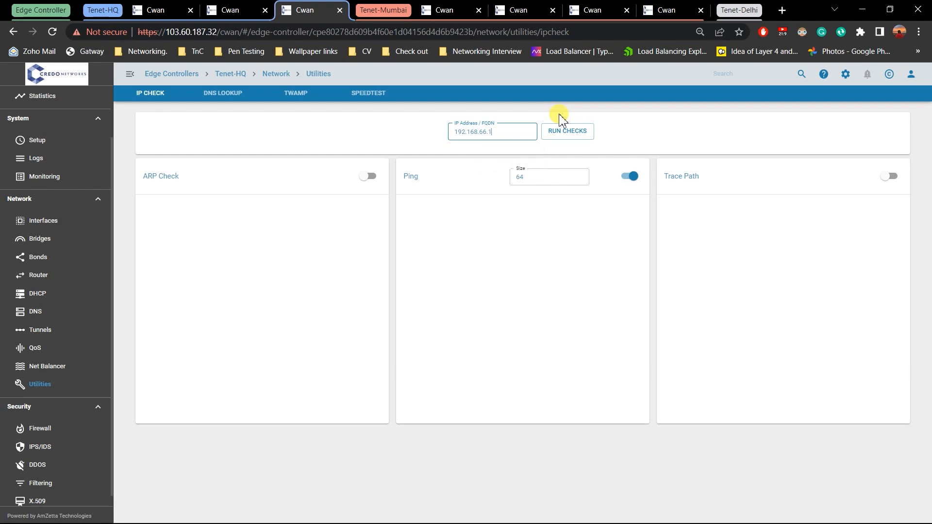
click(563, 136)
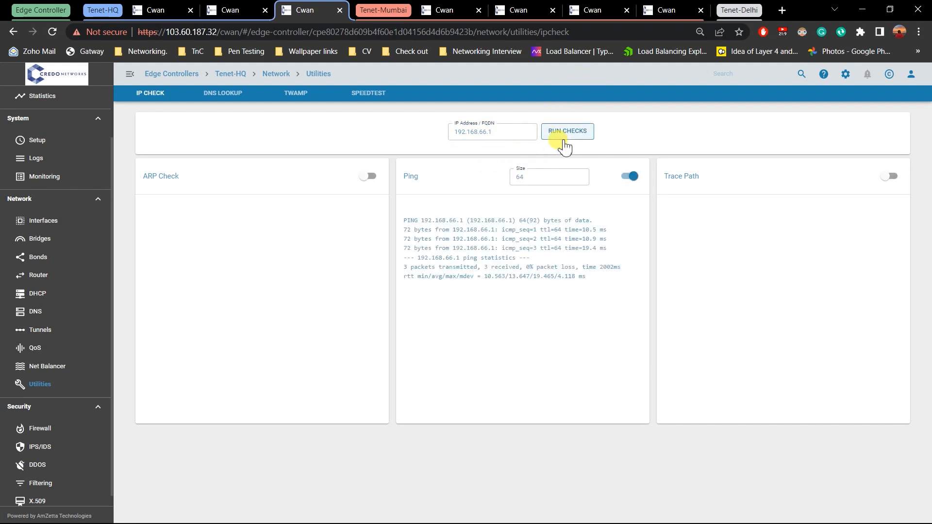
drag(547, 277, 421, 221)
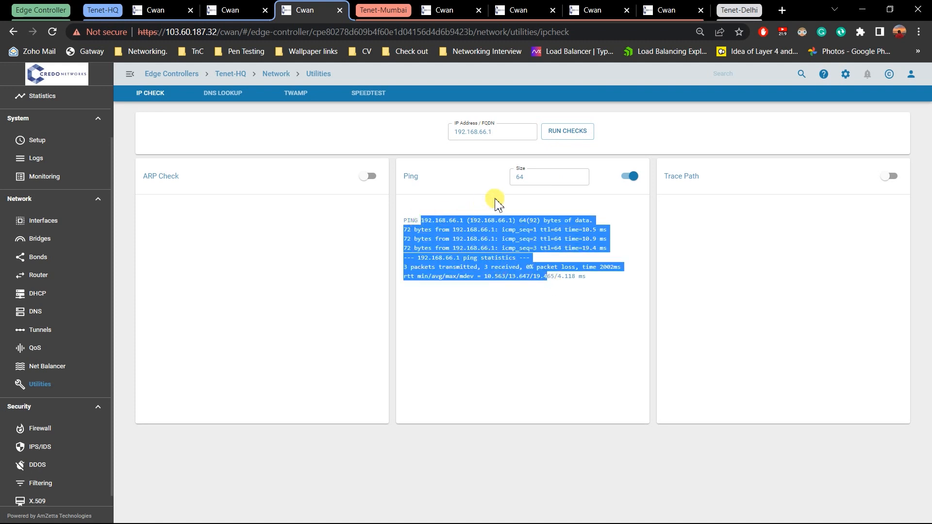
Step: Ping the branch tunnel IP 11.11.11.2 from Tenet-HQ and examine the results
click(514, 132)
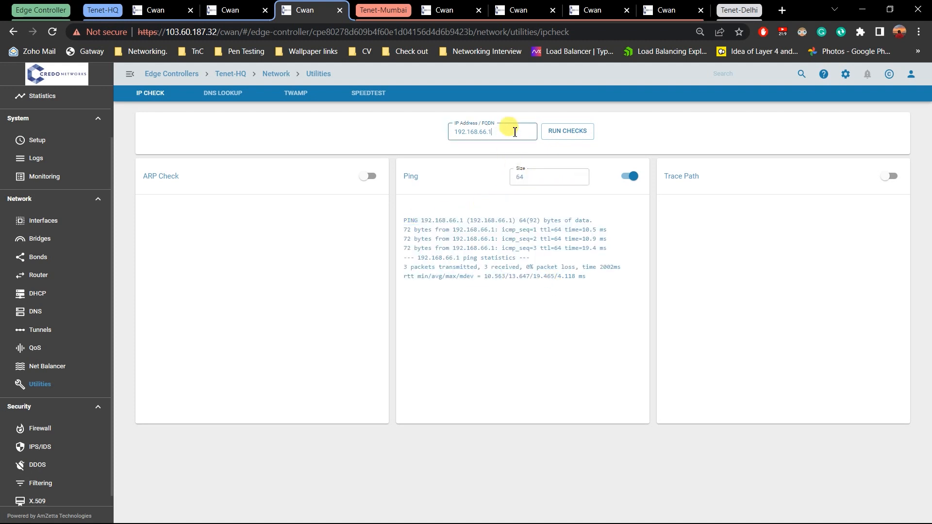
key(ctrl+Tab)
key(ctrl+shift+Tab)
drag(492, 130, 431, 125)
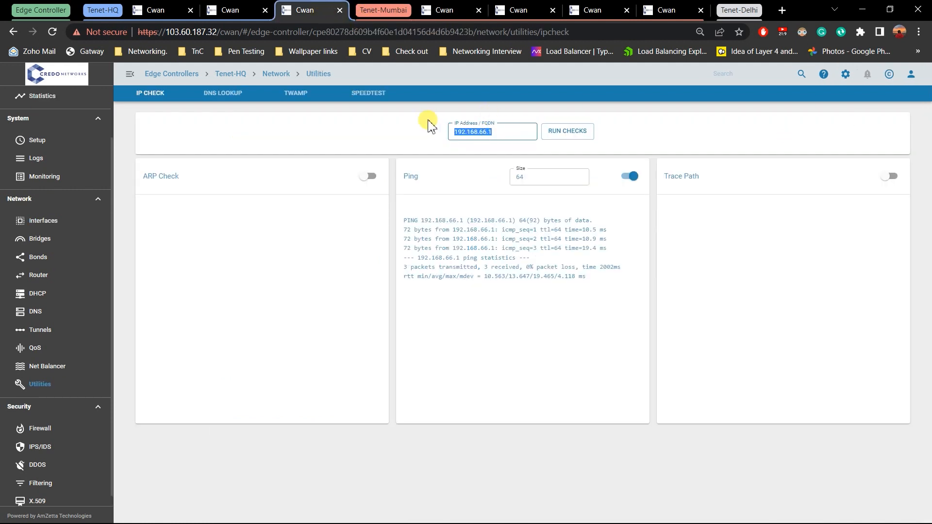
text(11.)
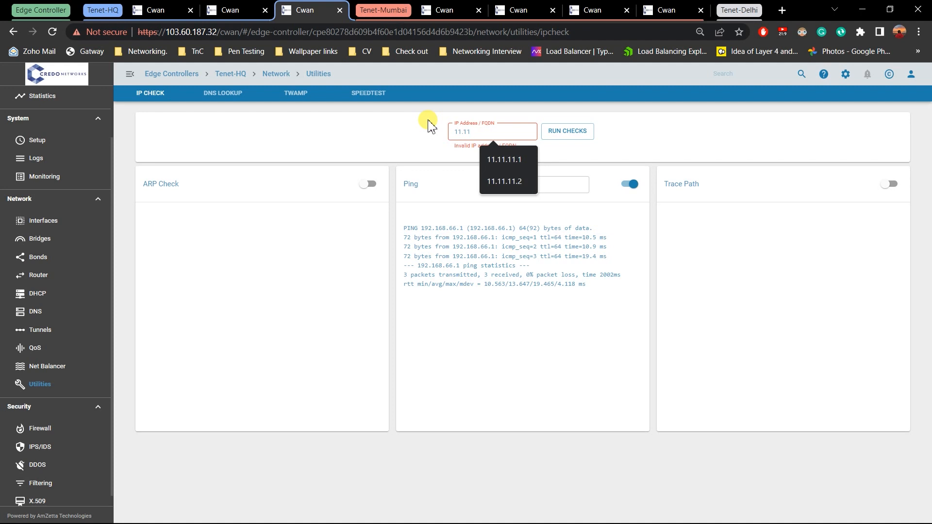
text(11)
key(Down)
key(Down)
key(Return)
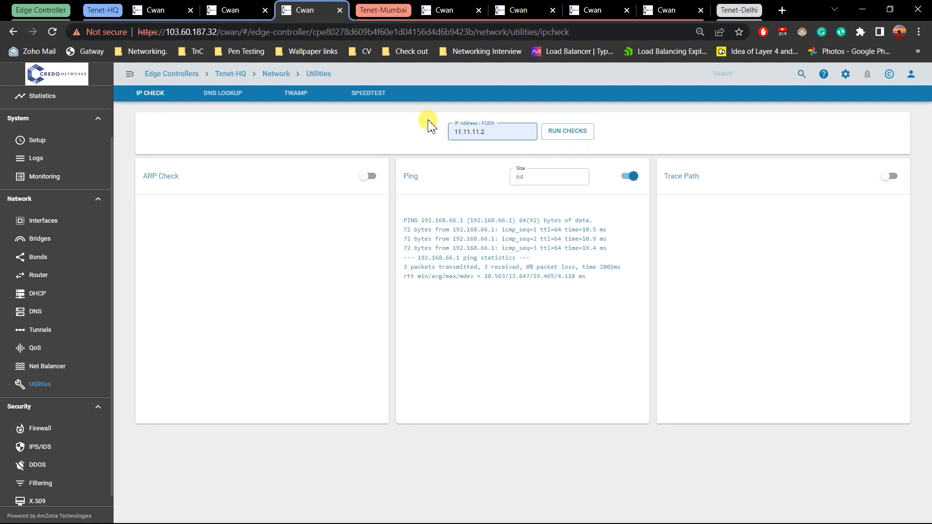
click(589, 137)
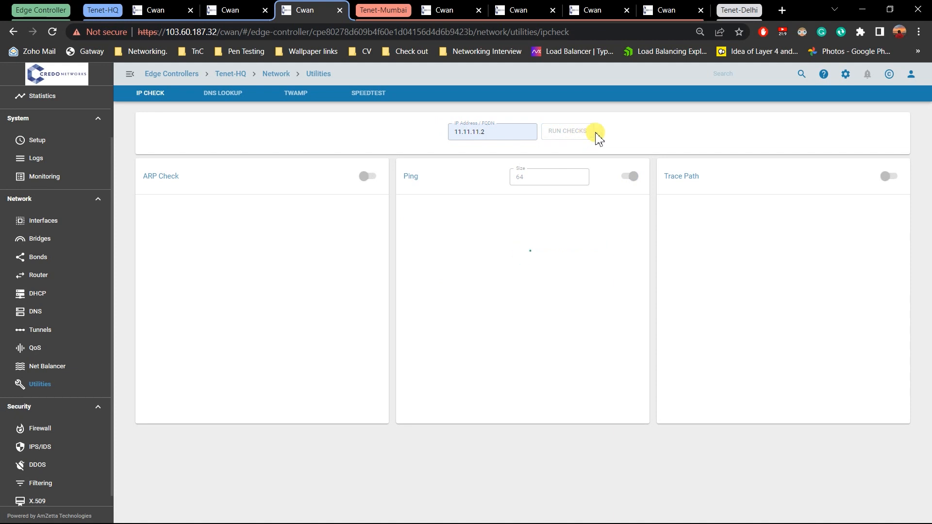
drag(598, 280, 428, 221)
click(440, 192)
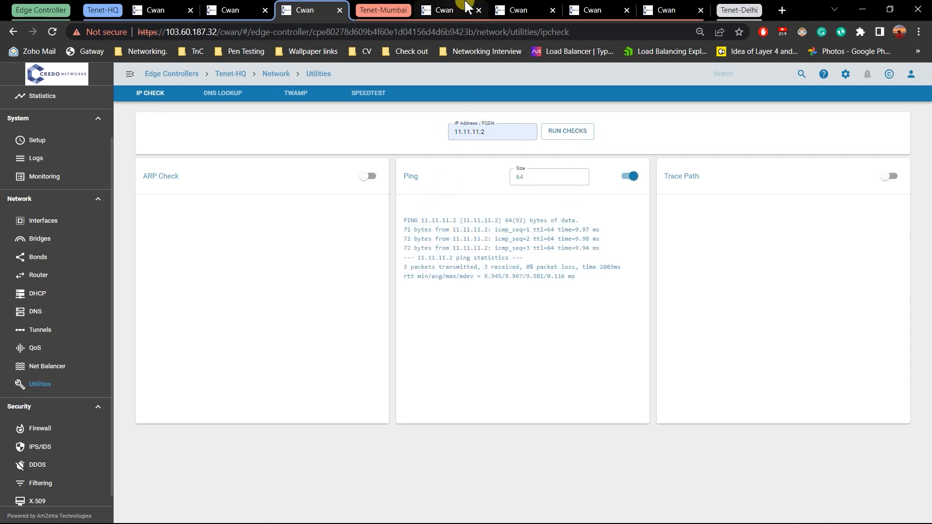
Step: Open the IP Check utility on Tenet-Mumbai and turn off ARP Check and Trace Path so that only Ping runs
click(466, 6)
click(40, 372)
click(369, 176)
click(890, 176)
Step: Ping the HQ LAN address 192.168.64.1 from Tenet-Mumbai, checking the address against Tenet-HQ's LAN00 interface before running it
click(504, 131)
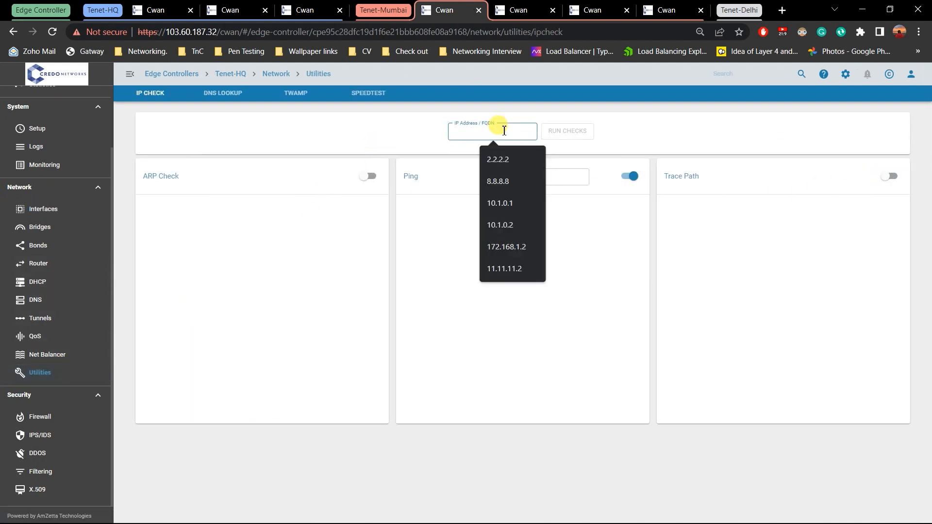
text(192.1)
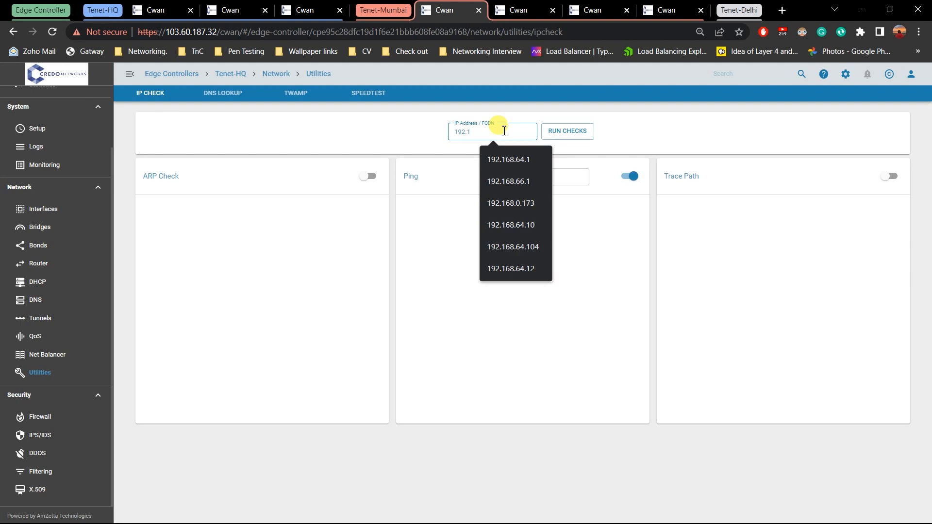
text(68.66.1)
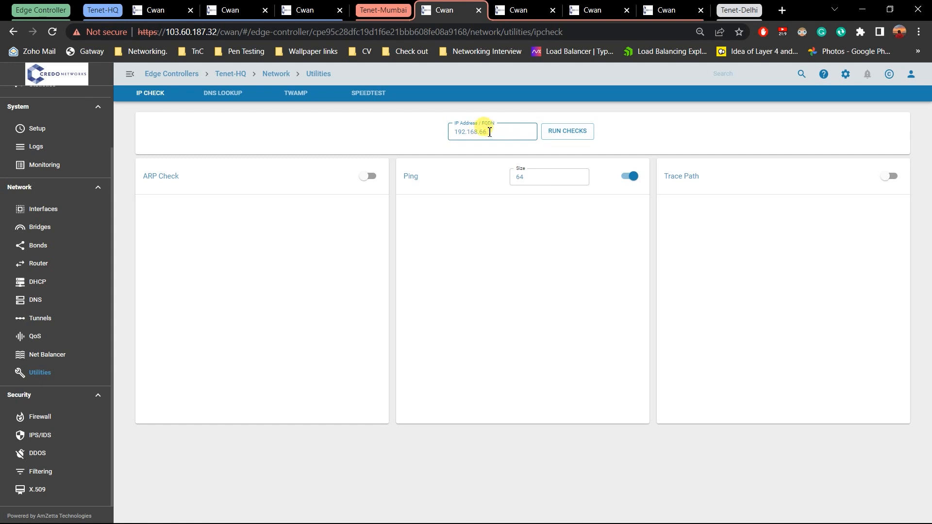
key(BackSpace)
key(BackSpace)
text(4.1)
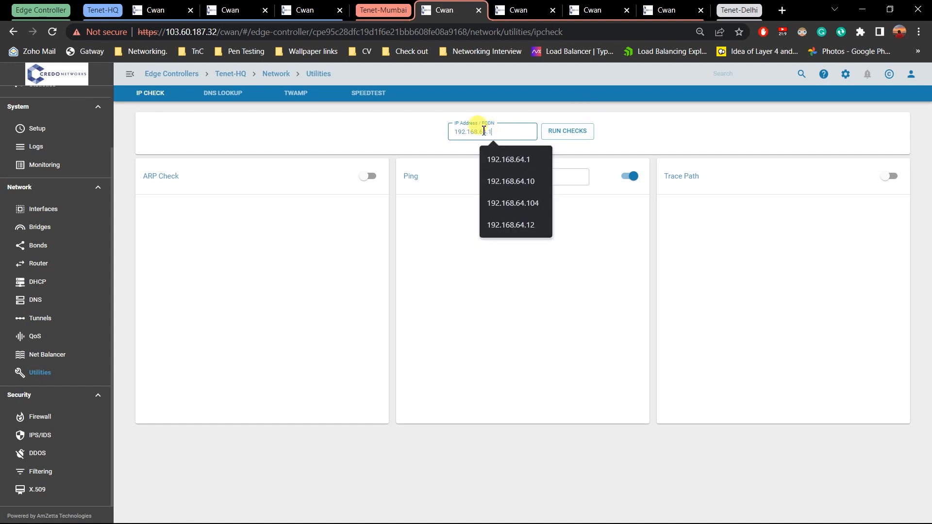
drag(503, 132, 423, 141)
click(154, 10)
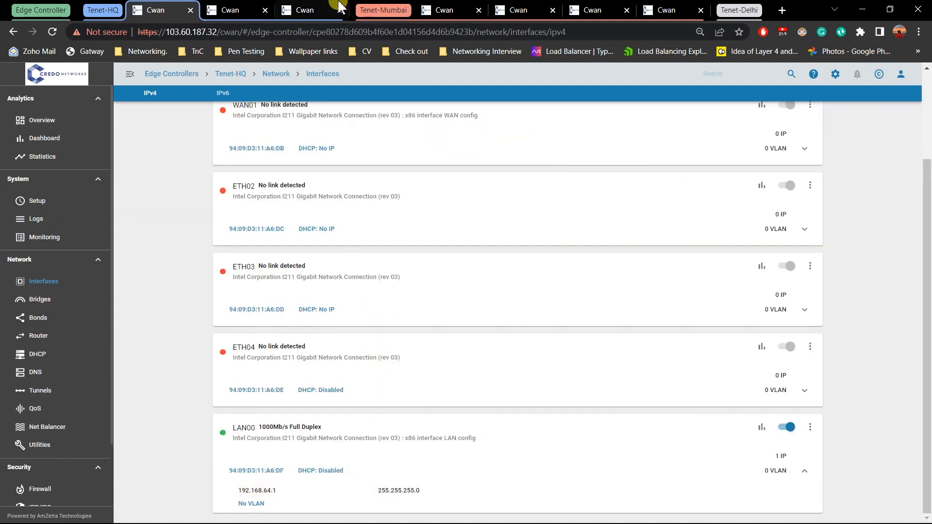
click(456, 8)
click(580, 135)
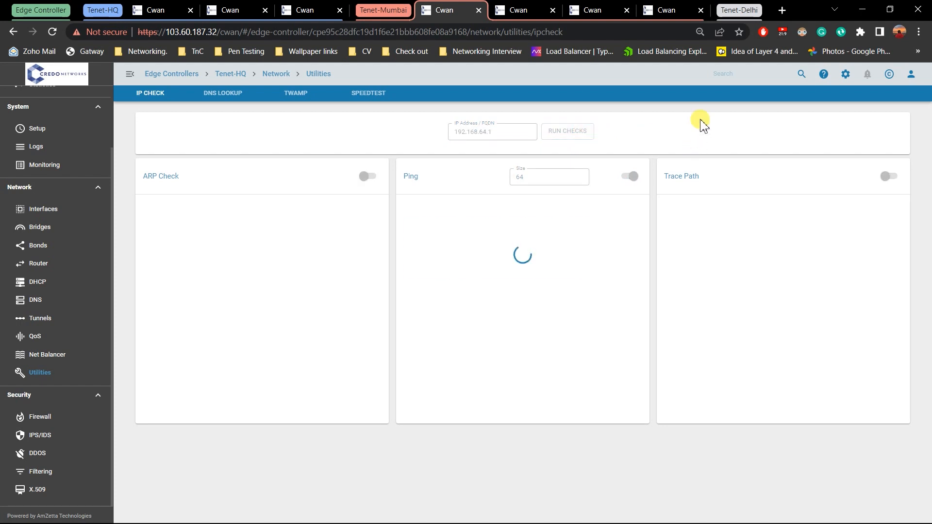
drag(605, 289, 393, 226)
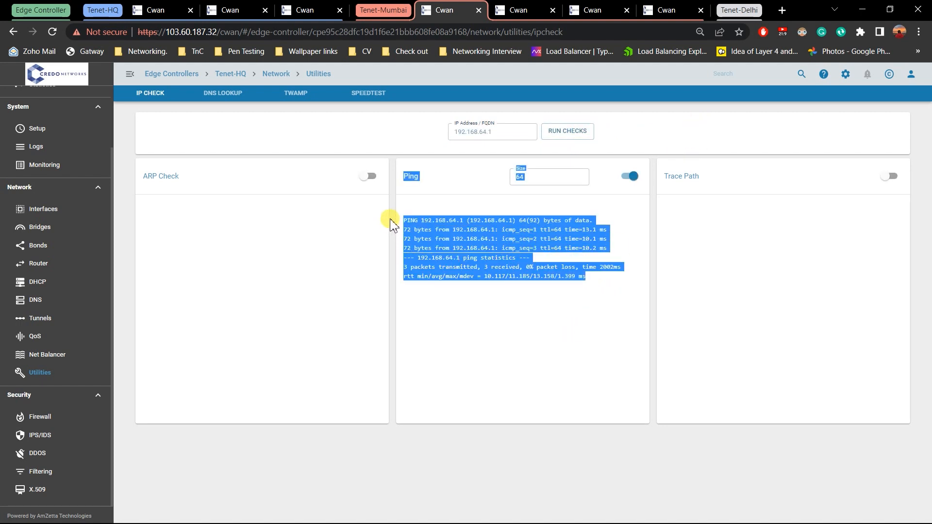
click(515, 286)
Step: Ping the HQ tunnel IP 11.11.11.1 from Tenet-Mumbai and examine the results
double_click(512, 131)
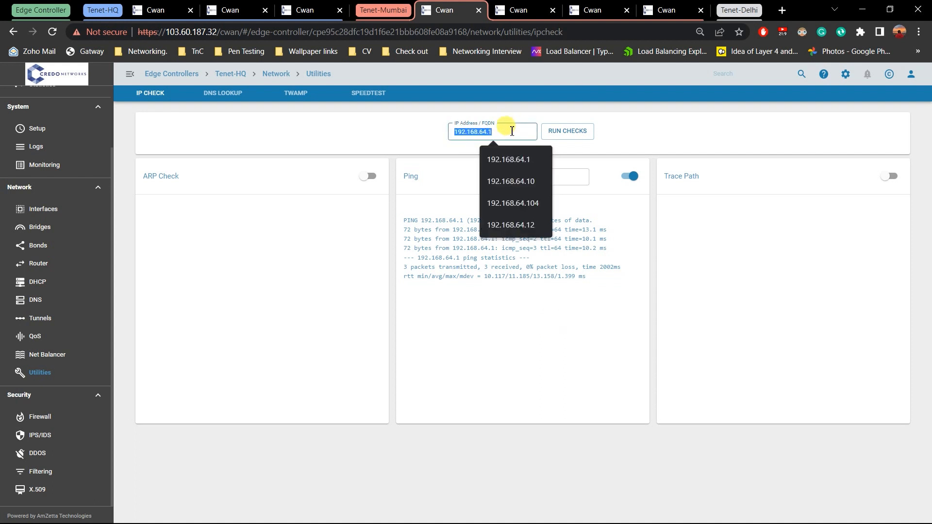
text(11.11)
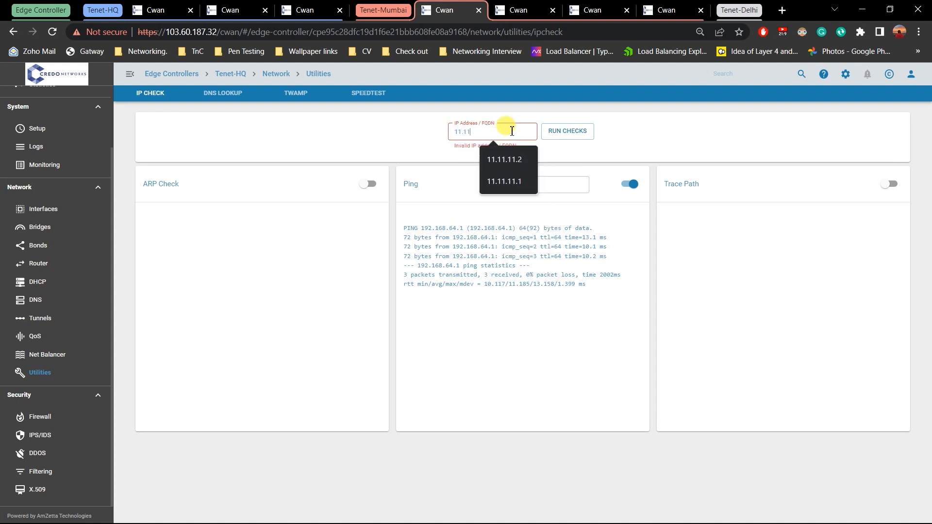
text(.11.1)
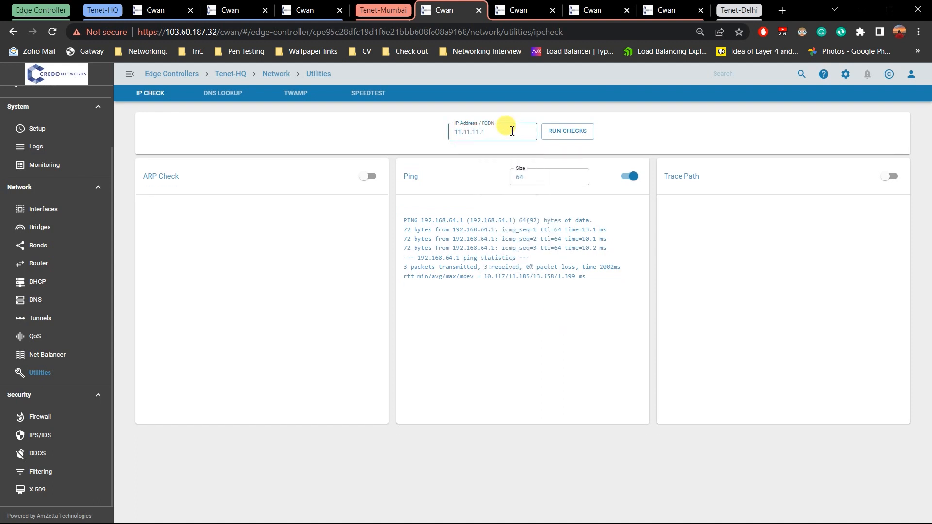
click(572, 133)
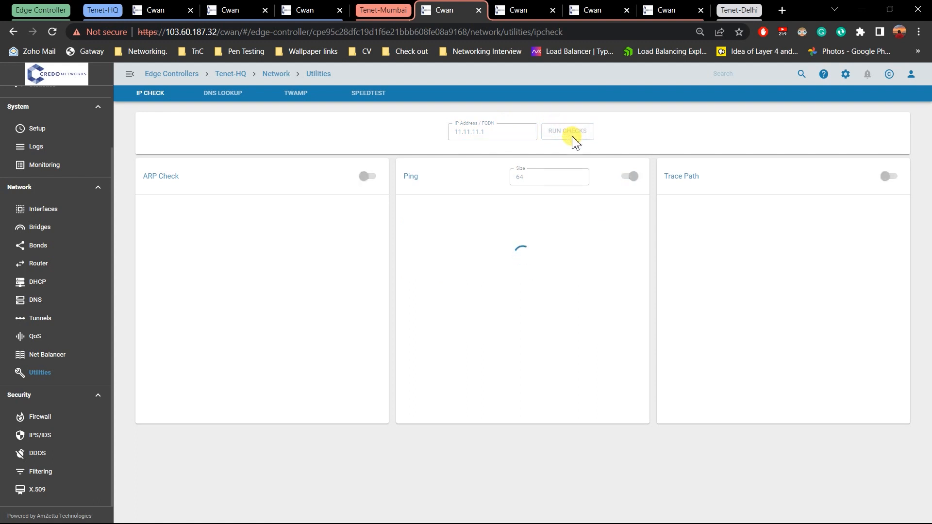
drag(619, 296, 384, 227)
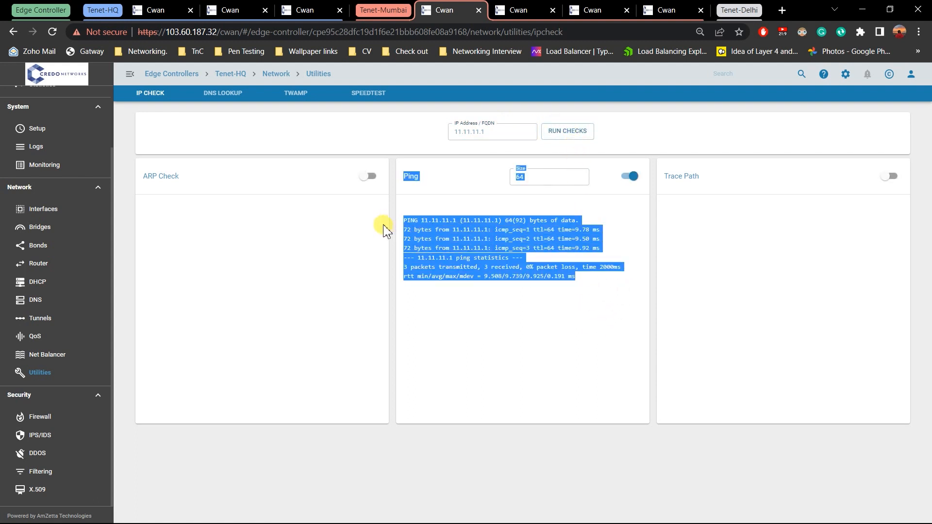
click(523, 463)
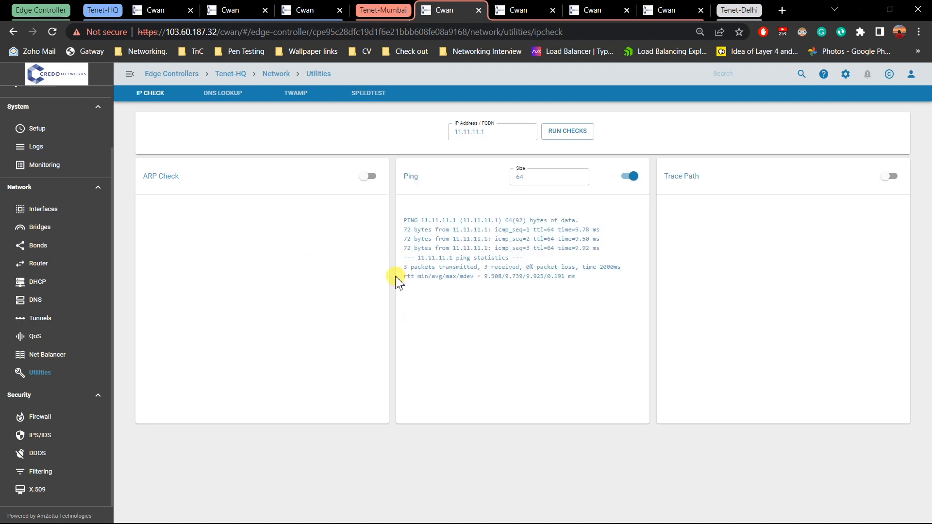
Step: Switch to the PowerPoint slide show and go back past the Topology slide to the IPsec Tunnel Configuration title slide
click(161, 6)
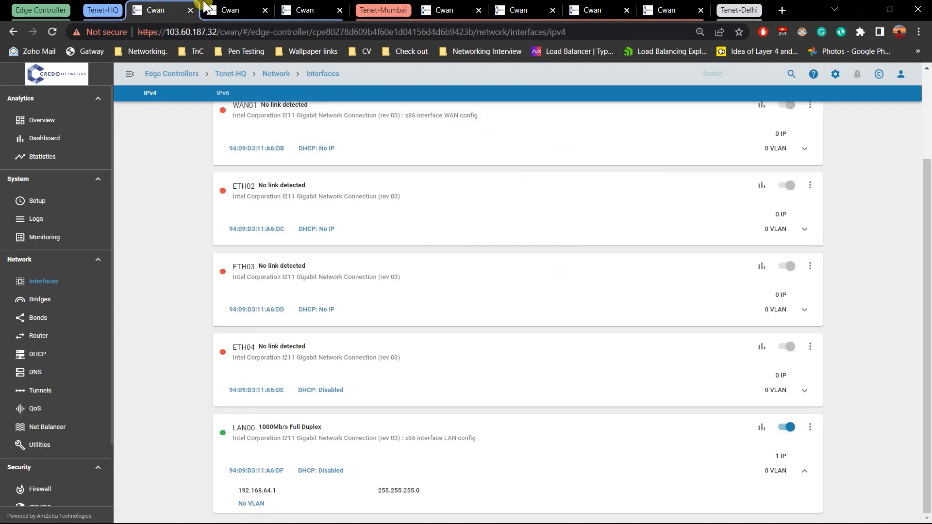
click(216, 10)
key(alt+Tab)
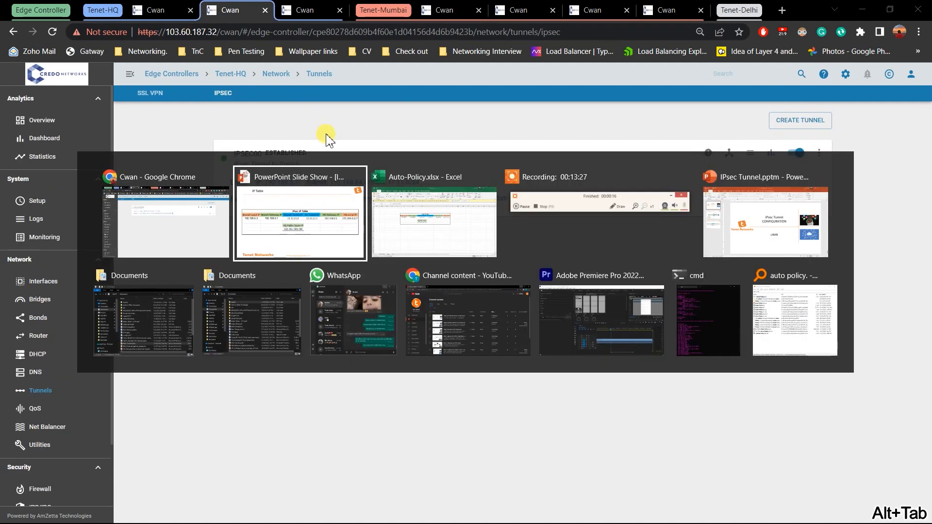
key(Left)
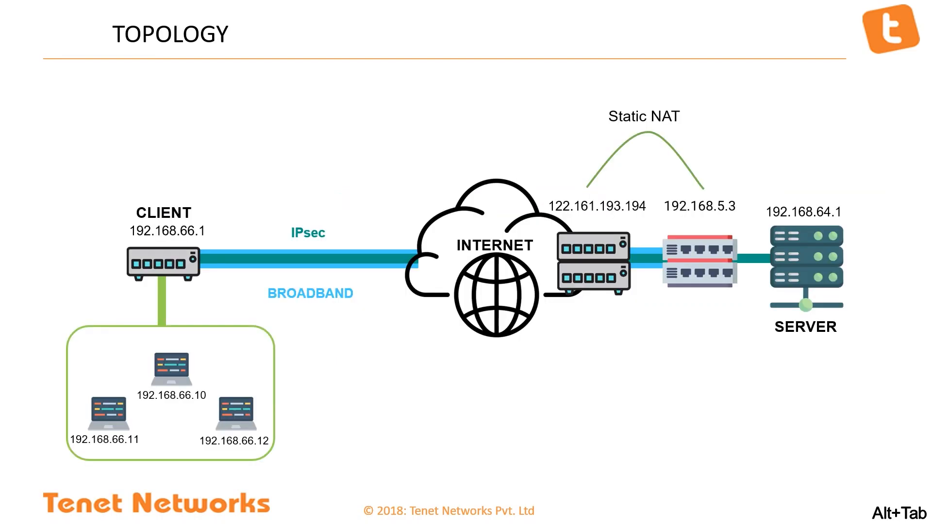
key(Left)
key(Right)
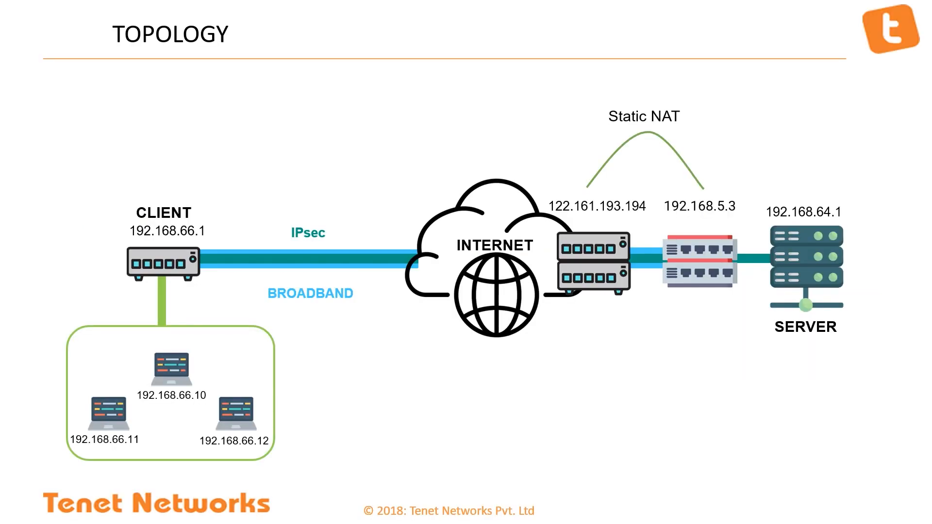
key(Left)
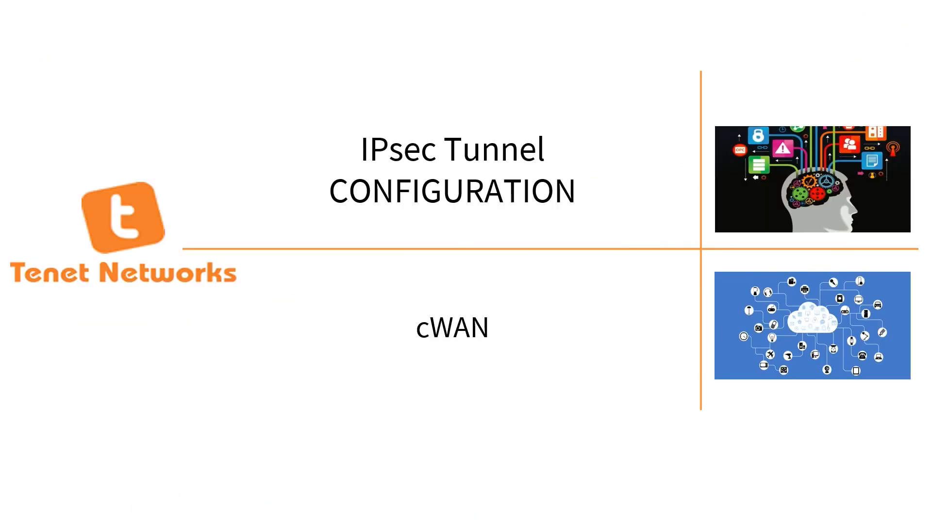